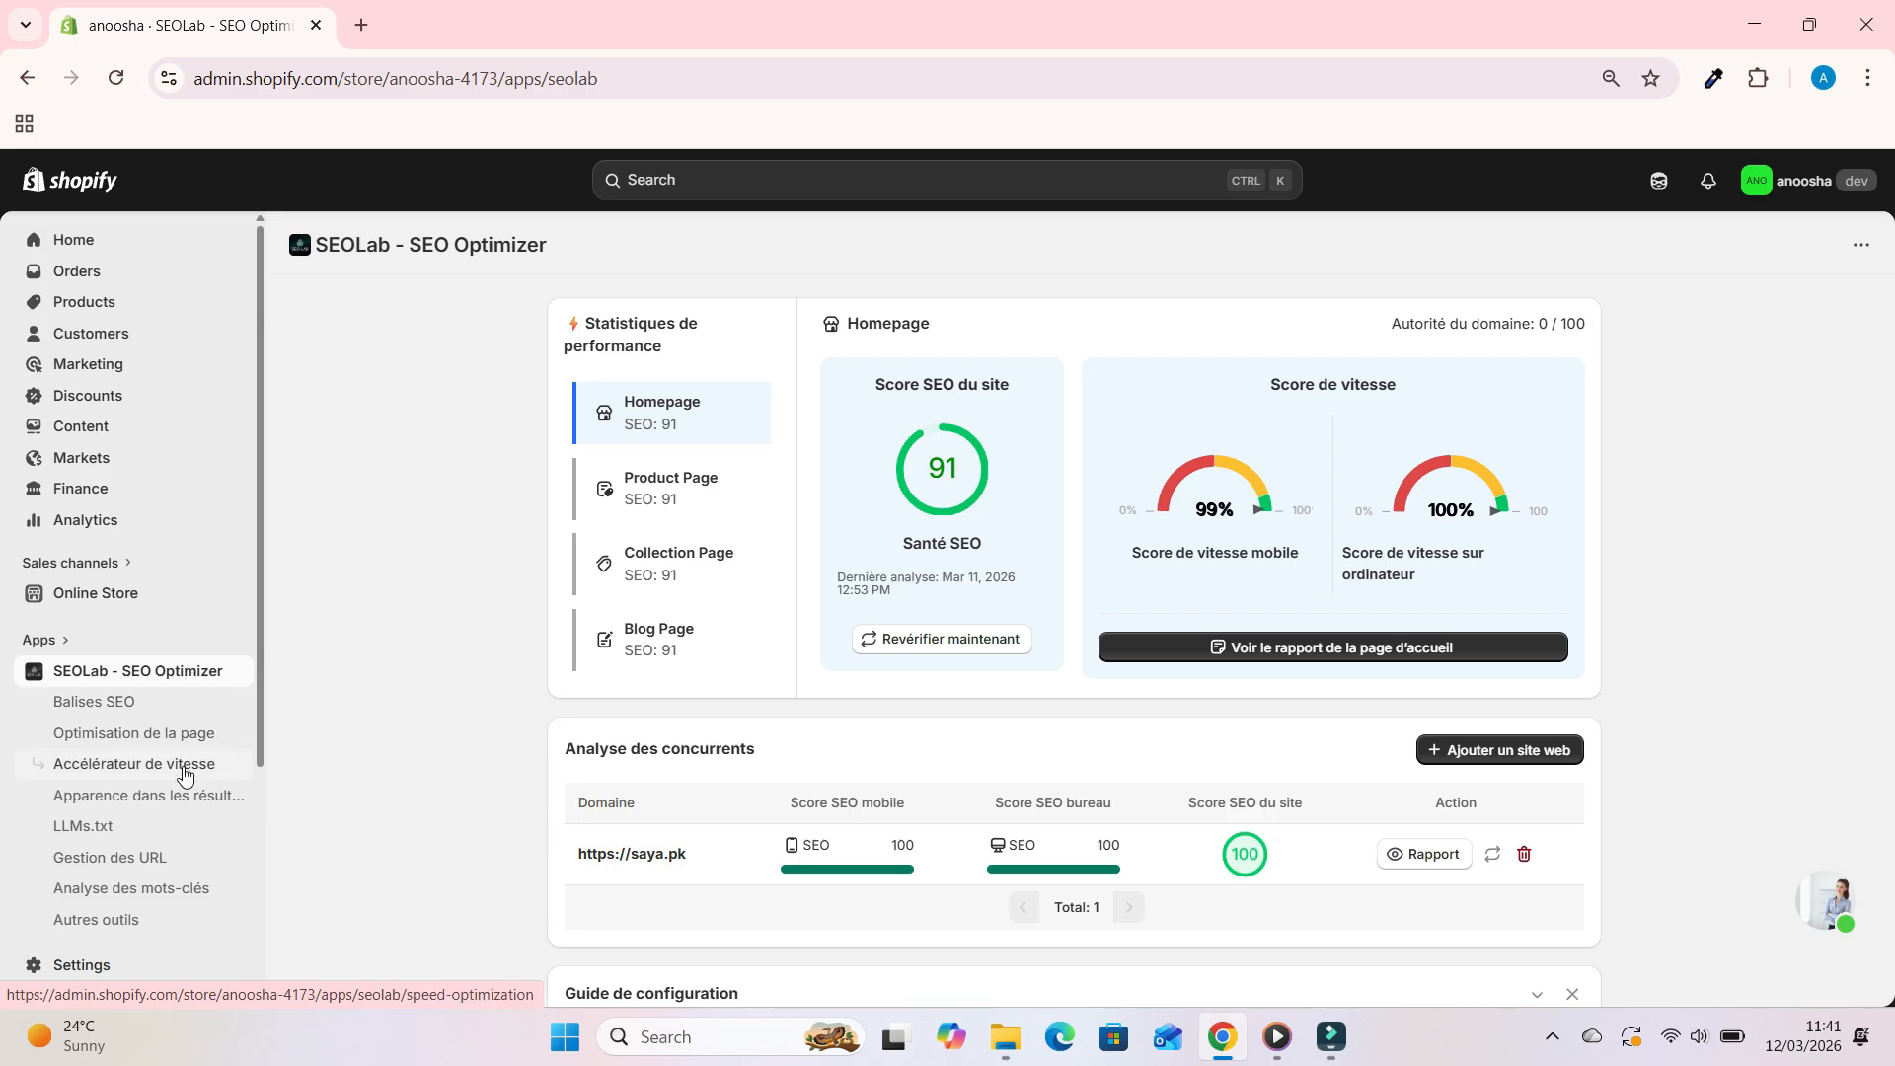
Step: Open the Robots.txt settings of the search appearance page, view the editor briefly, and return to the robots.txt customizer
{"action": "left_click", "coordinate": [177, 800]}
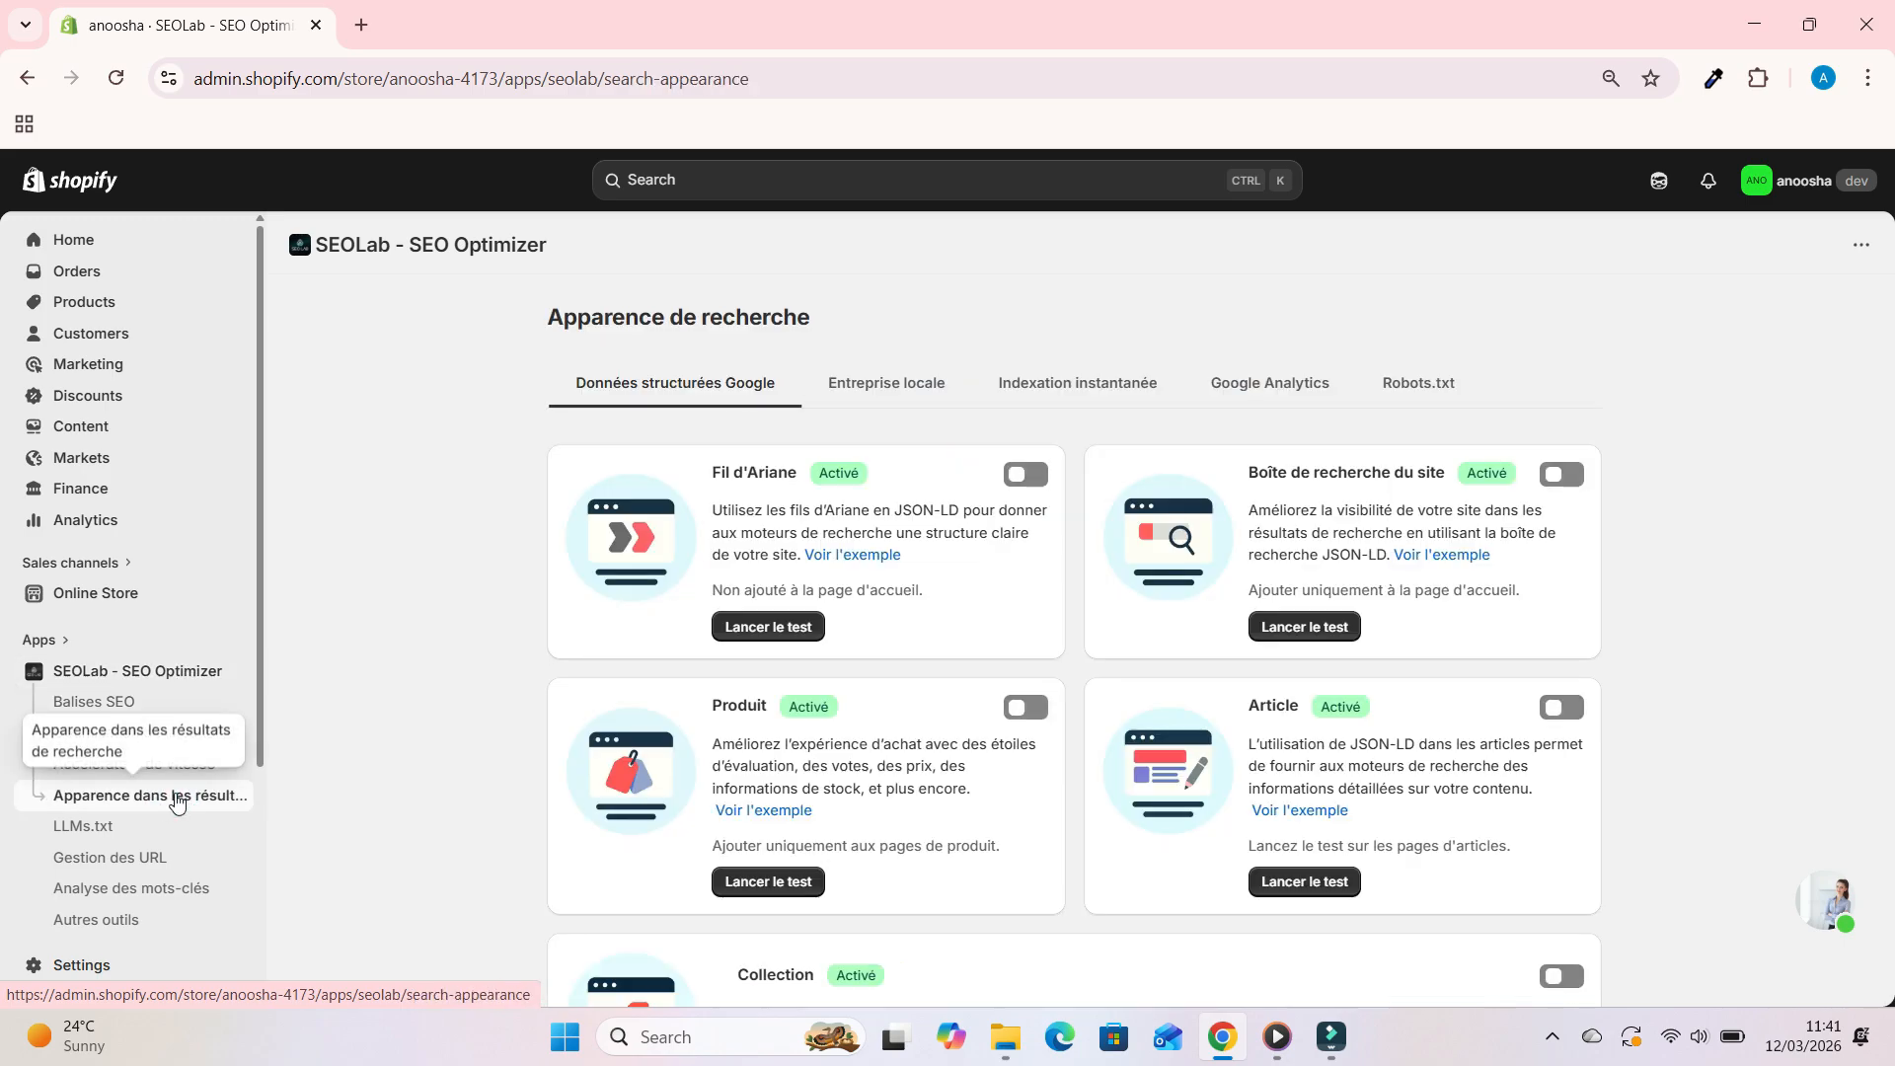
{"action": "left_click", "coordinate": [1430, 391]}
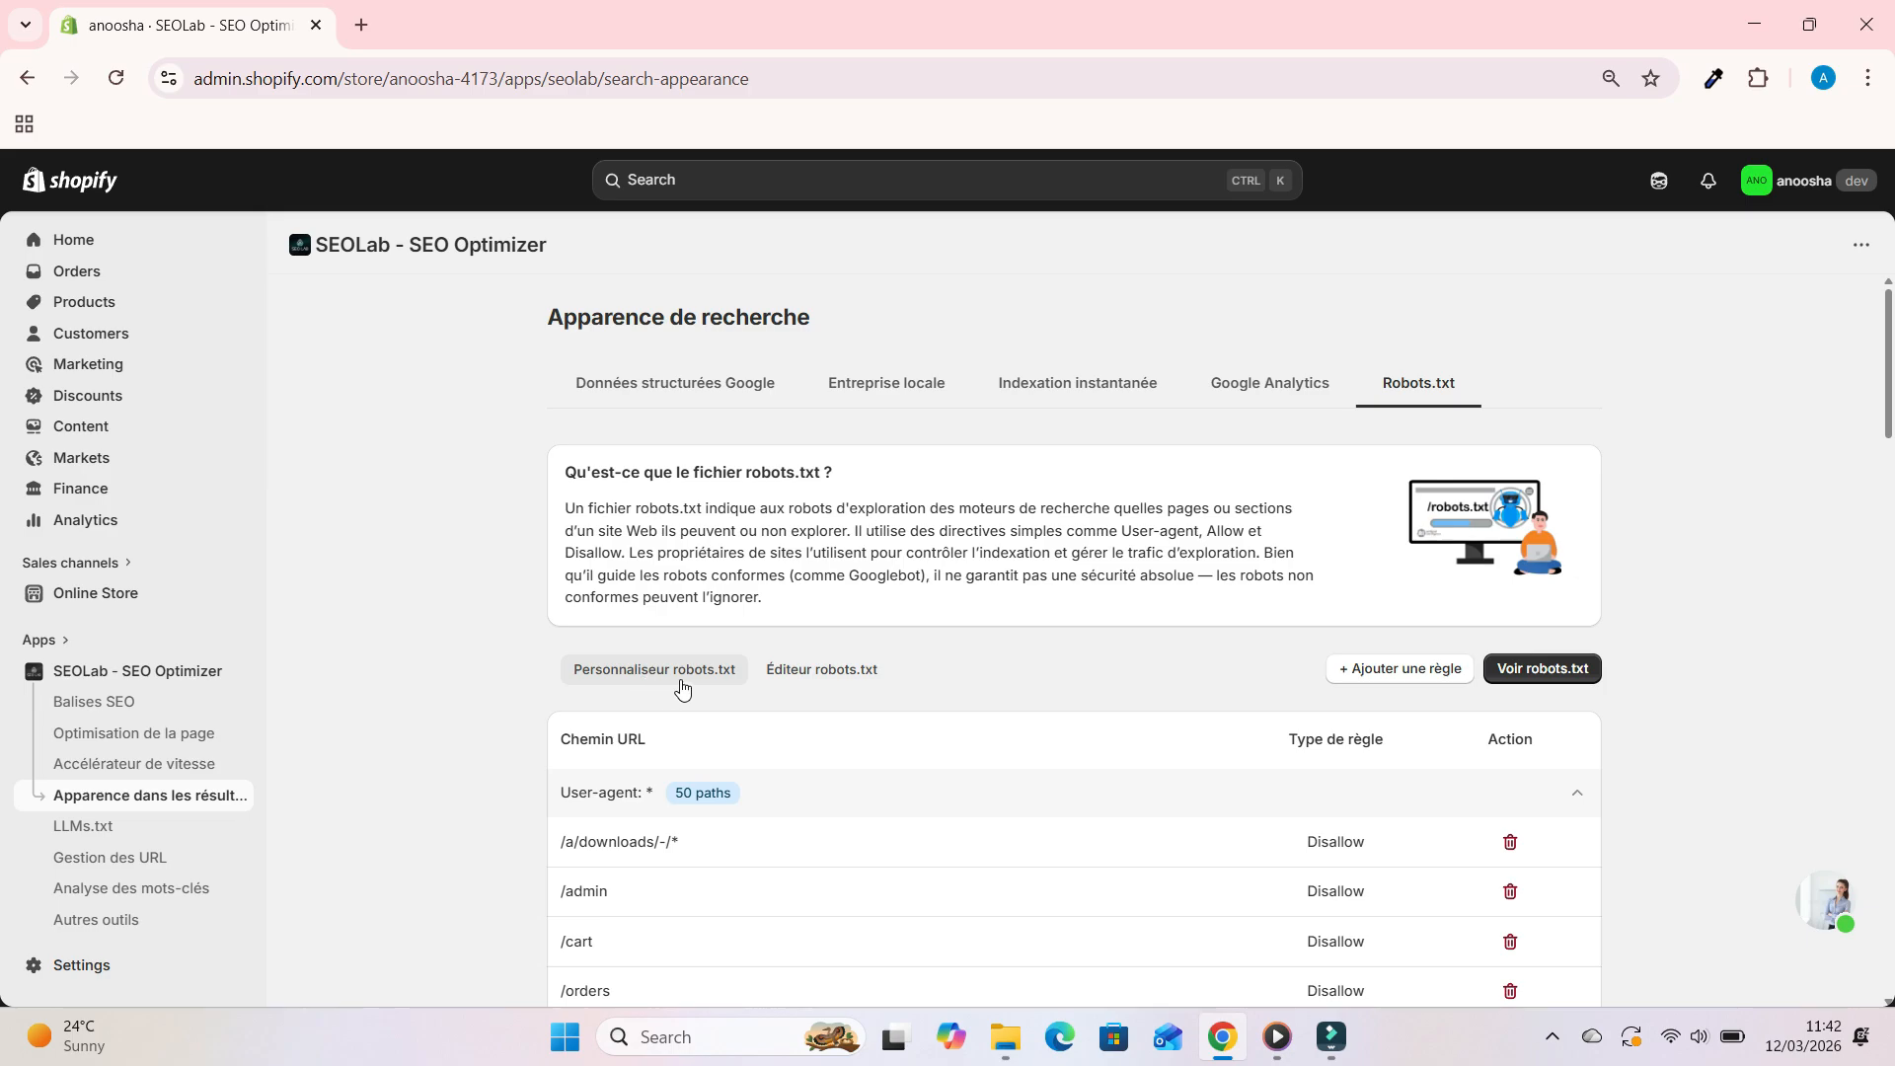
{"action": "left_click", "coordinate": [795, 680]}
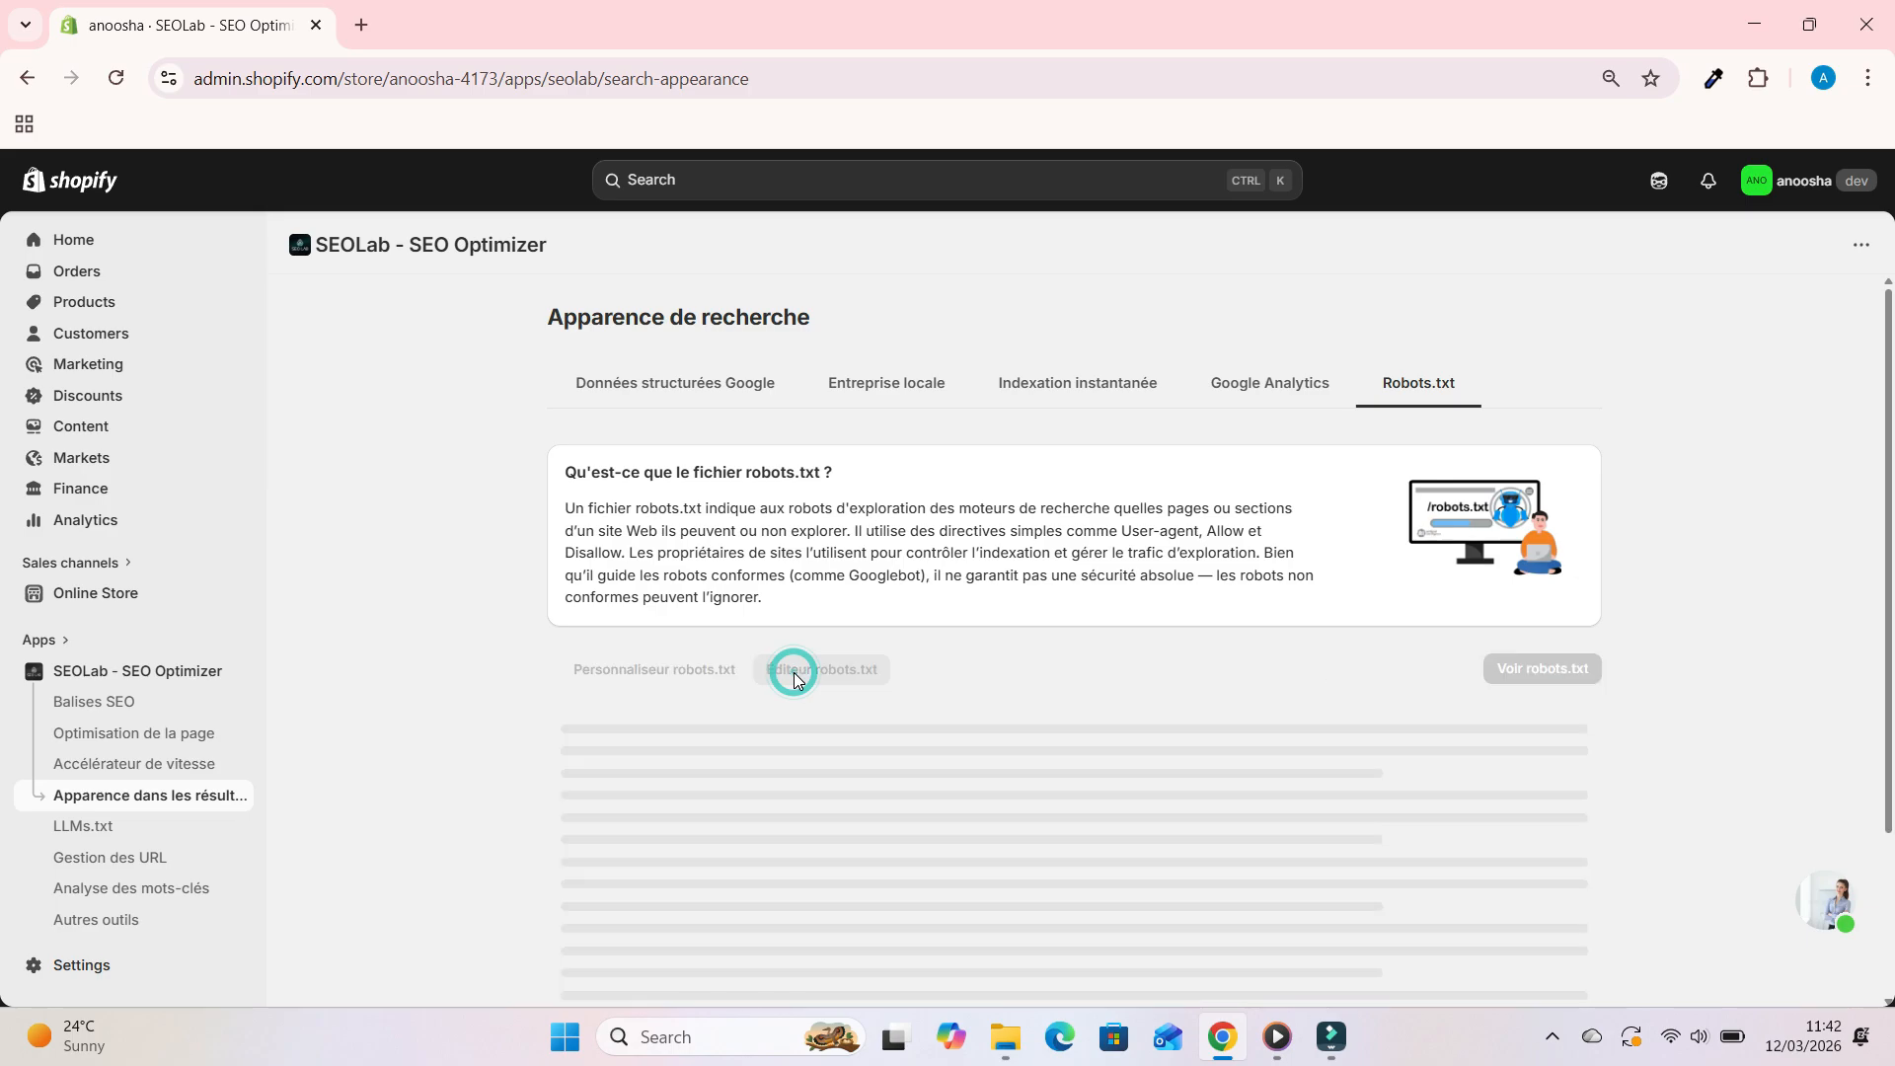
{"action": "left_click", "coordinate": [690, 679]}
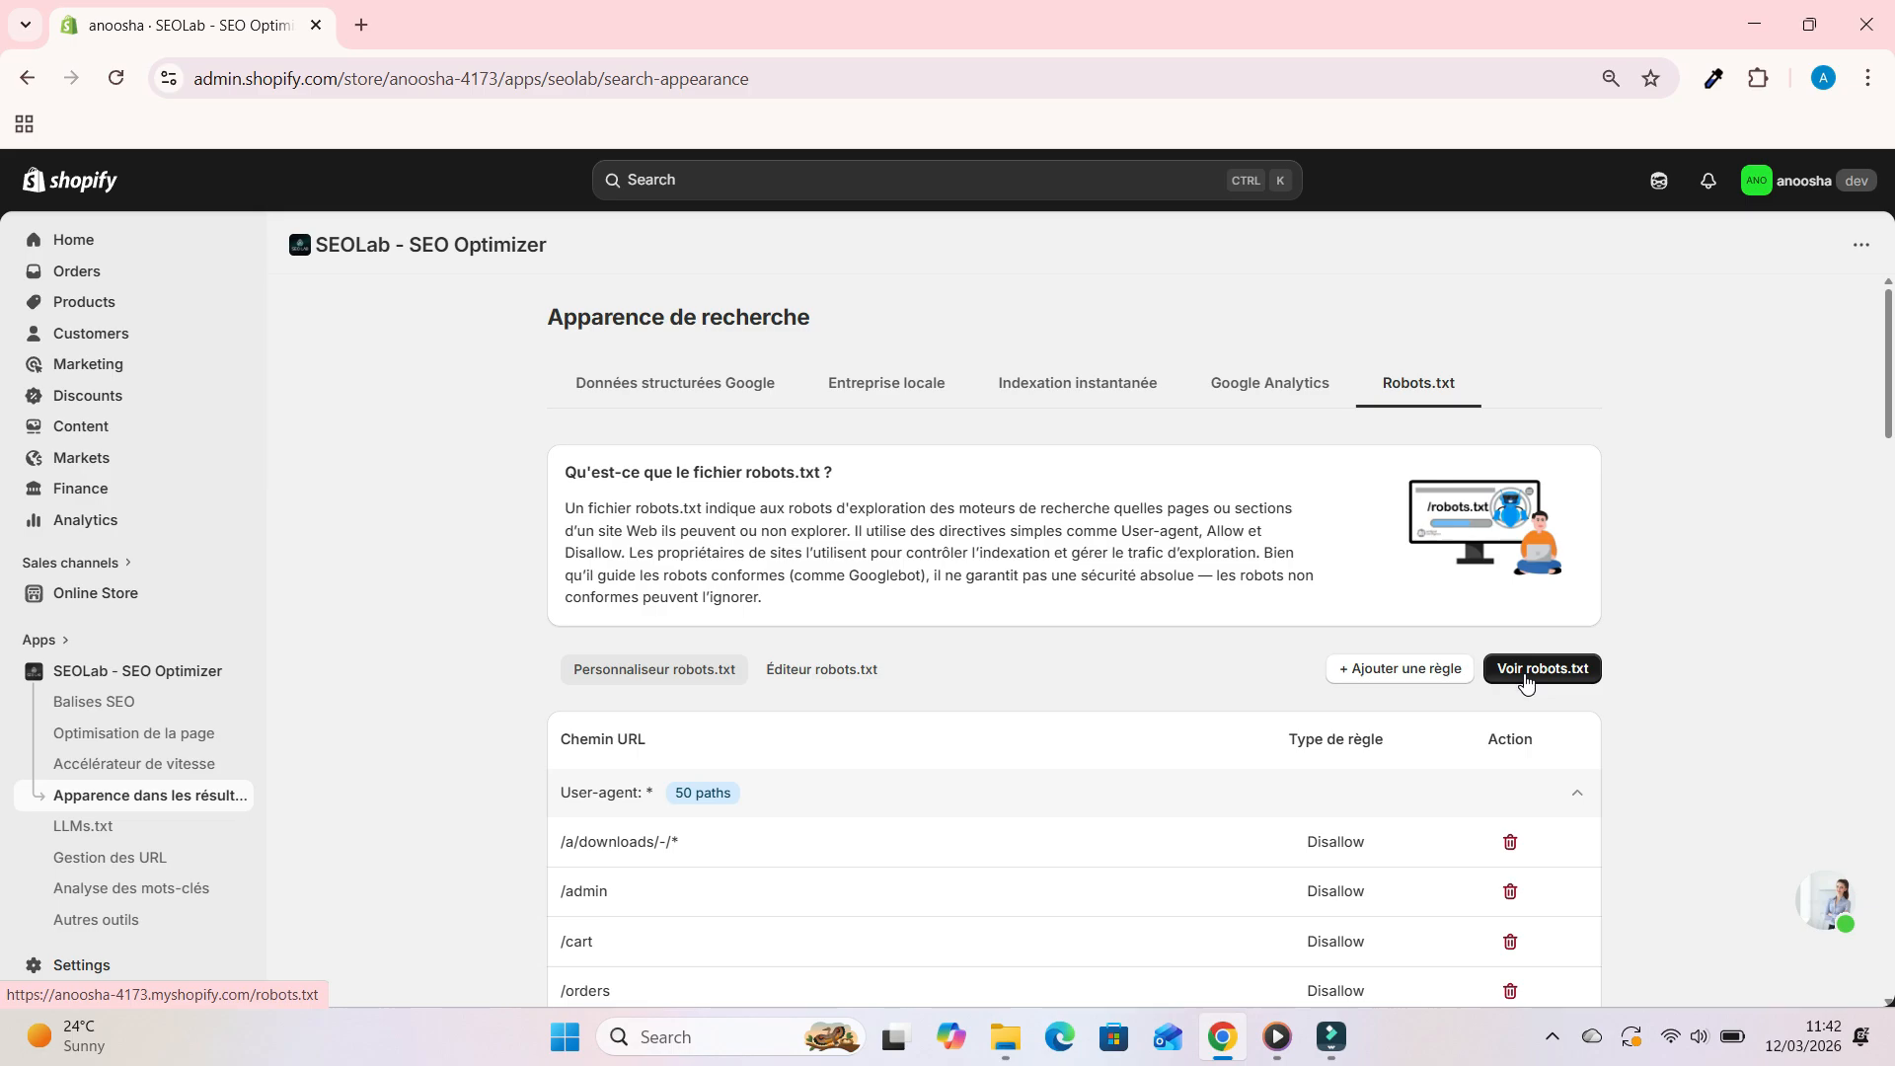
Step: Add a Disallow rule for the All(*) user-agent, leaving the URL path empty
{"action": "left_click", "coordinate": [1396, 671]}
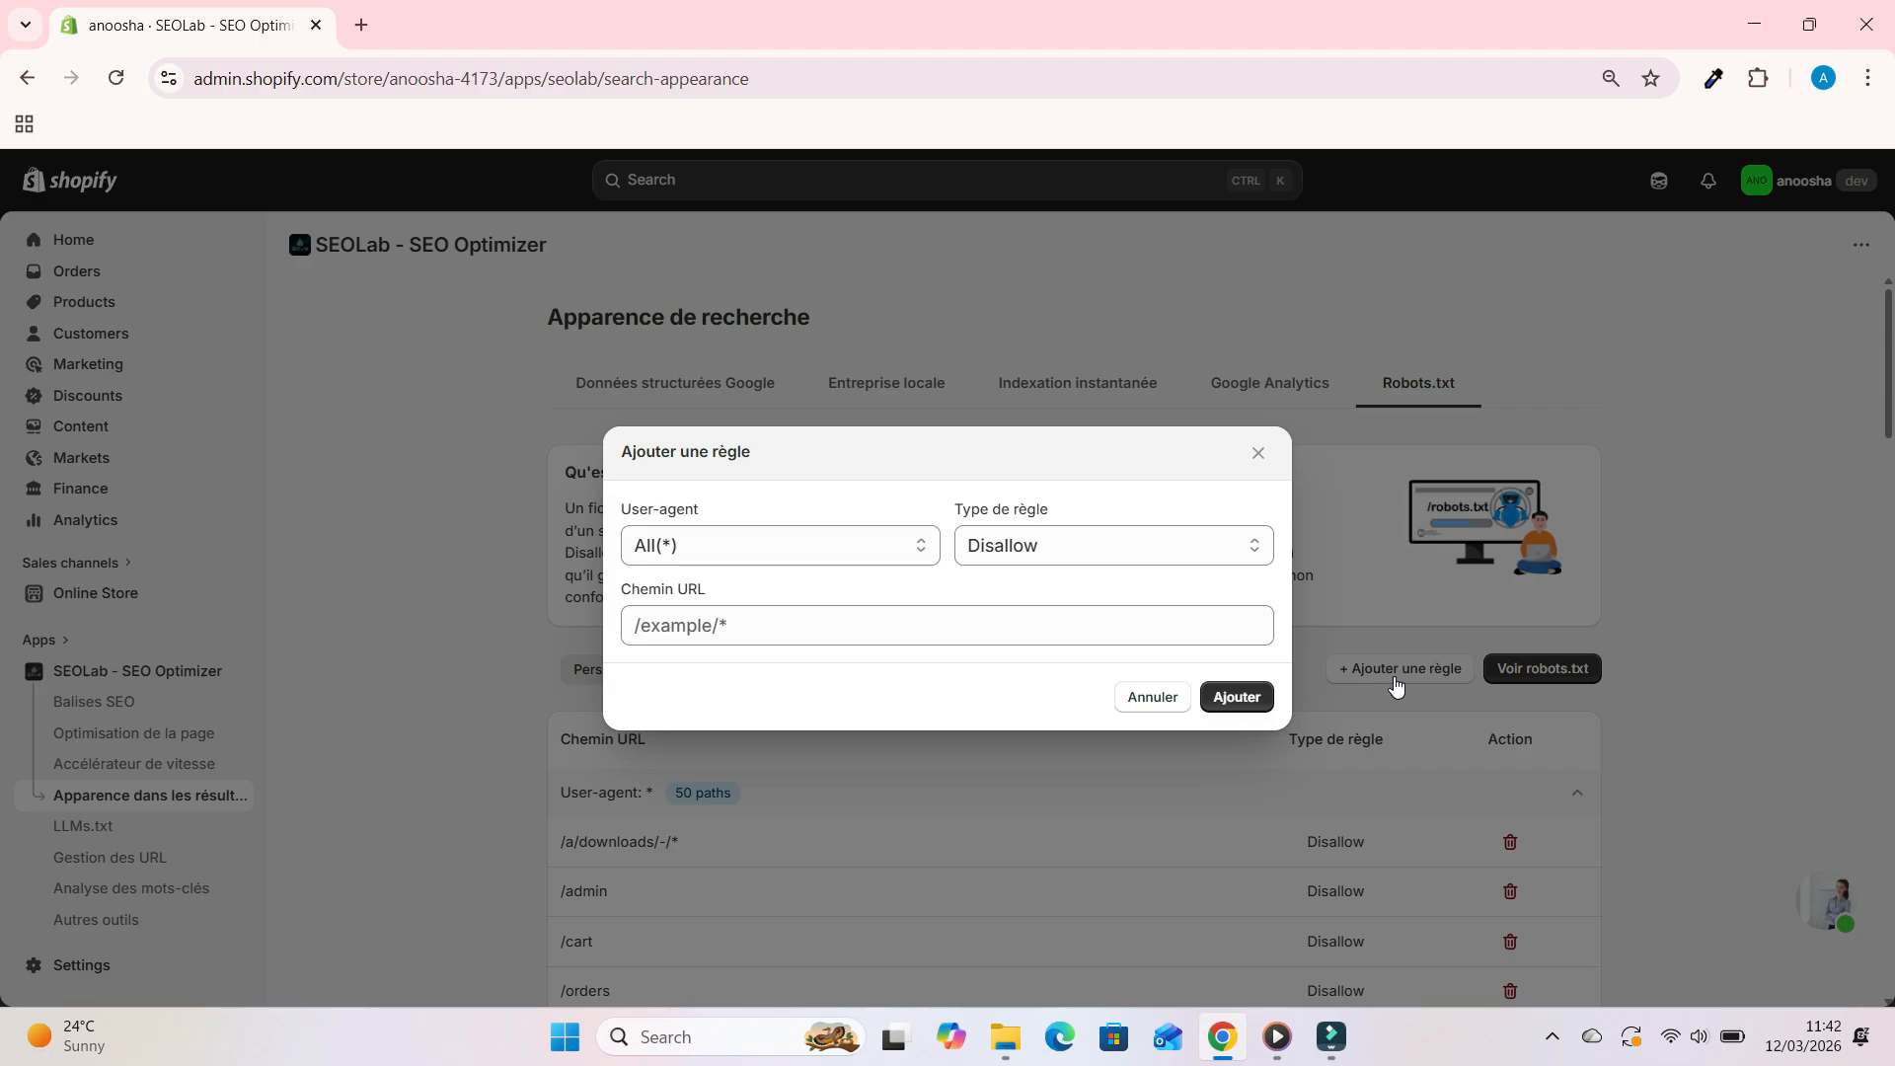
{"action": "left_click", "coordinate": [693, 515]}
{"action": "triple_click", "coordinate": [693, 515]}
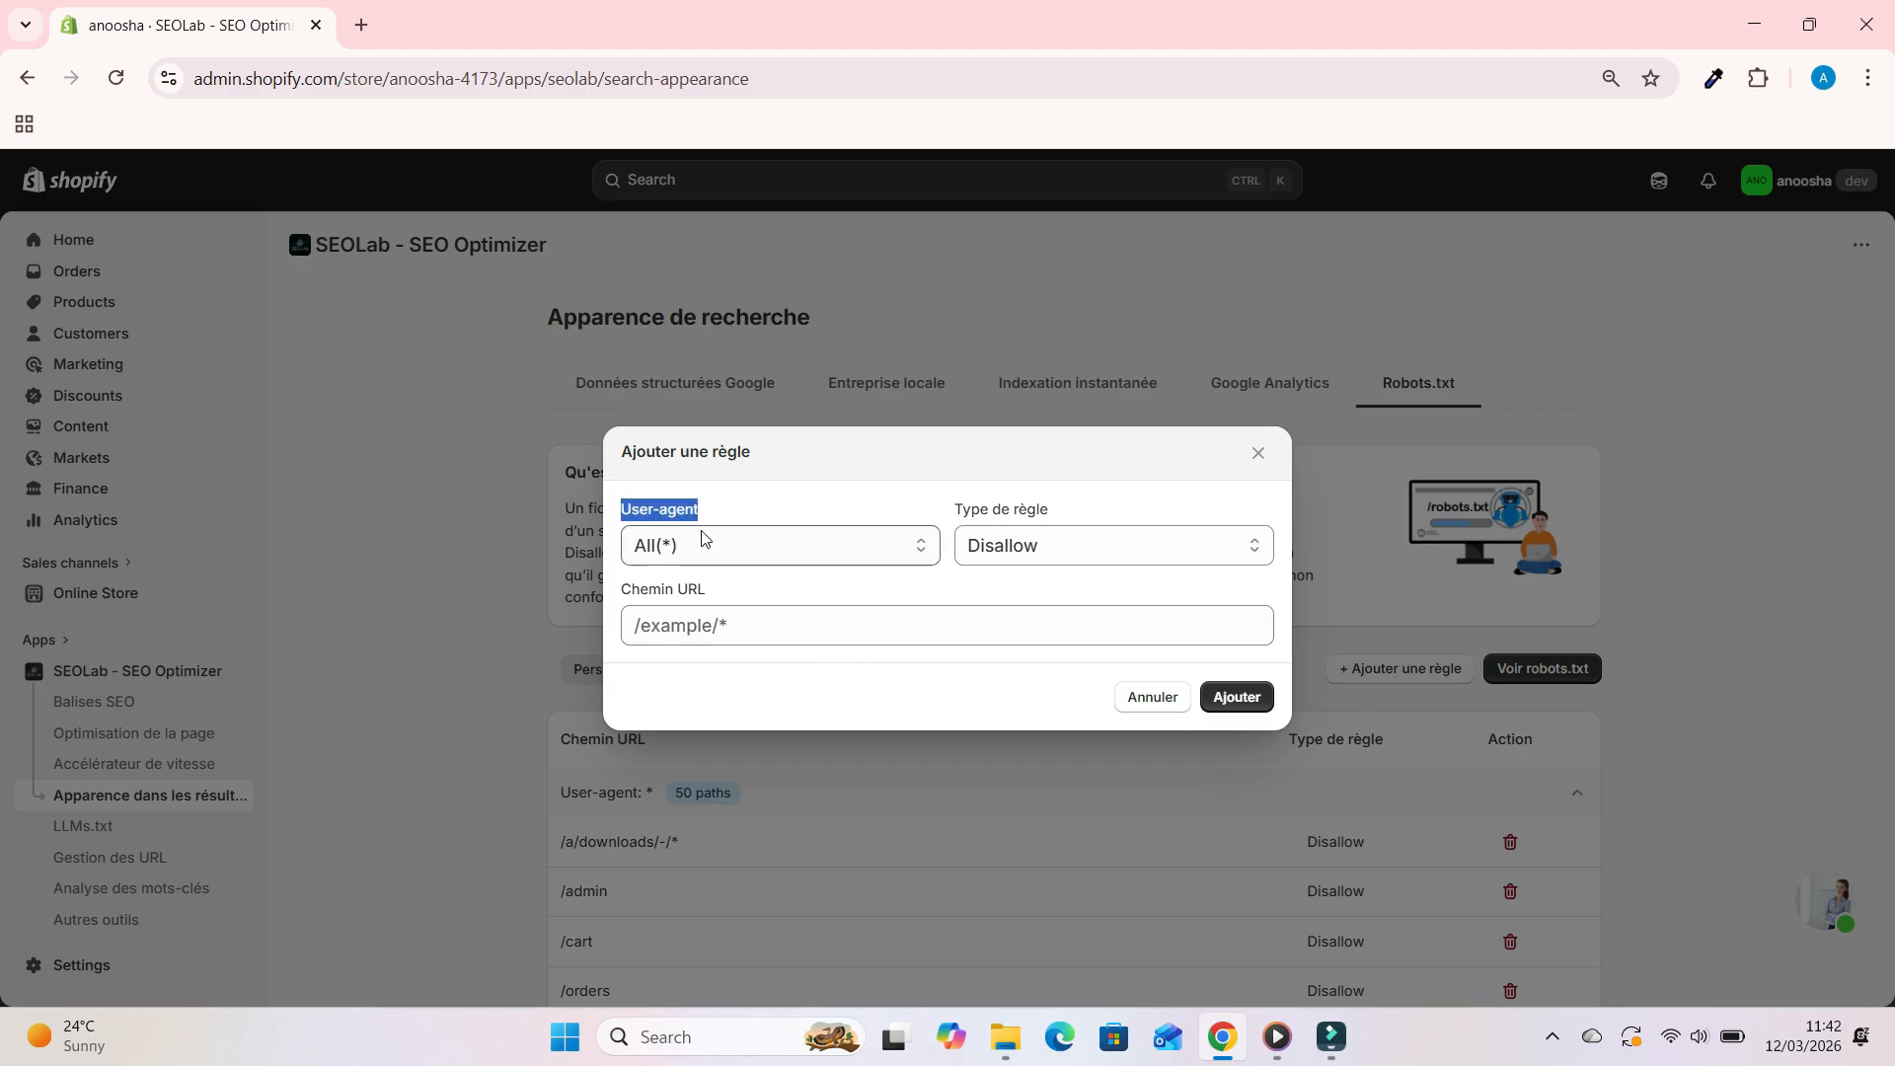
{"action": "left_click", "coordinate": [703, 541]}
{"action": "scroll", "coordinate": [726, 434], "scroll_direction": "down", "scroll_amount": 1}
{"action": "left_click", "coordinate": [1134, 545]}
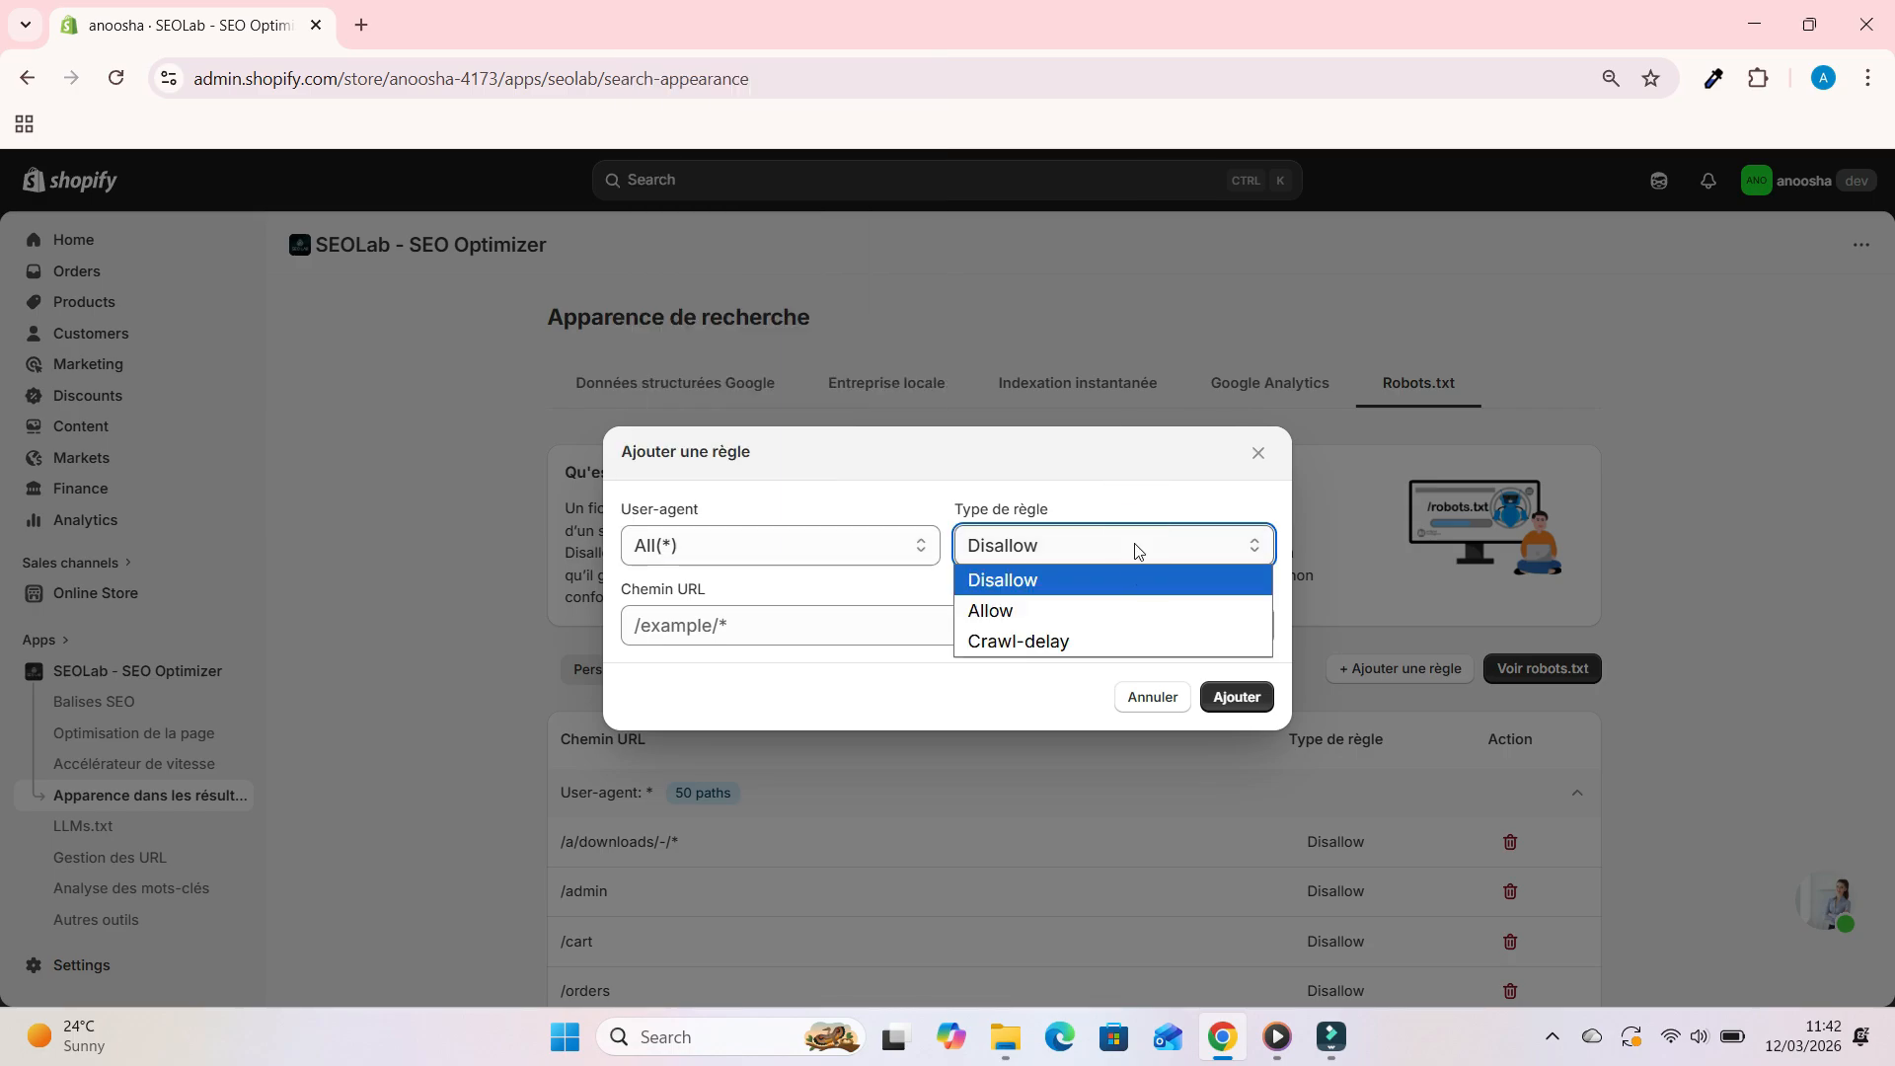
{"action": "left_click", "coordinate": [859, 665]}
{"action": "double_click", "coordinate": [691, 593]}
{"action": "triple_click", "coordinate": [690, 597]}
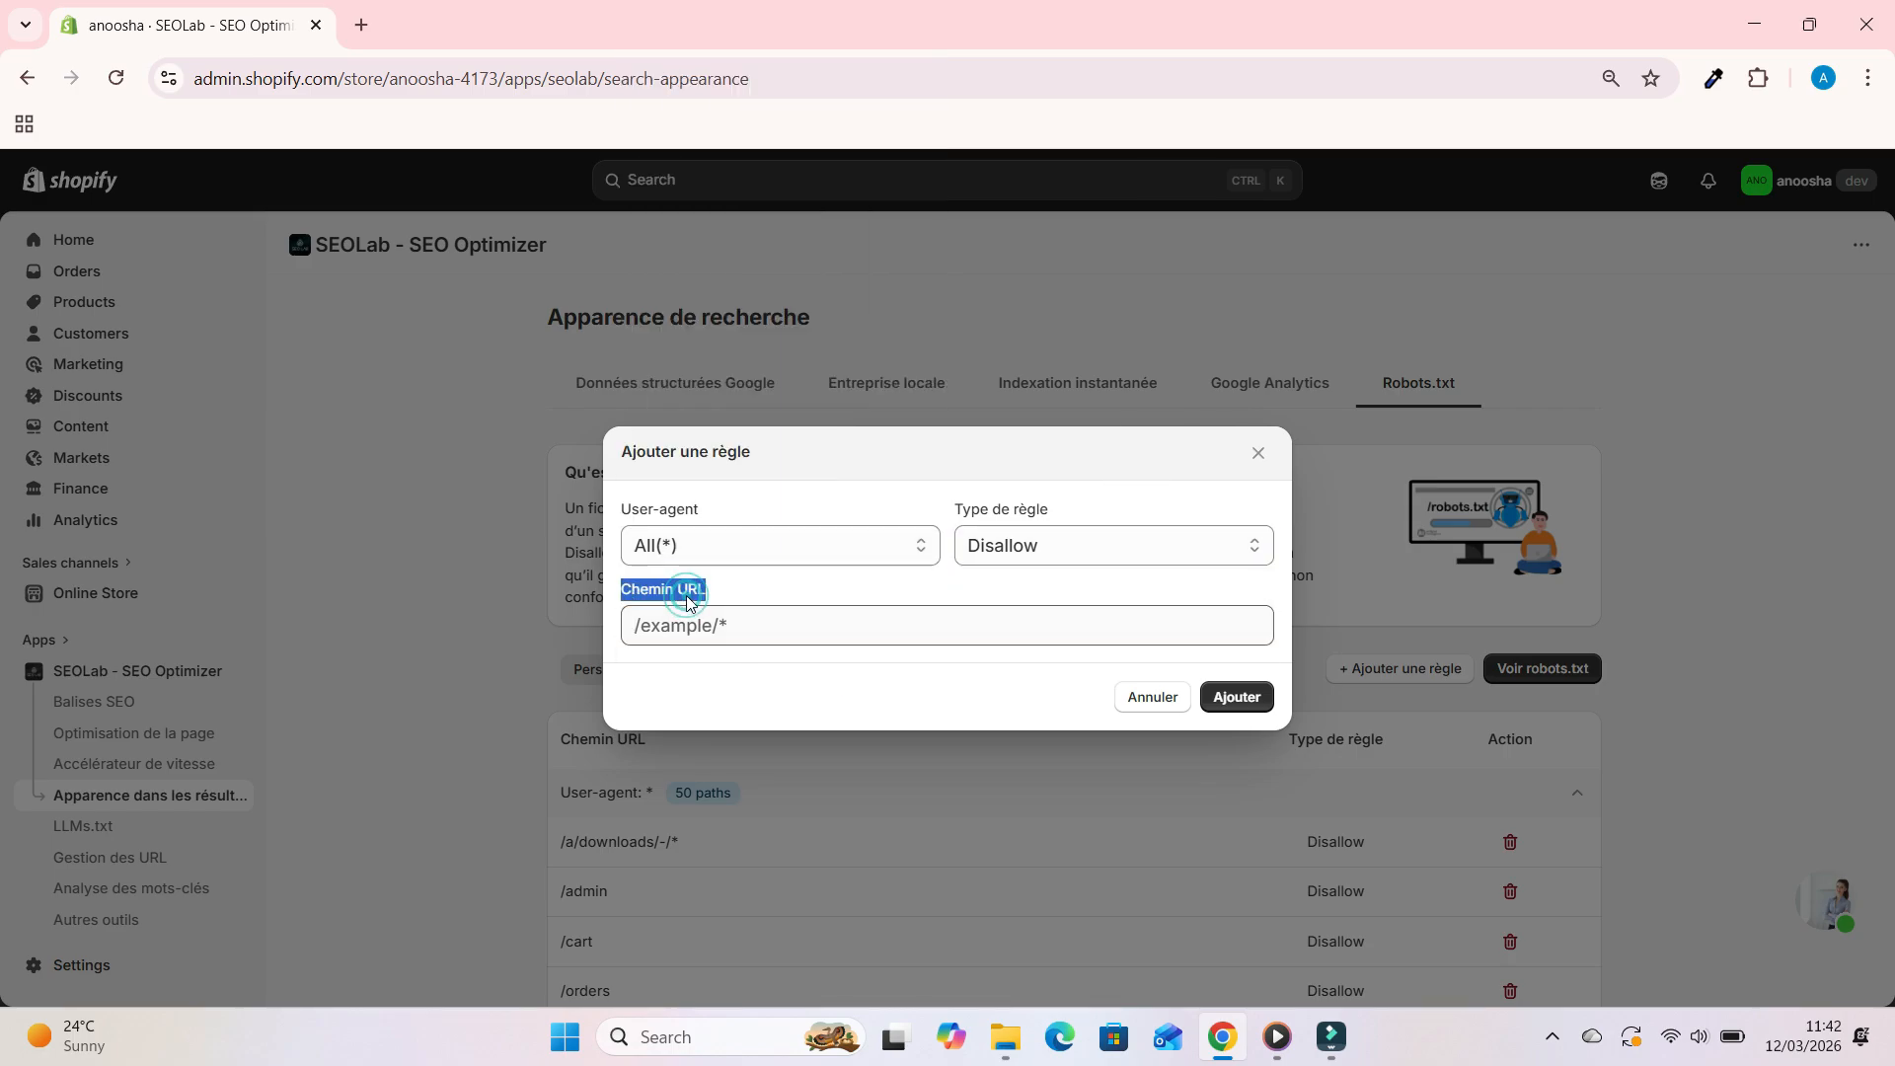
{"action": "left_click", "coordinate": [1077, 688]}
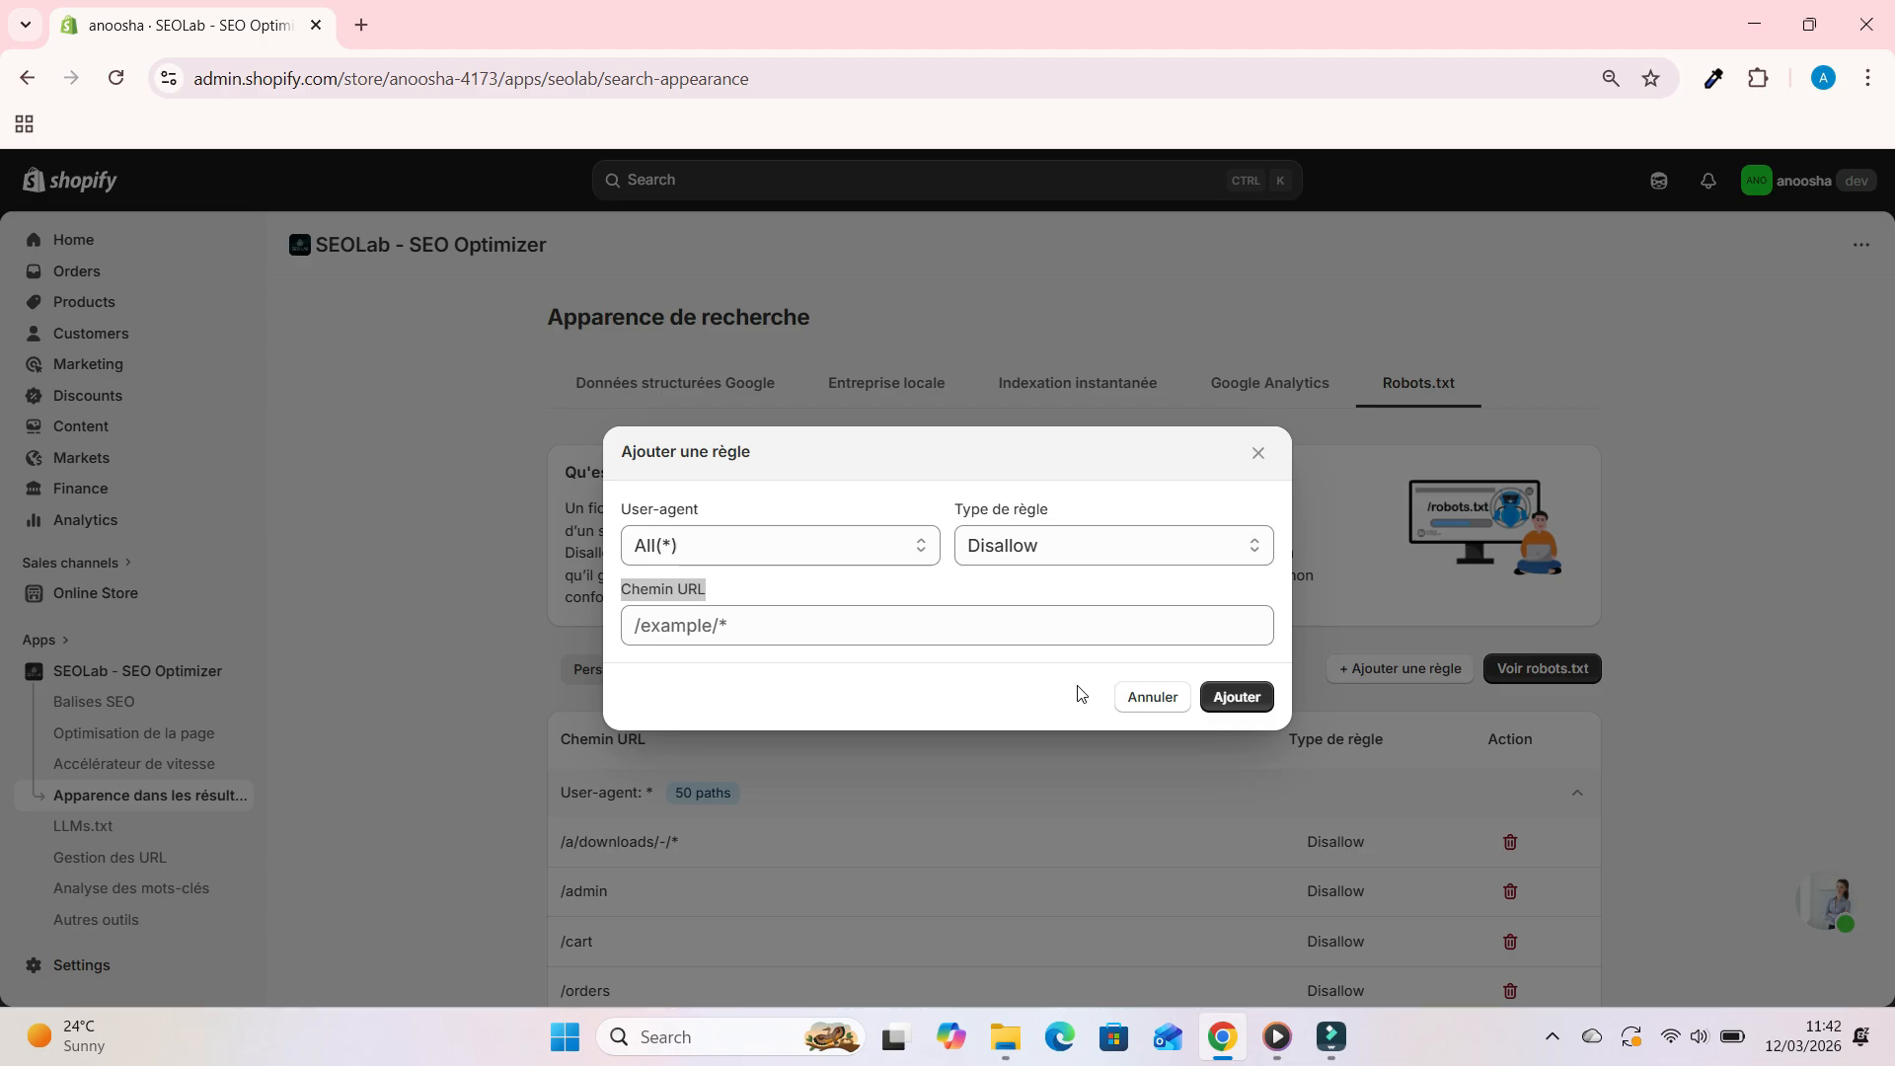
{"action": "left_click", "coordinate": [1228, 699]}
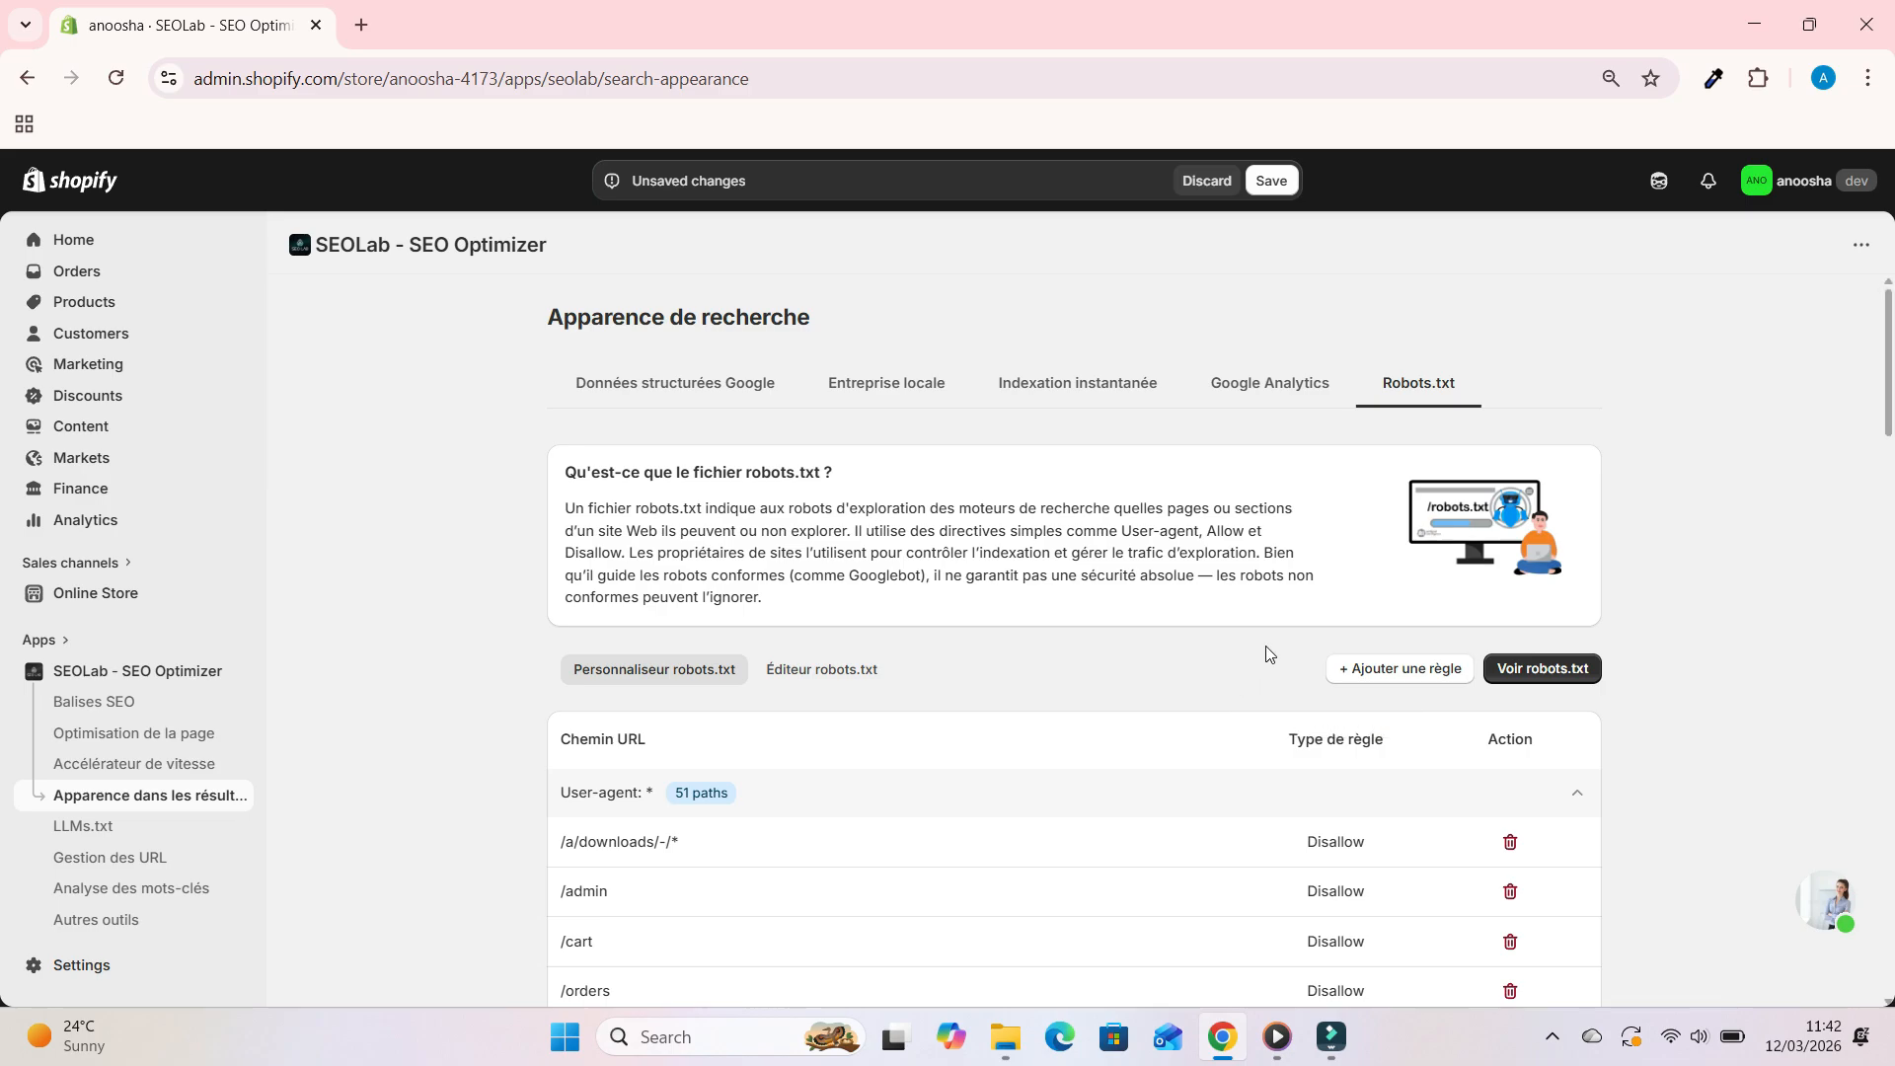
Step: View the store's live robots.txt file through its full list of directives, and close it again
{"action": "left_click", "coordinate": [1532, 671]}
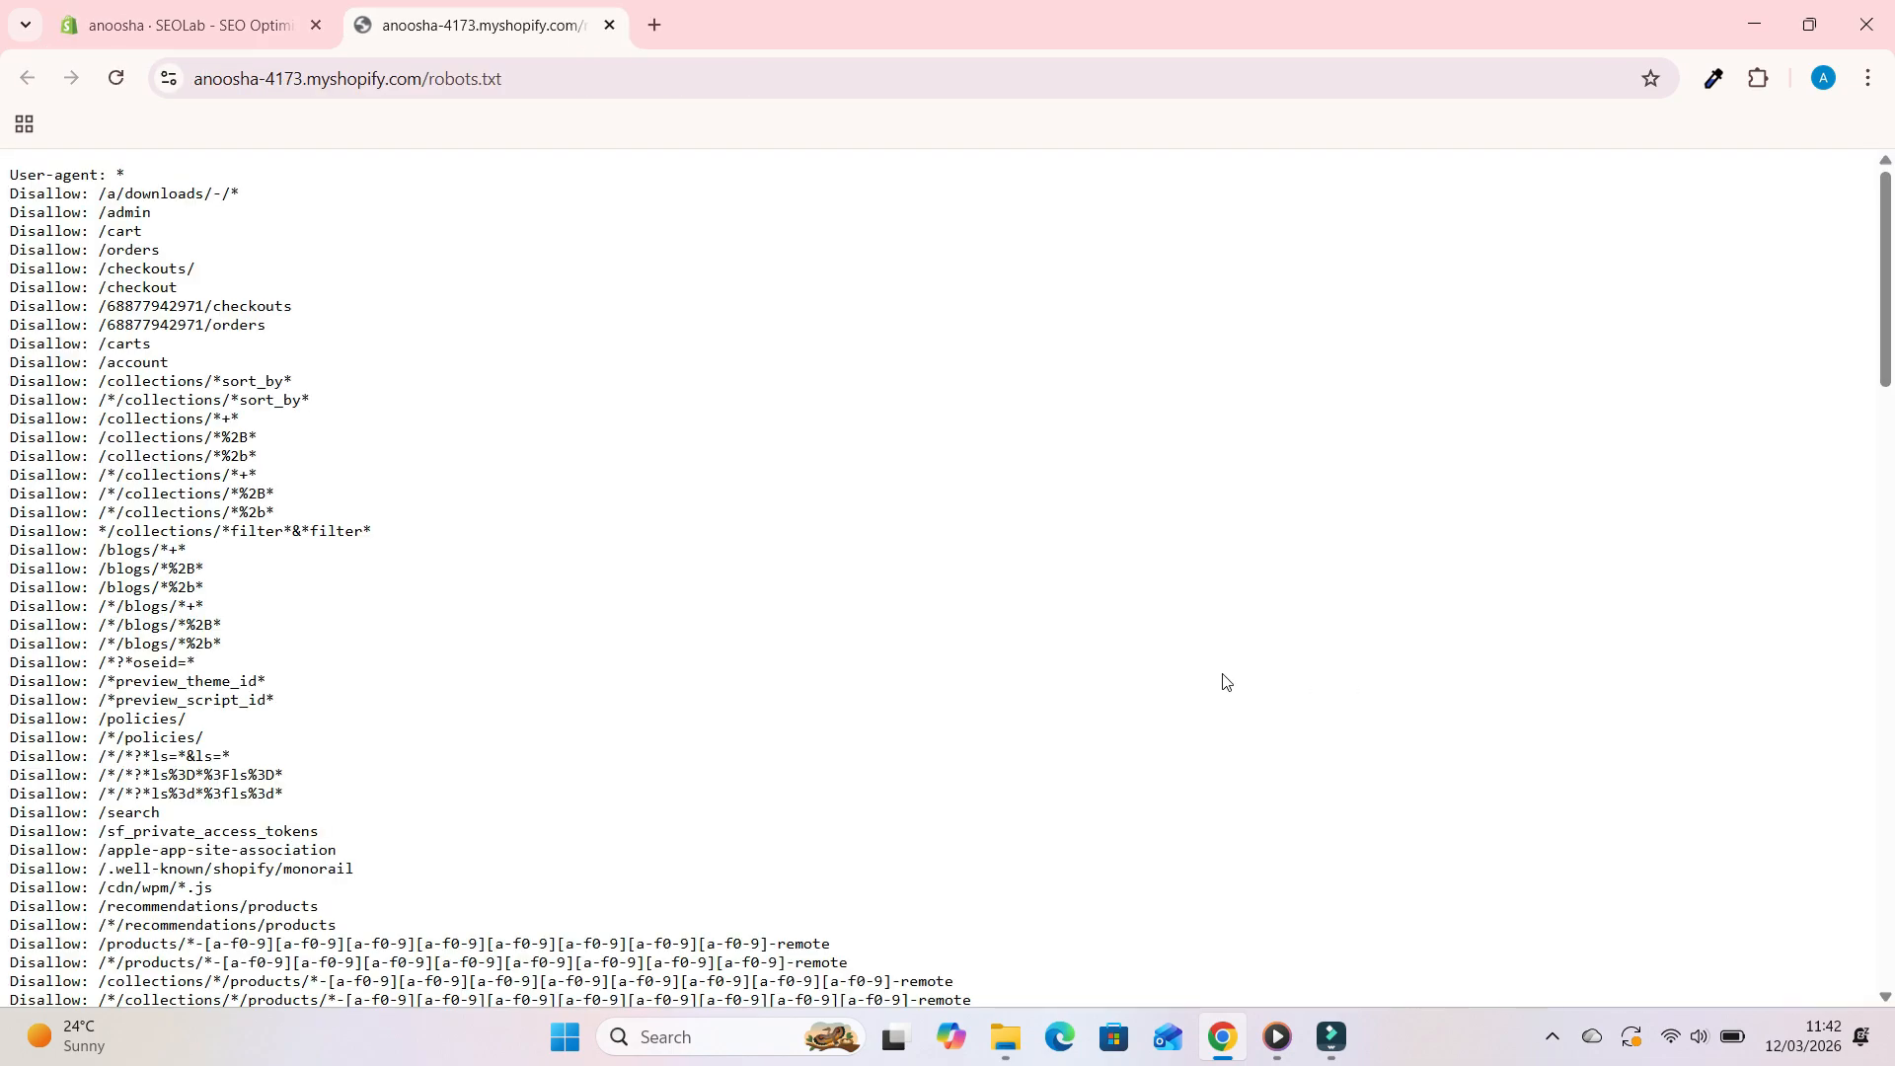
{"action": "scroll", "coordinate": [911, 657], "scroll_direction": "down", "scroll_amount": 4}
{"action": "scroll", "coordinate": [911, 657], "scroll_direction": "down", "scroll_amount": 20}
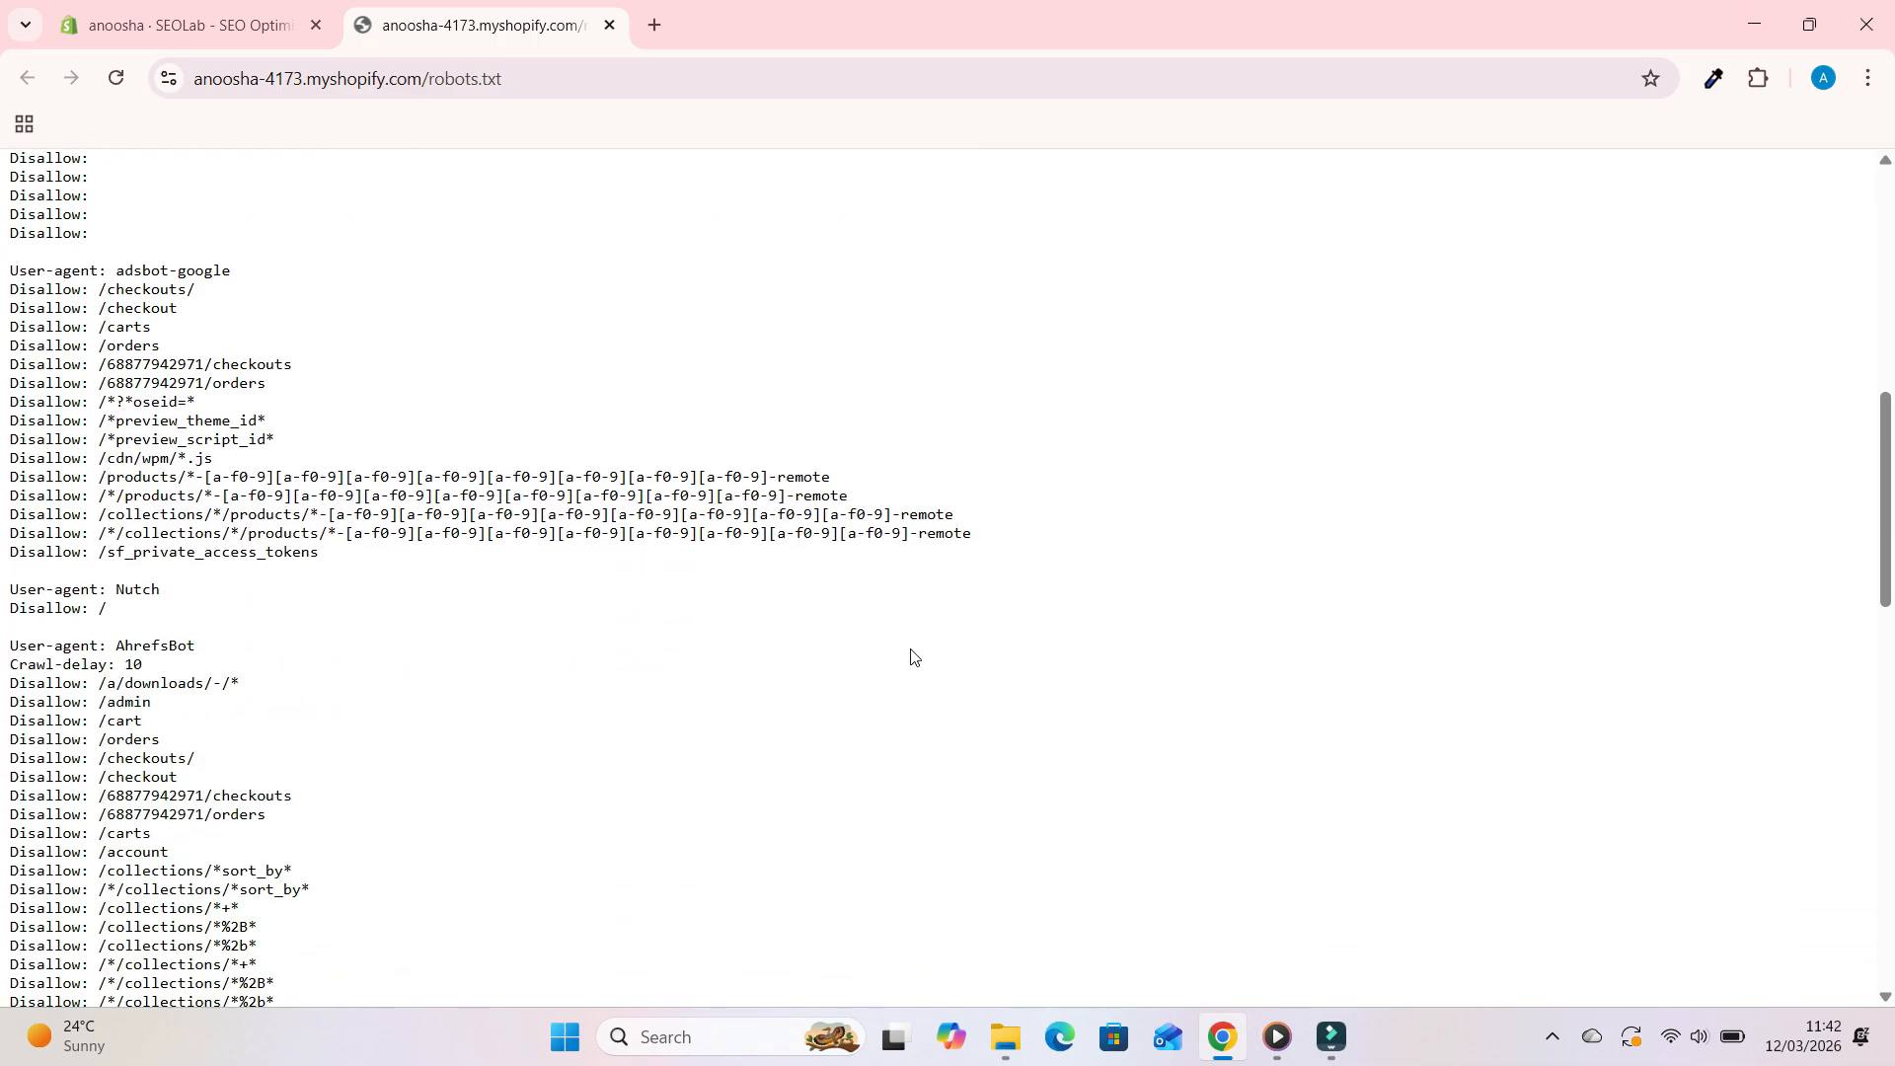
{"action": "scroll", "coordinate": [911, 658], "scroll_direction": "up", "scroll_amount": 20}
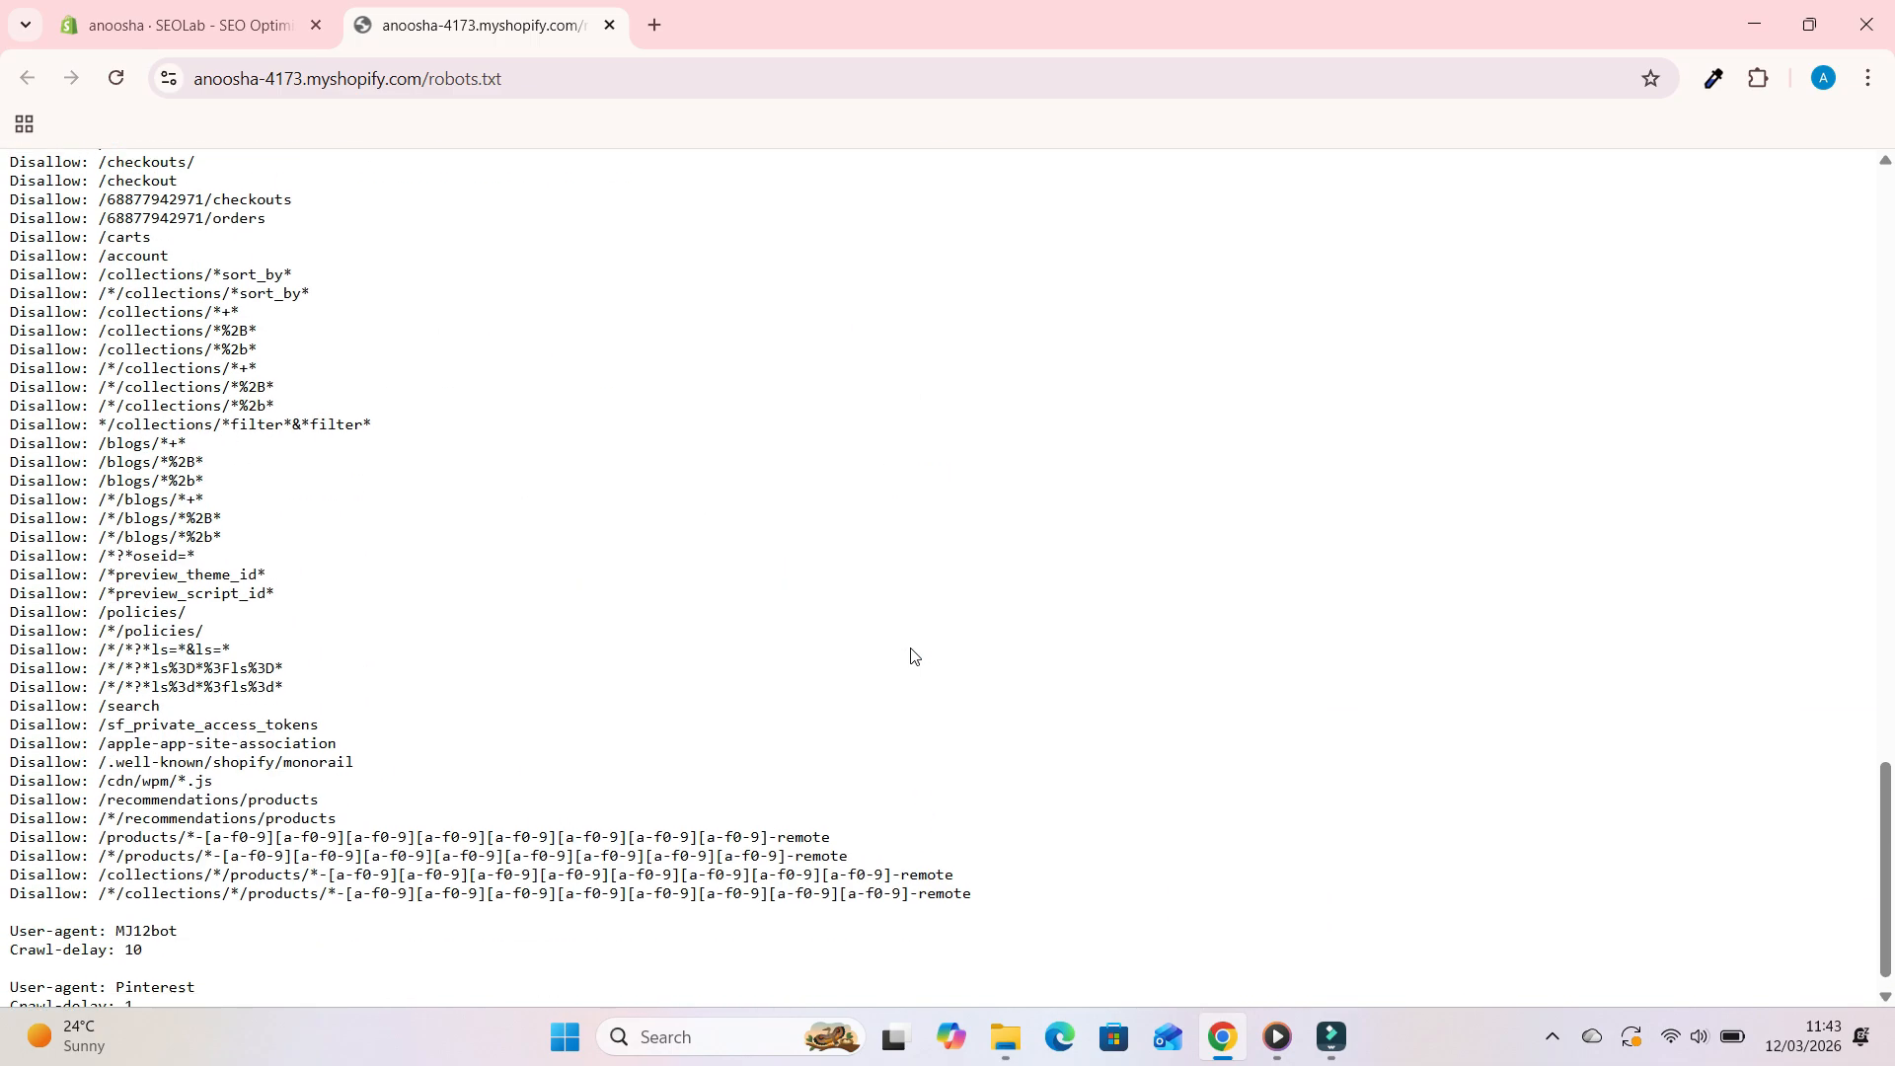
{"action": "key", "text": "ctrl+w"}
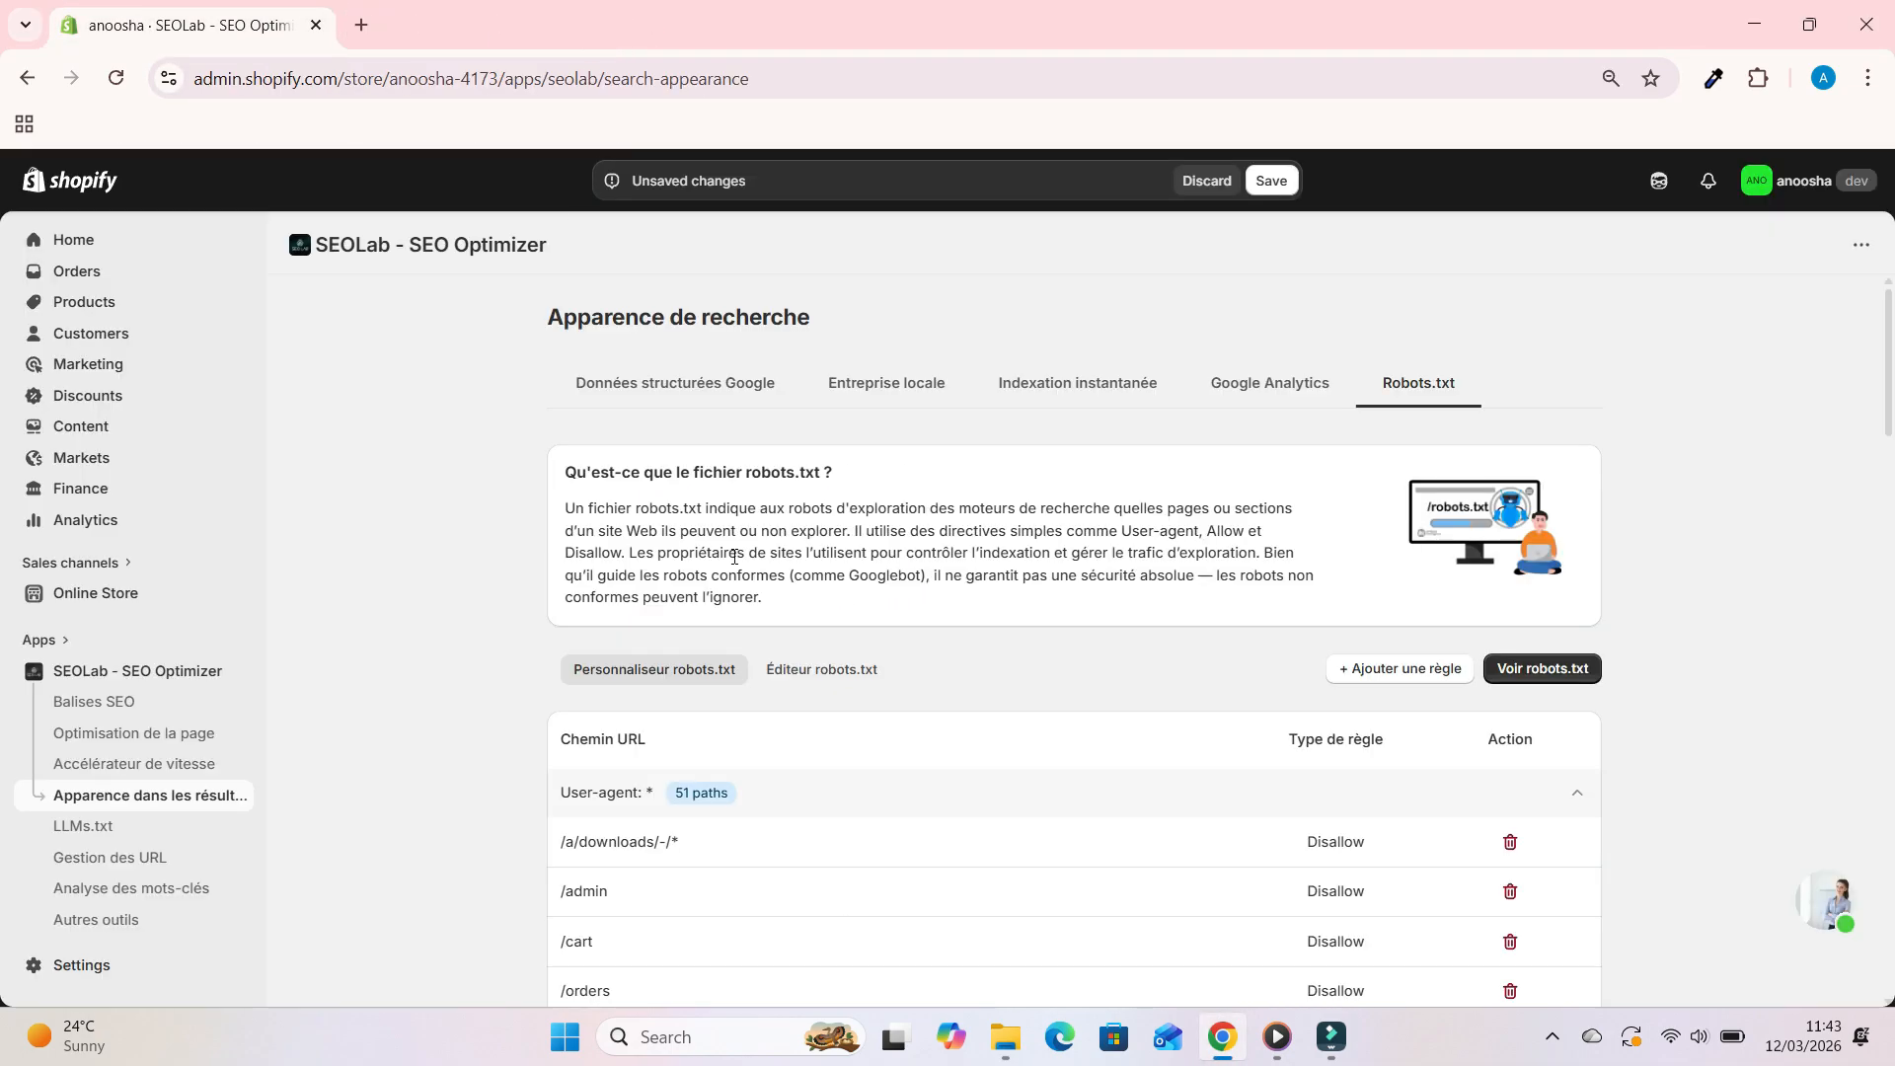
Step: Collapse the rules of User-agent: * and examine the list of user-agent groups, from adsbot-google to Pinterest
{"action": "scroll", "coordinate": [1223, 681], "scroll_direction": "down", "scroll_amount": 2}
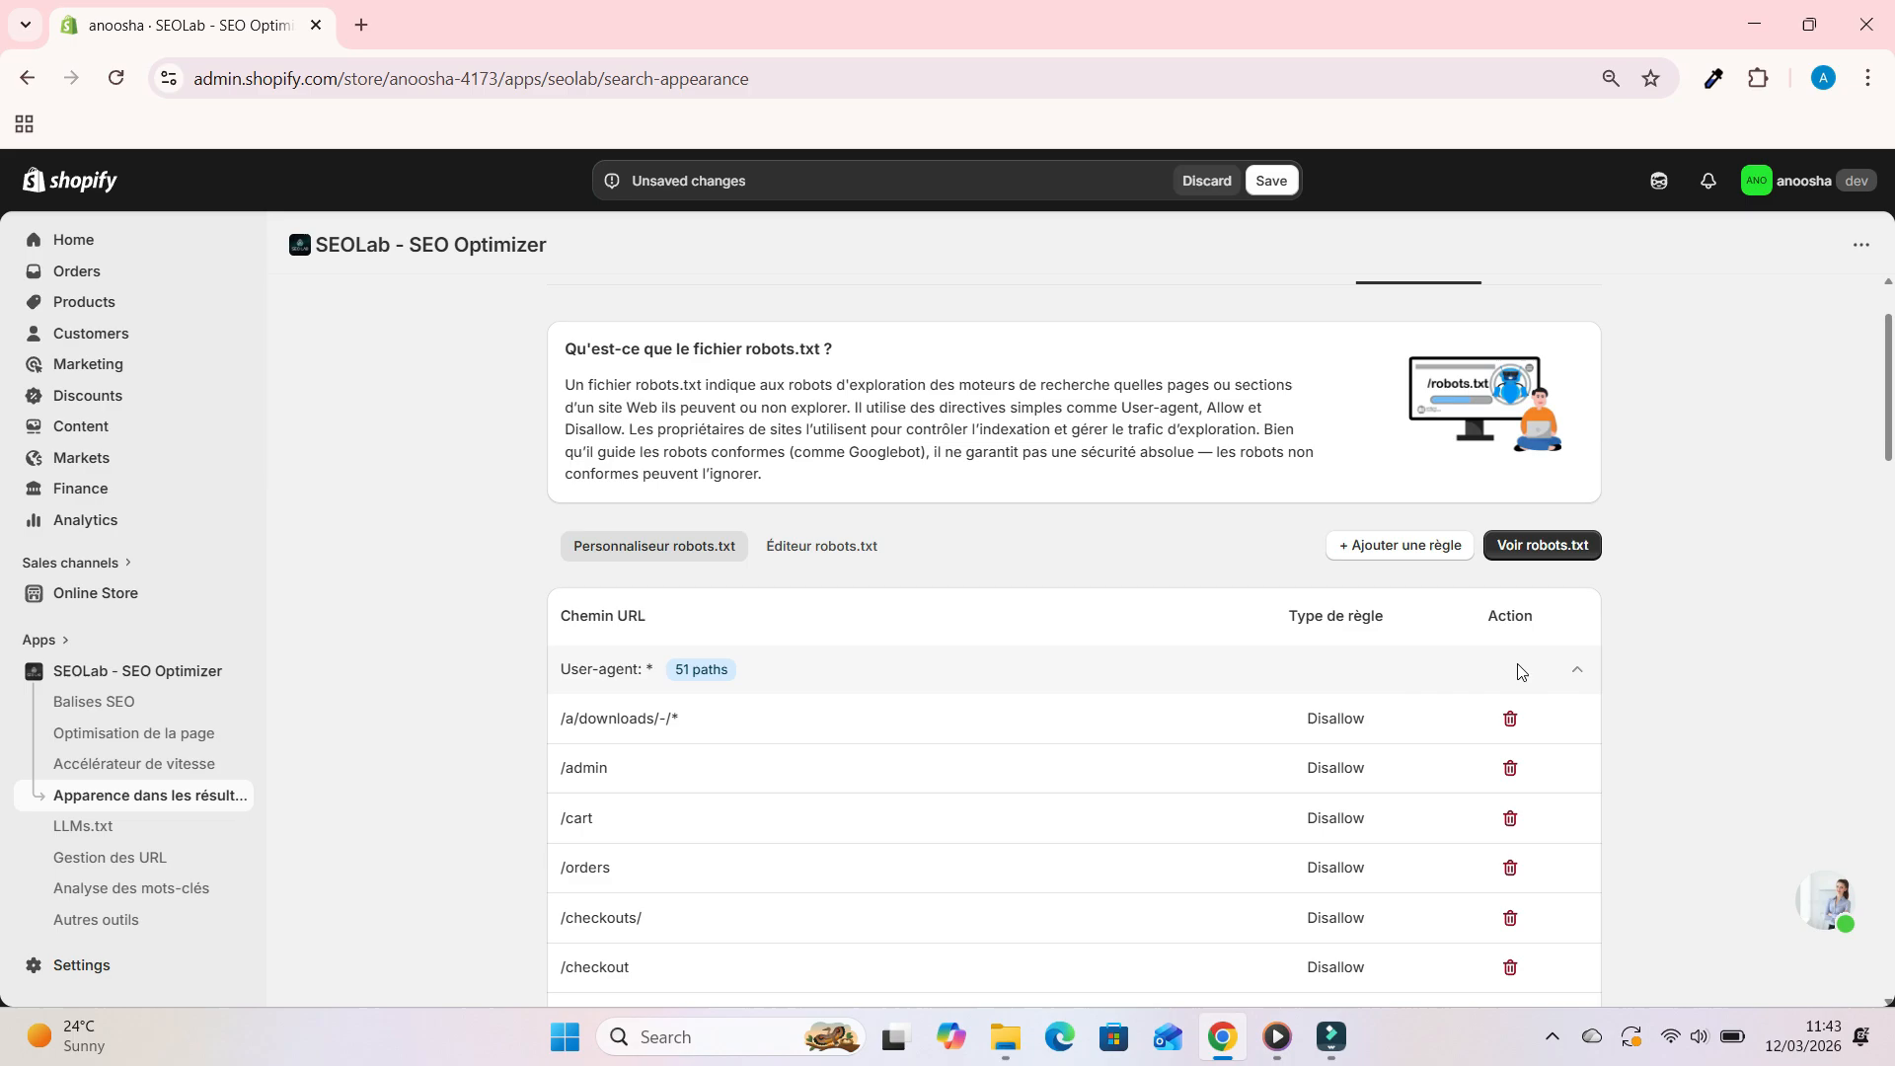
{"action": "left_click", "coordinate": [1577, 669]}
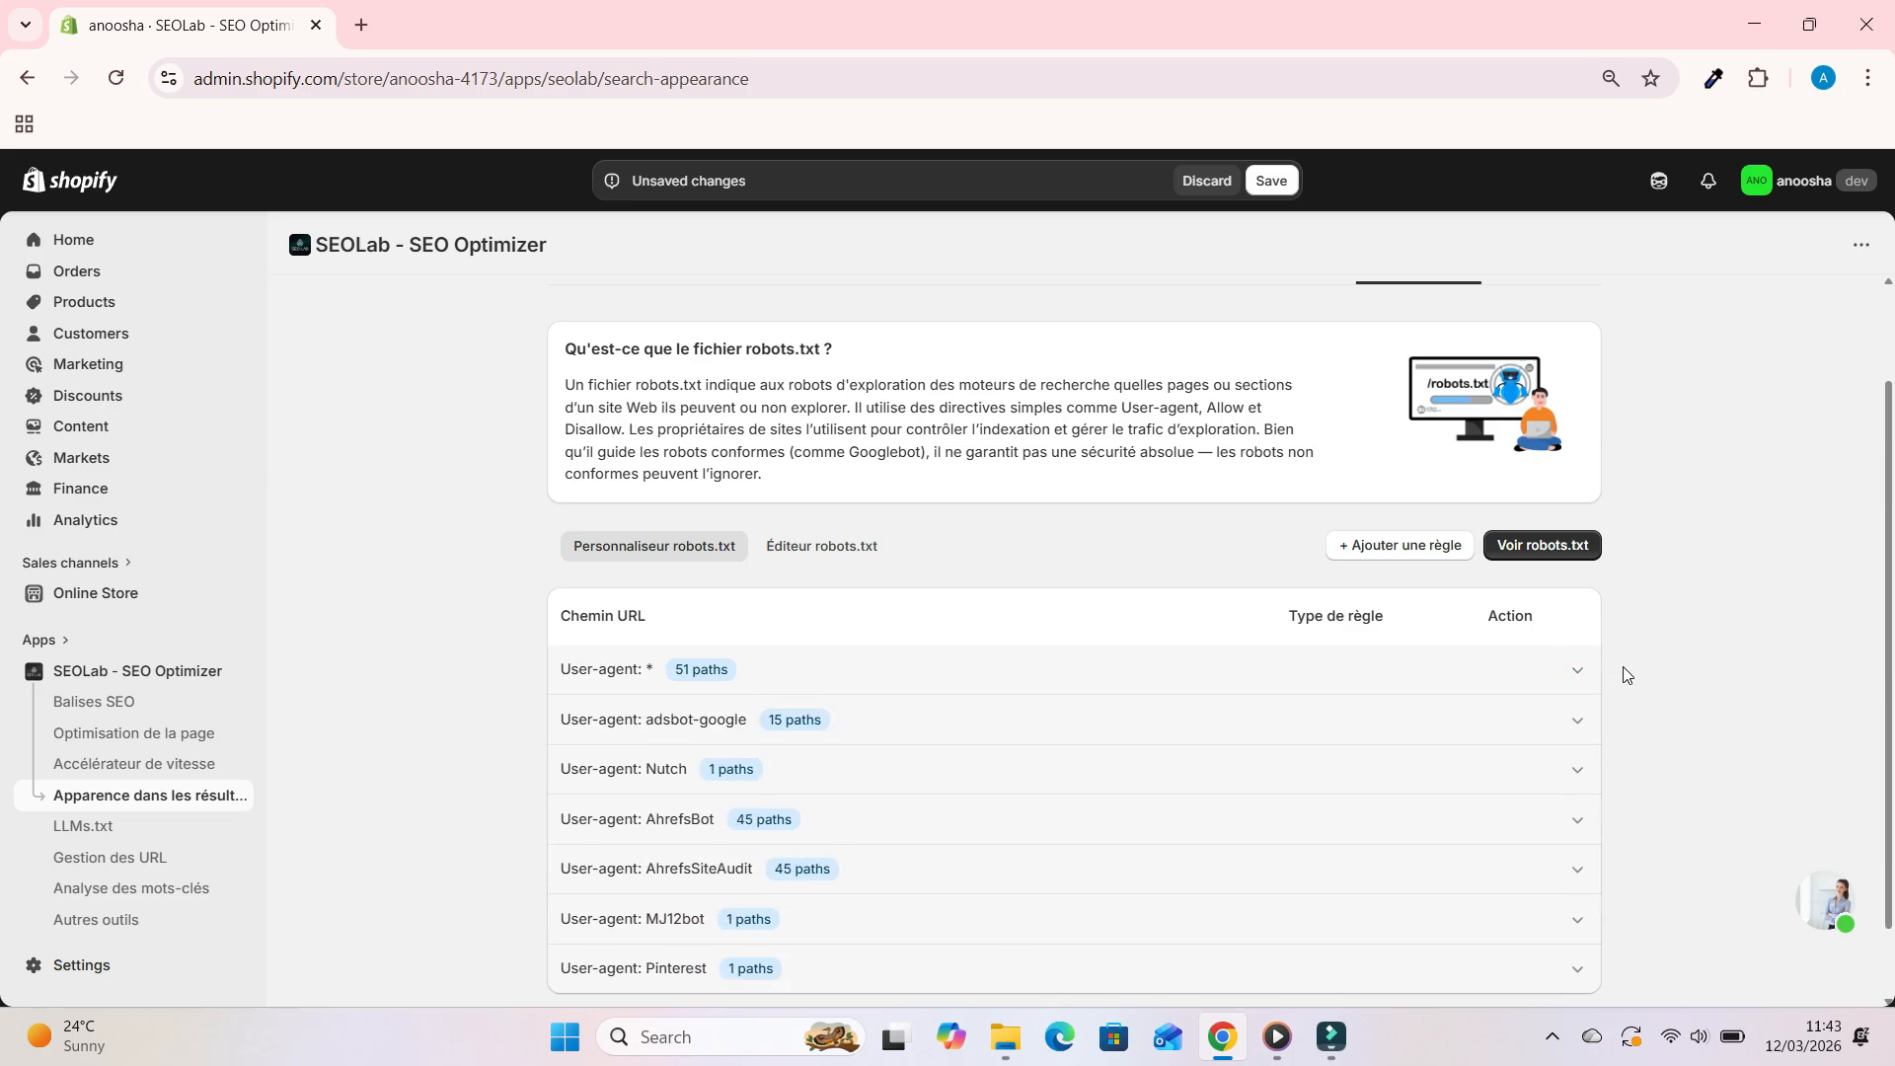
{"action": "scroll", "coordinate": [1623, 668], "scroll_direction": "down", "scroll_amount": 1}
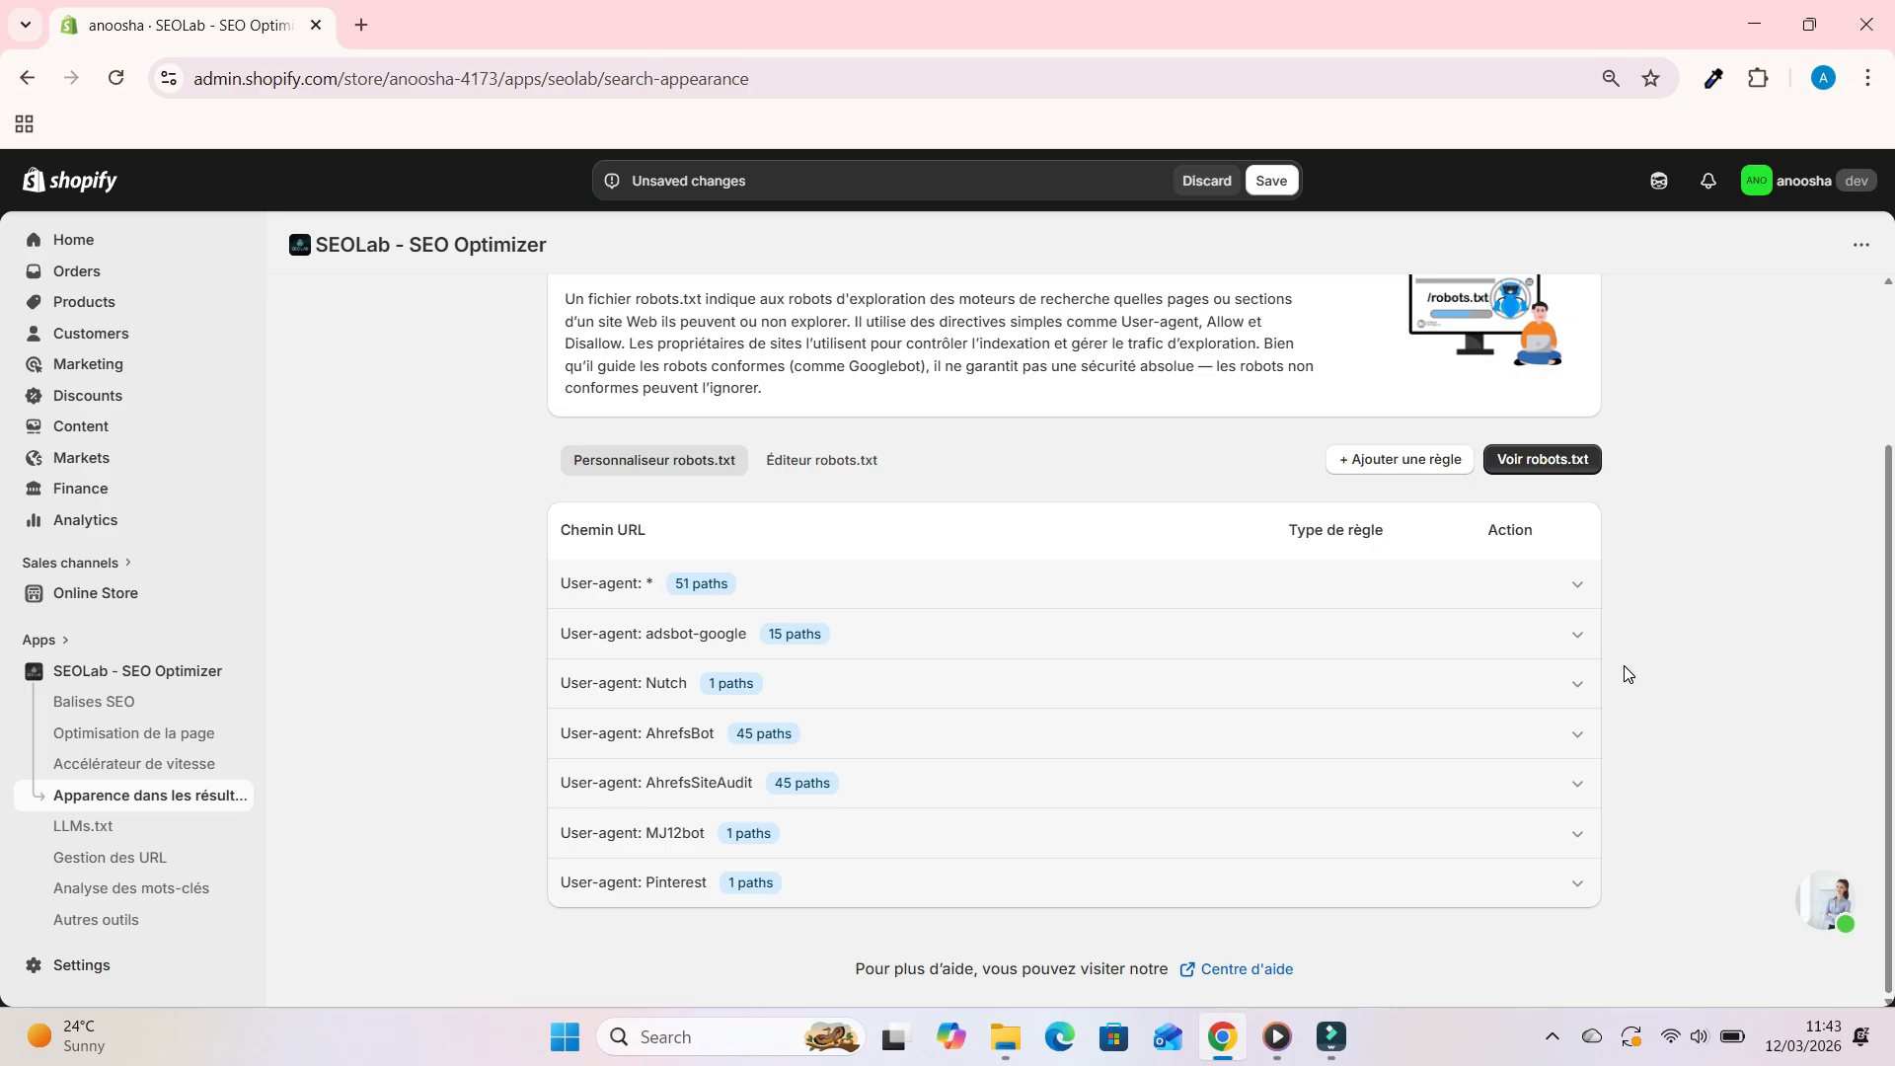
{"action": "triple_click", "coordinate": [604, 589]}
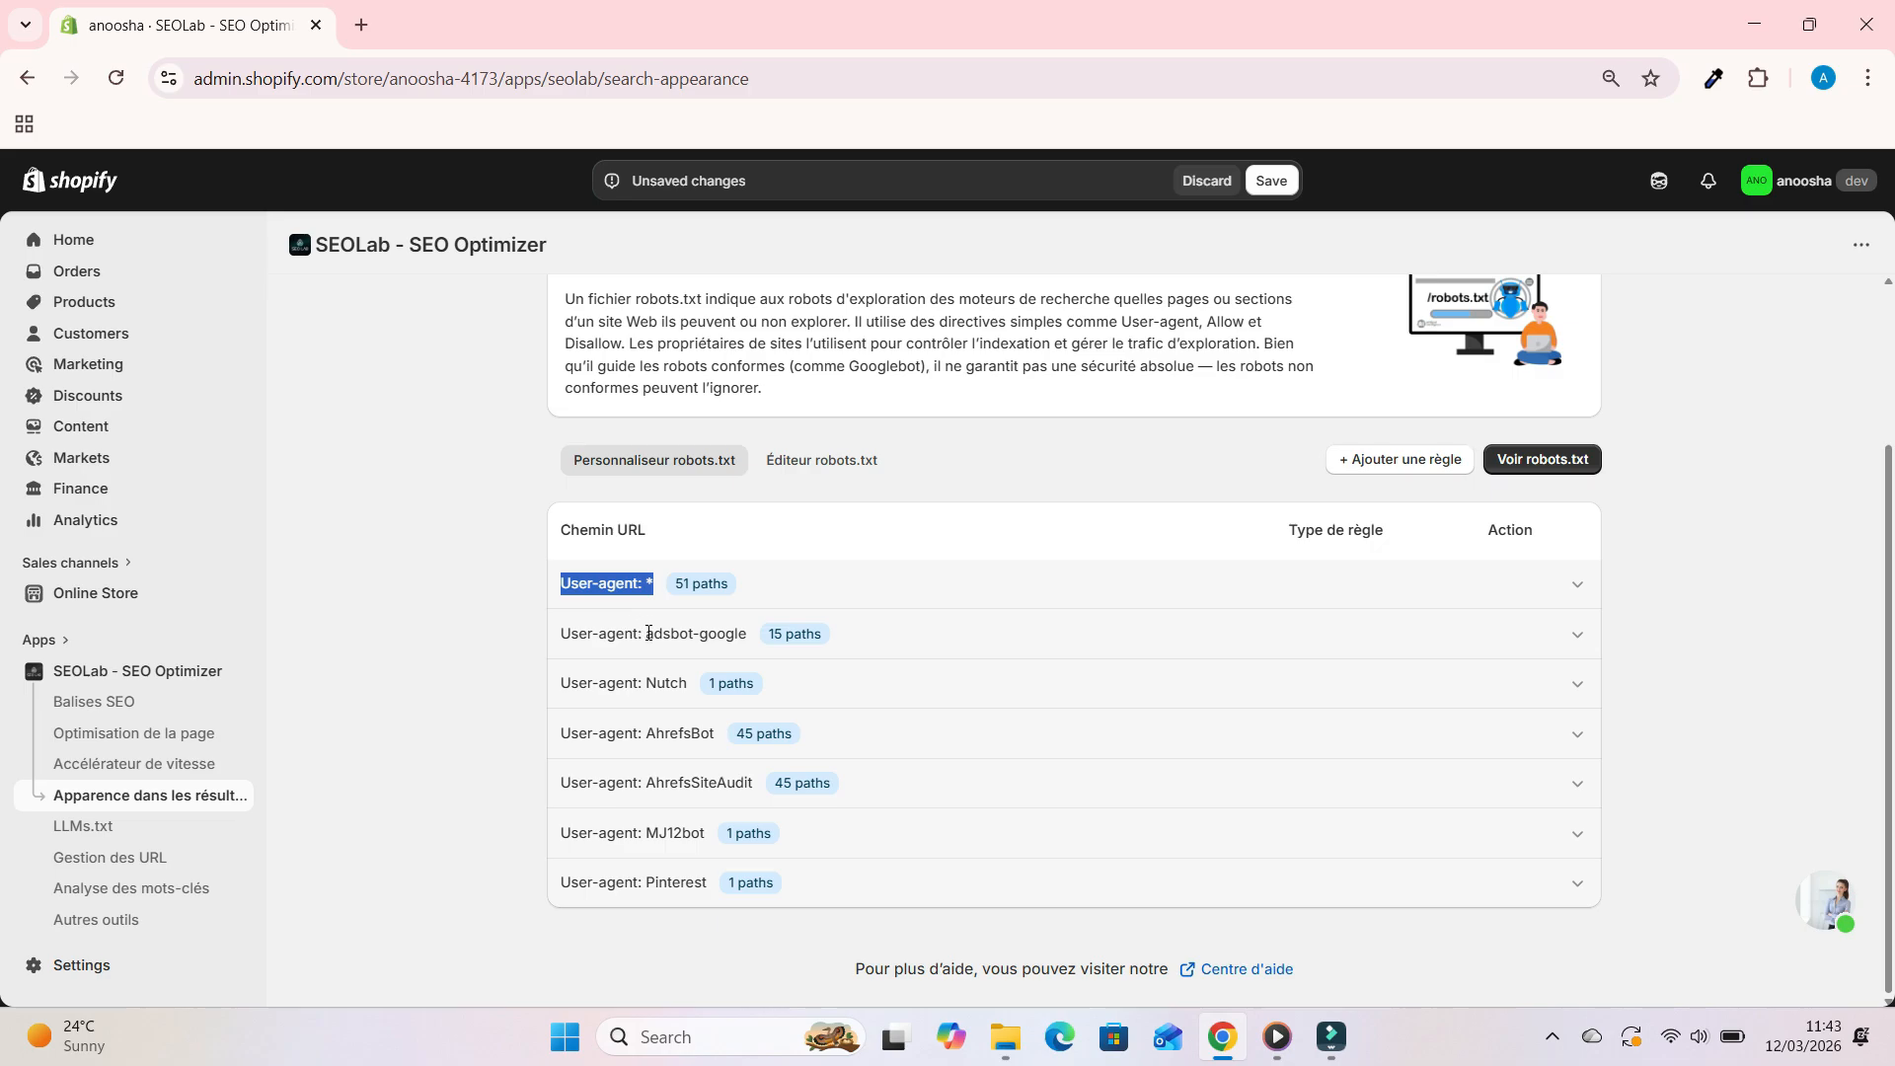
{"action": "left_click_drag", "start_coordinate": [649, 634], "coordinate": [760, 647]}
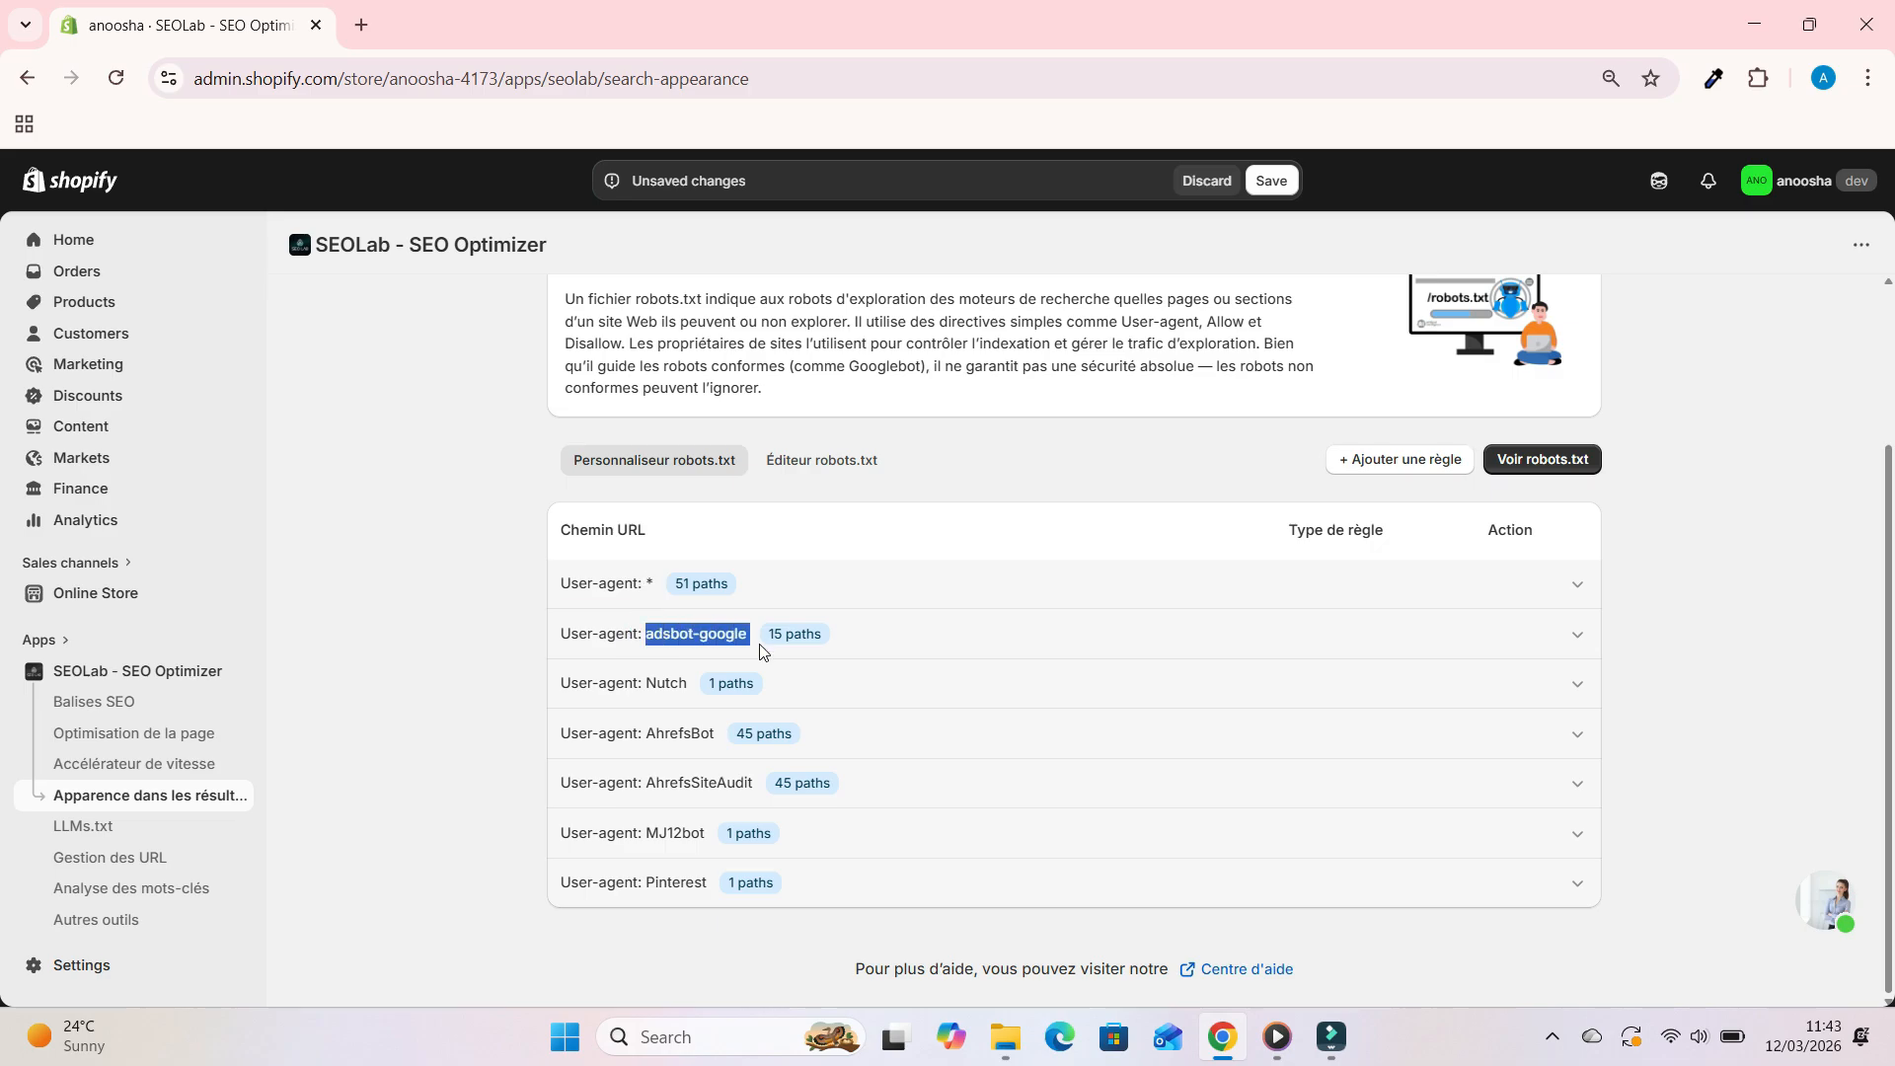
{"action": "double_click", "coordinate": [666, 683]}
{"action": "left_click_drag", "start_coordinate": [647, 735], "coordinate": [755, 785]}
{"action": "left_click", "coordinate": [646, 785]}
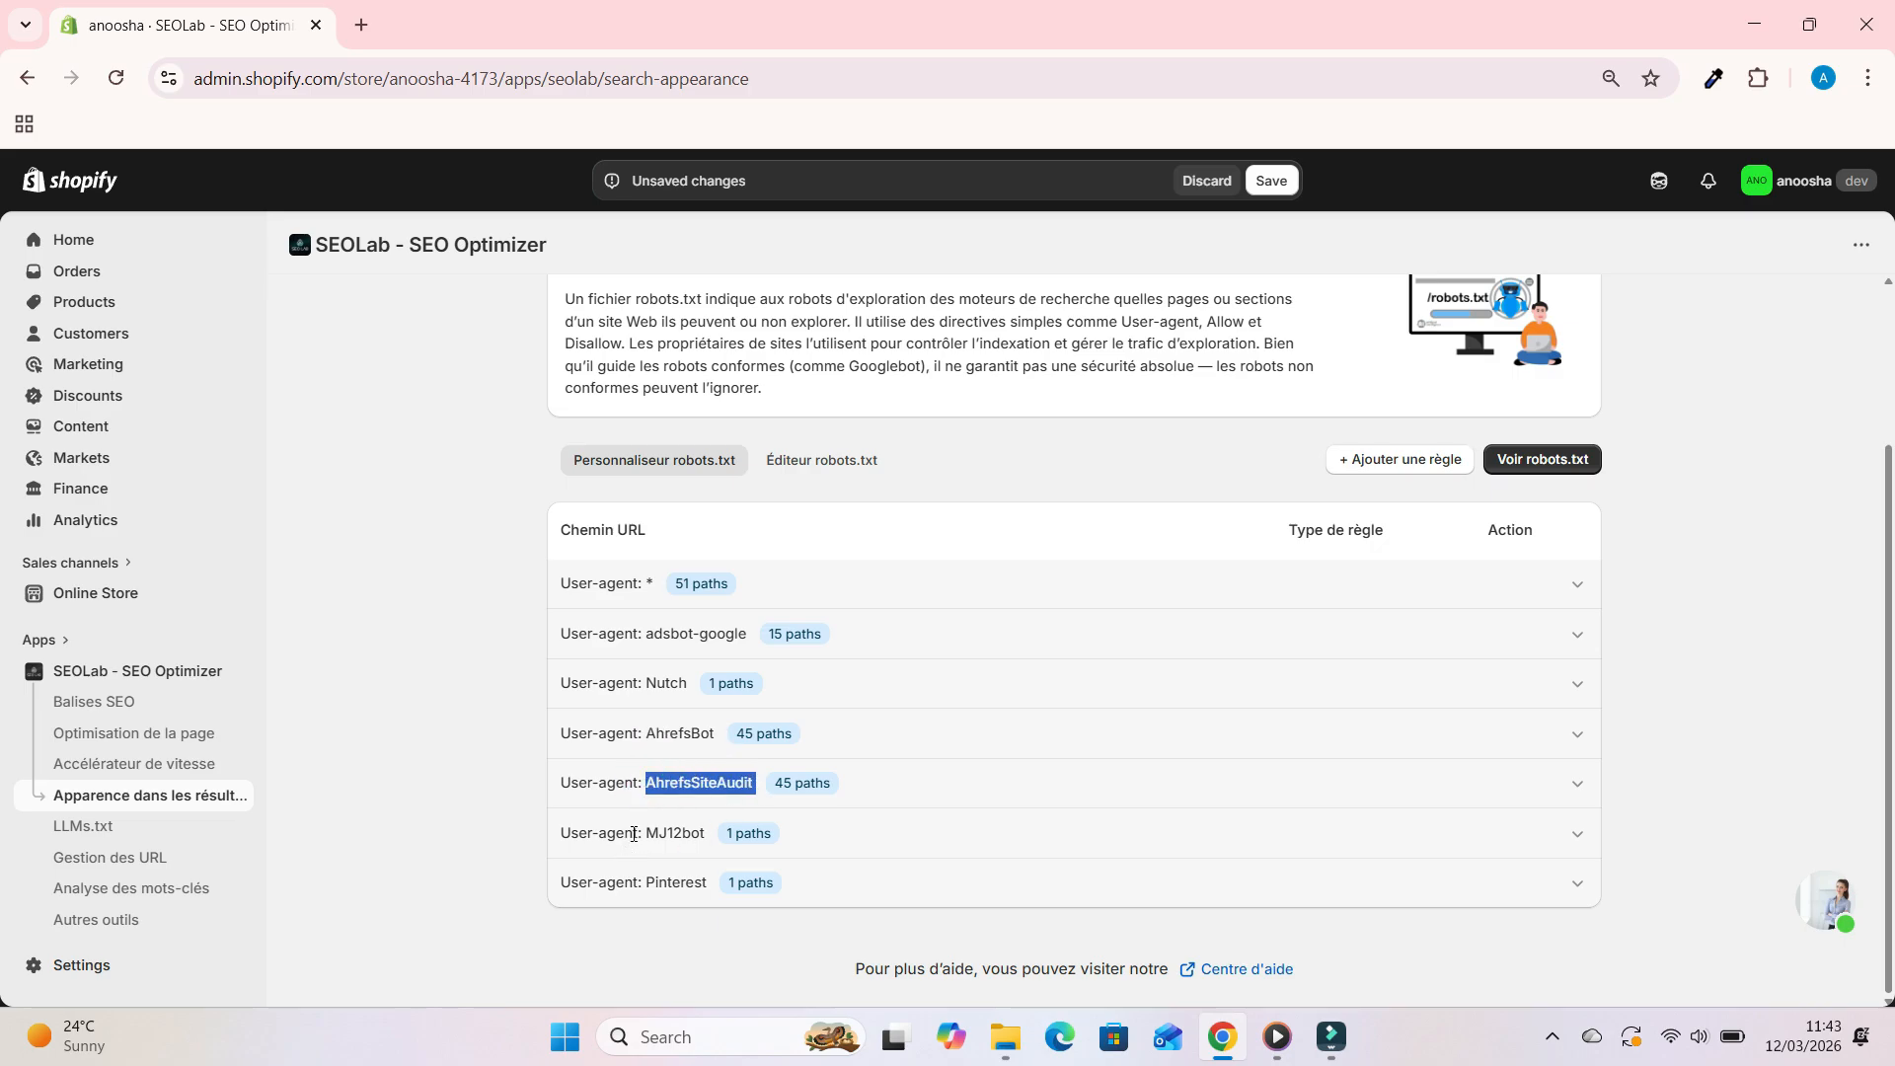
{"action": "left_click_drag", "start_coordinate": [634, 834], "coordinate": [711, 884]}
{"action": "left_click", "coordinate": [1634, 588]}
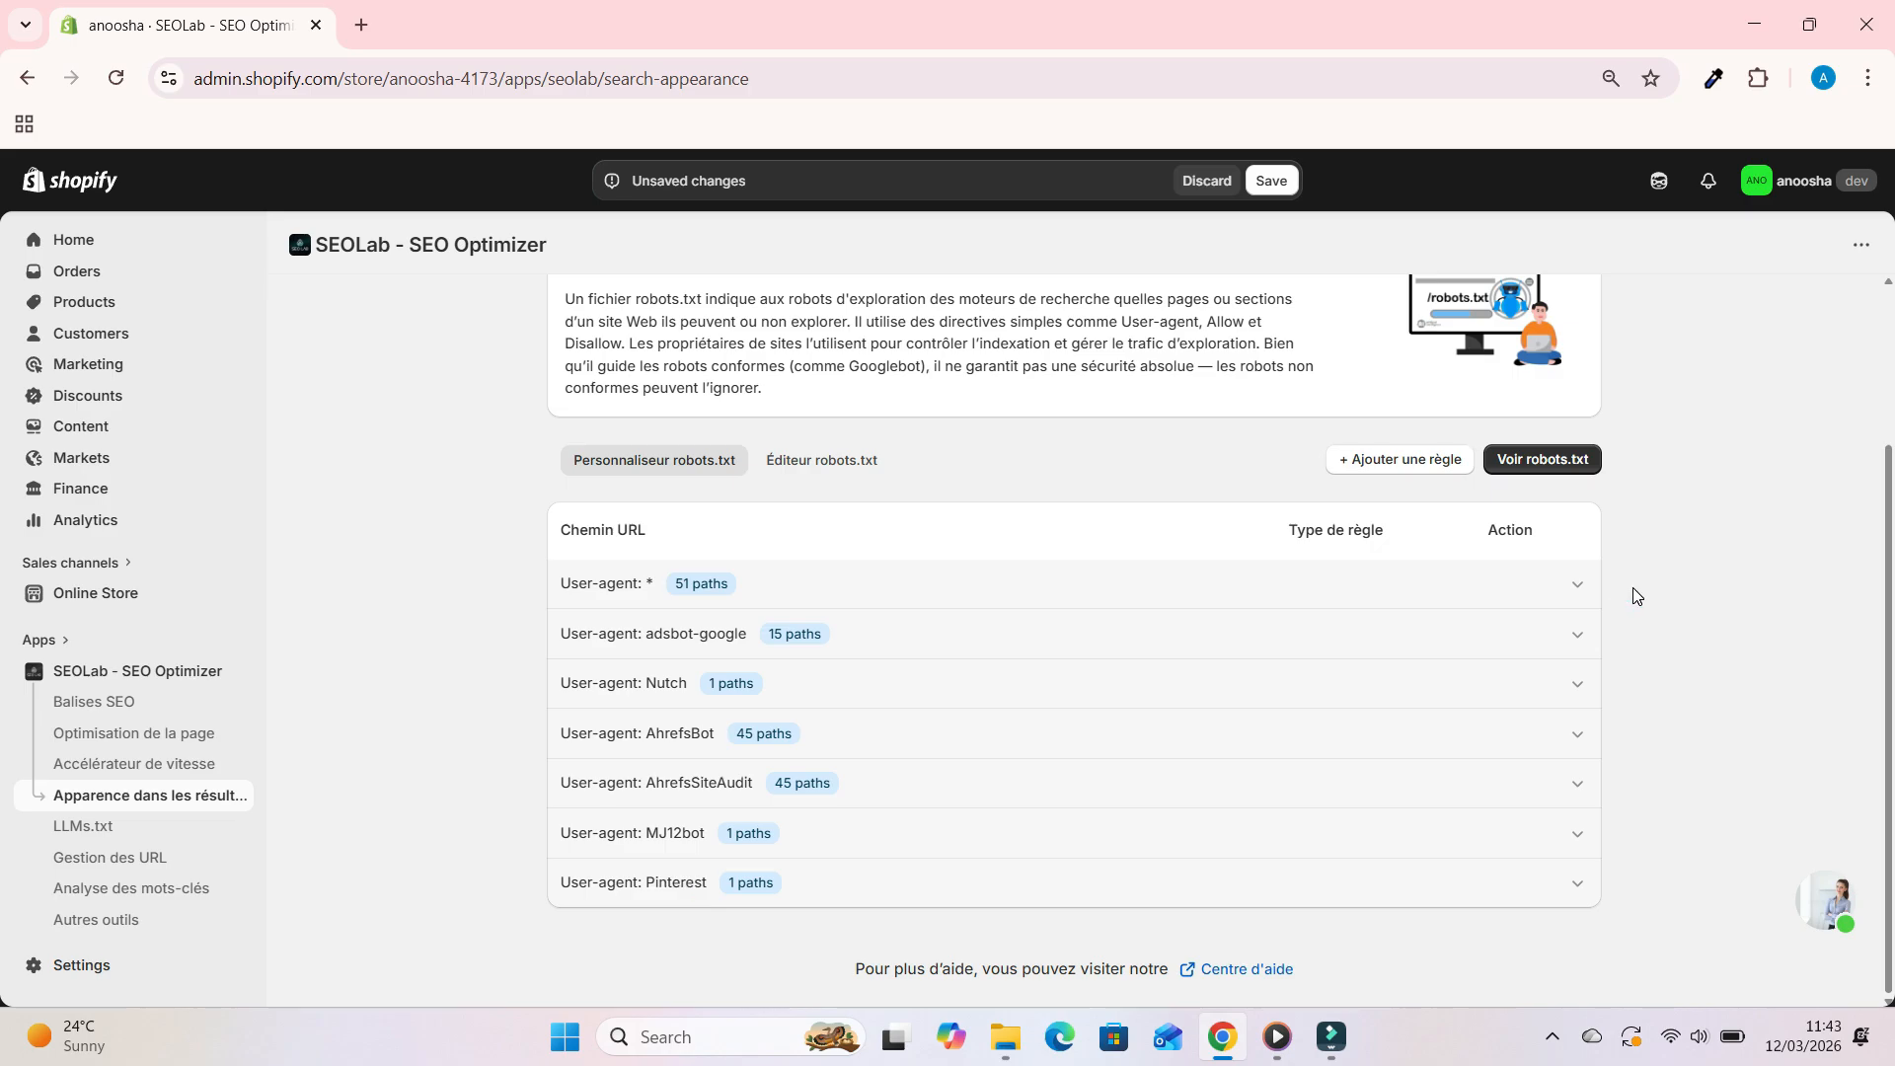
Step: Review the disallowed paths under User-agent: *, such as /admin, /cart and /checkouts/, and save the robots.txt changes
{"action": "left_click", "coordinate": [1582, 584]}
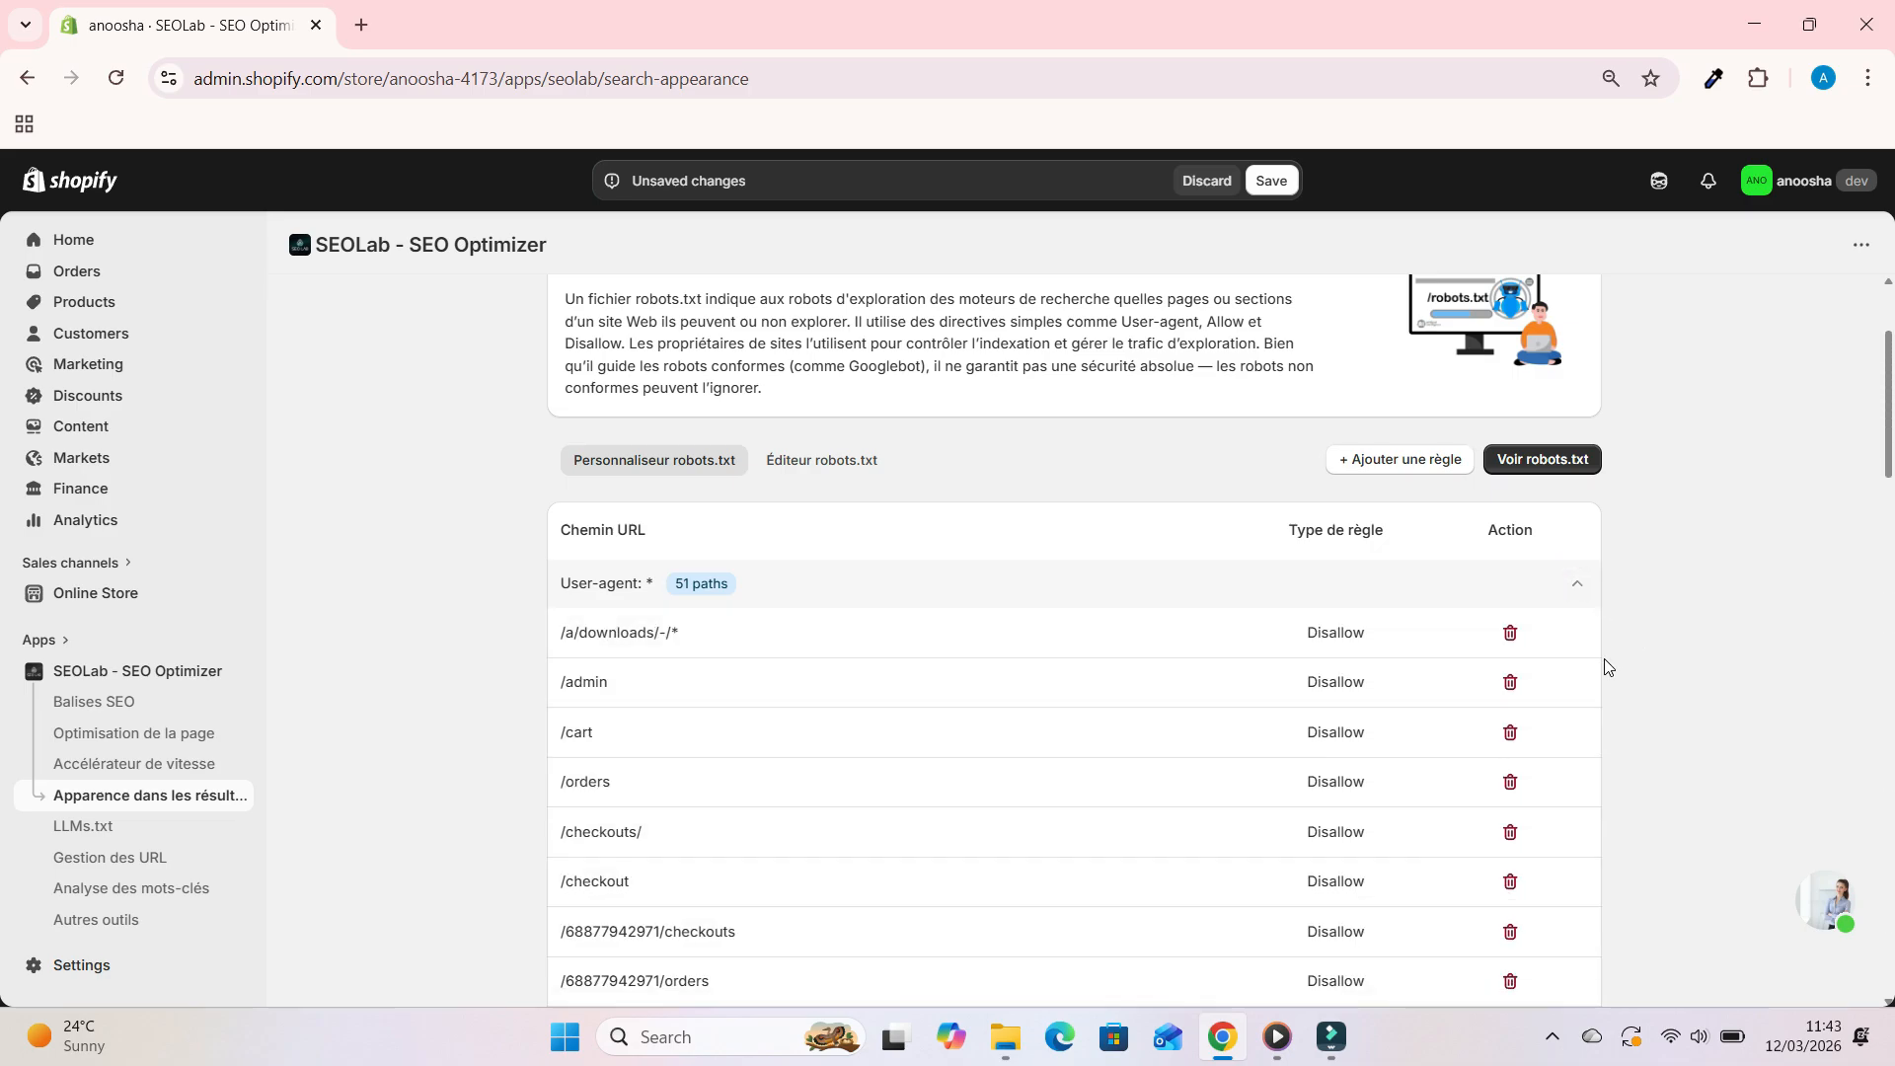
{"action": "scroll", "coordinate": [1603, 660], "scroll_direction": "down", "scroll_amount": 1}
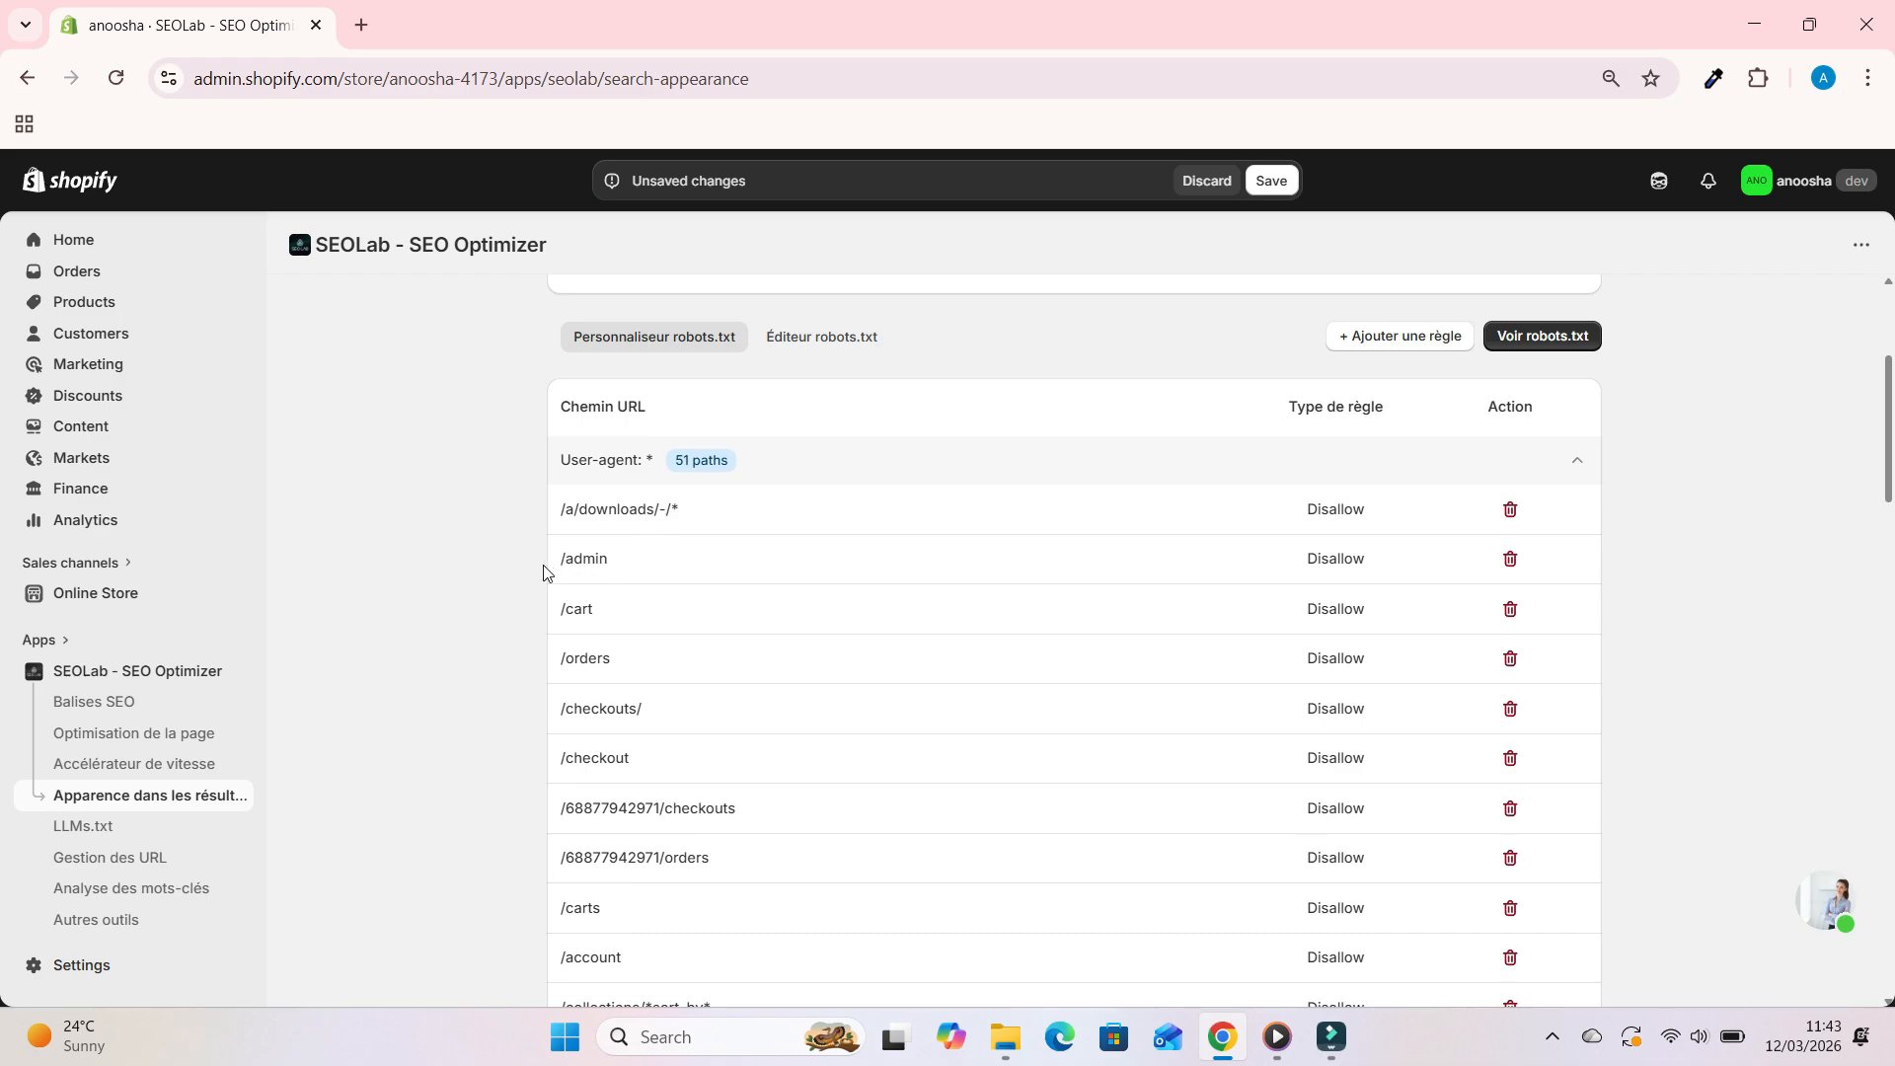
{"action": "left_click_drag", "start_coordinate": [560, 556], "coordinate": [654, 664]}
{"action": "left_click_drag", "start_coordinate": [565, 707], "coordinate": [725, 721]}
{"action": "left_click", "coordinate": [1650, 555]}
{"action": "left_click", "coordinate": [1576, 459]}
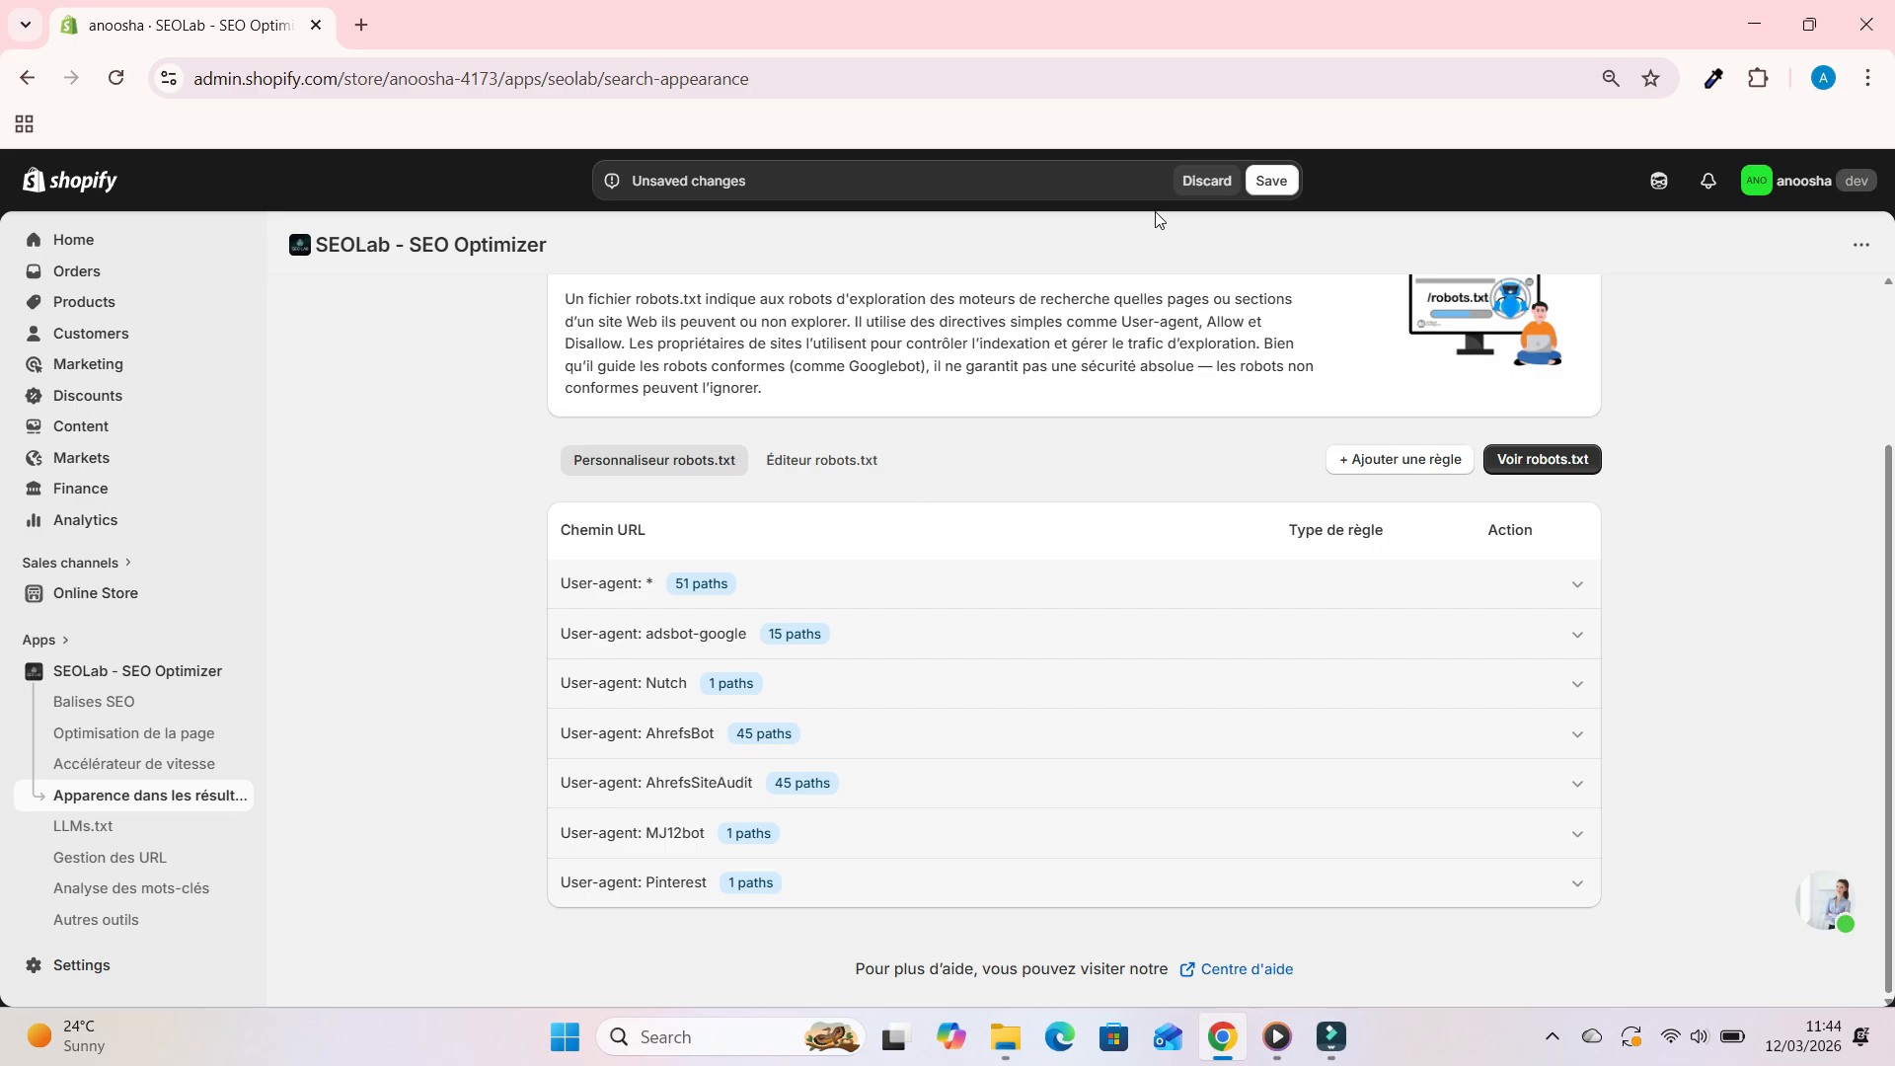
{"action": "left_click", "coordinate": [1273, 181]}
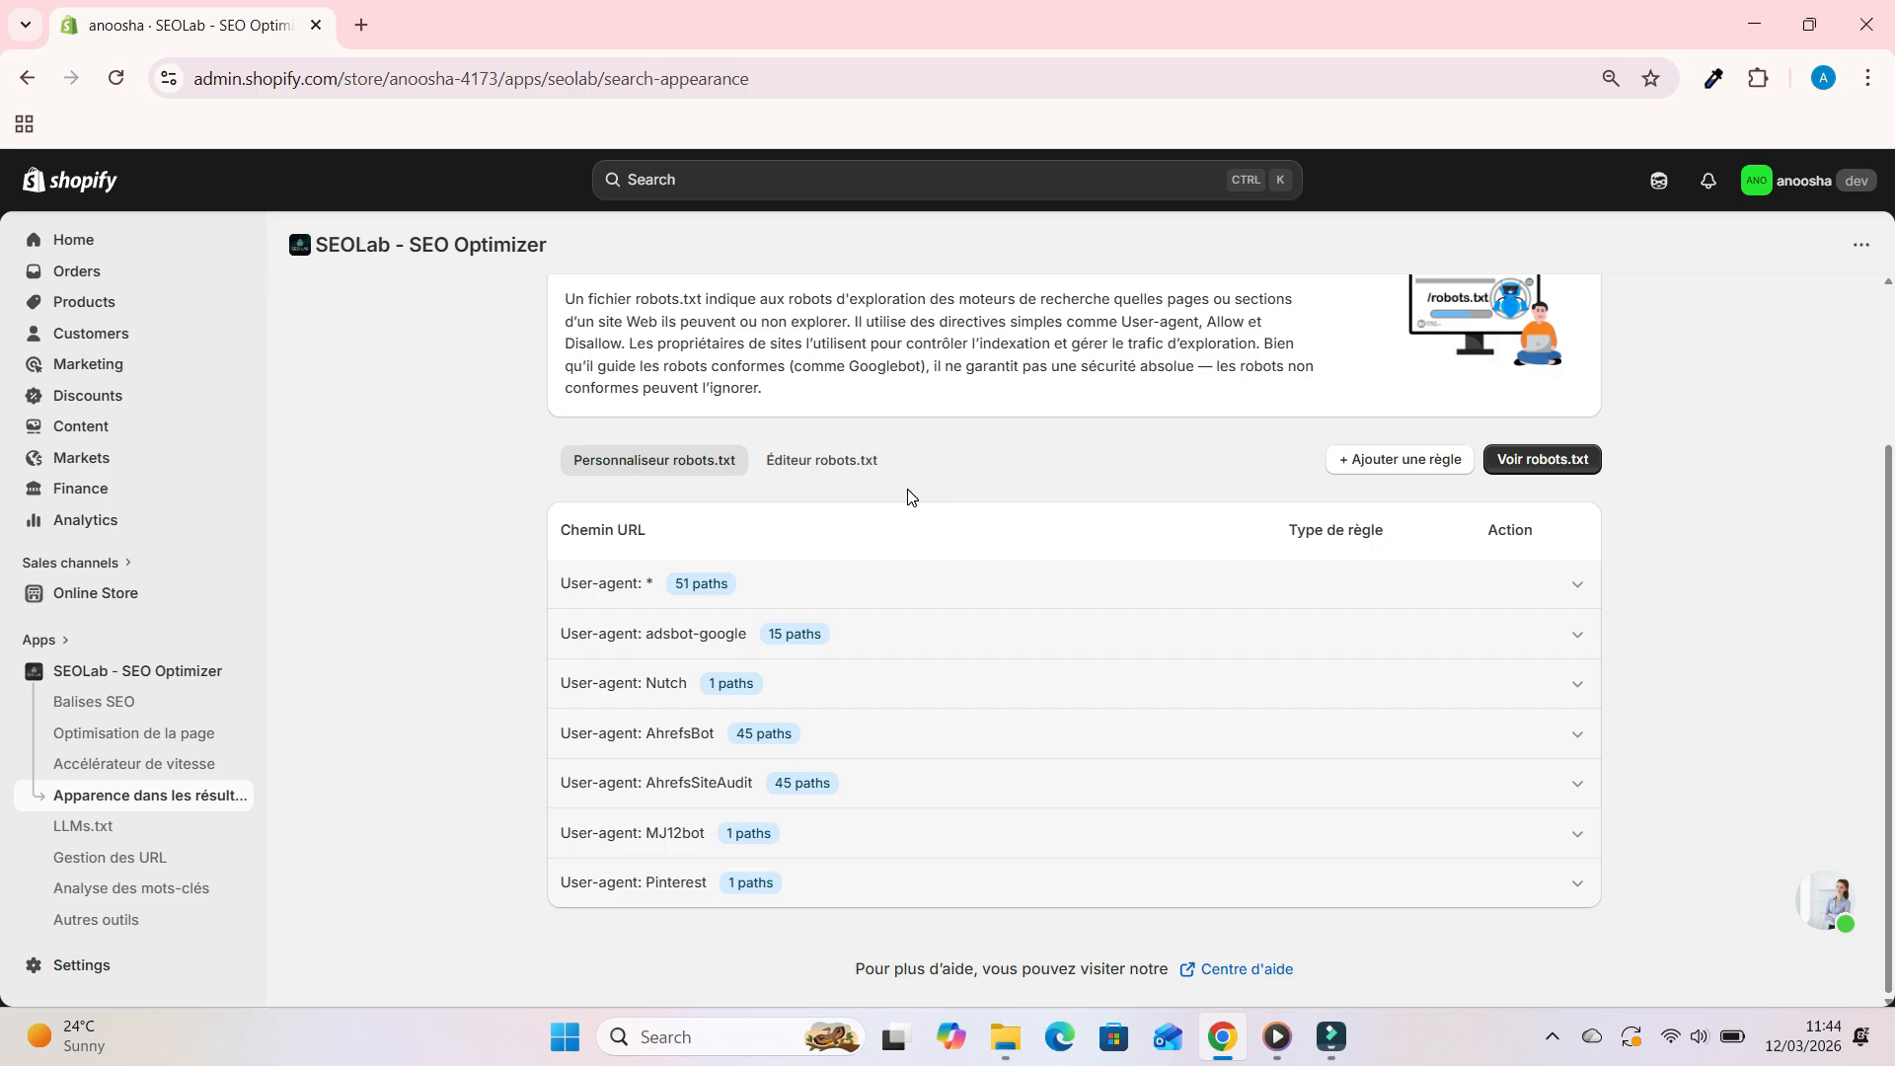
Step: Open the robots.txt text editor and read its notice about the required format
{"action": "left_click", "coordinate": [877, 462]}
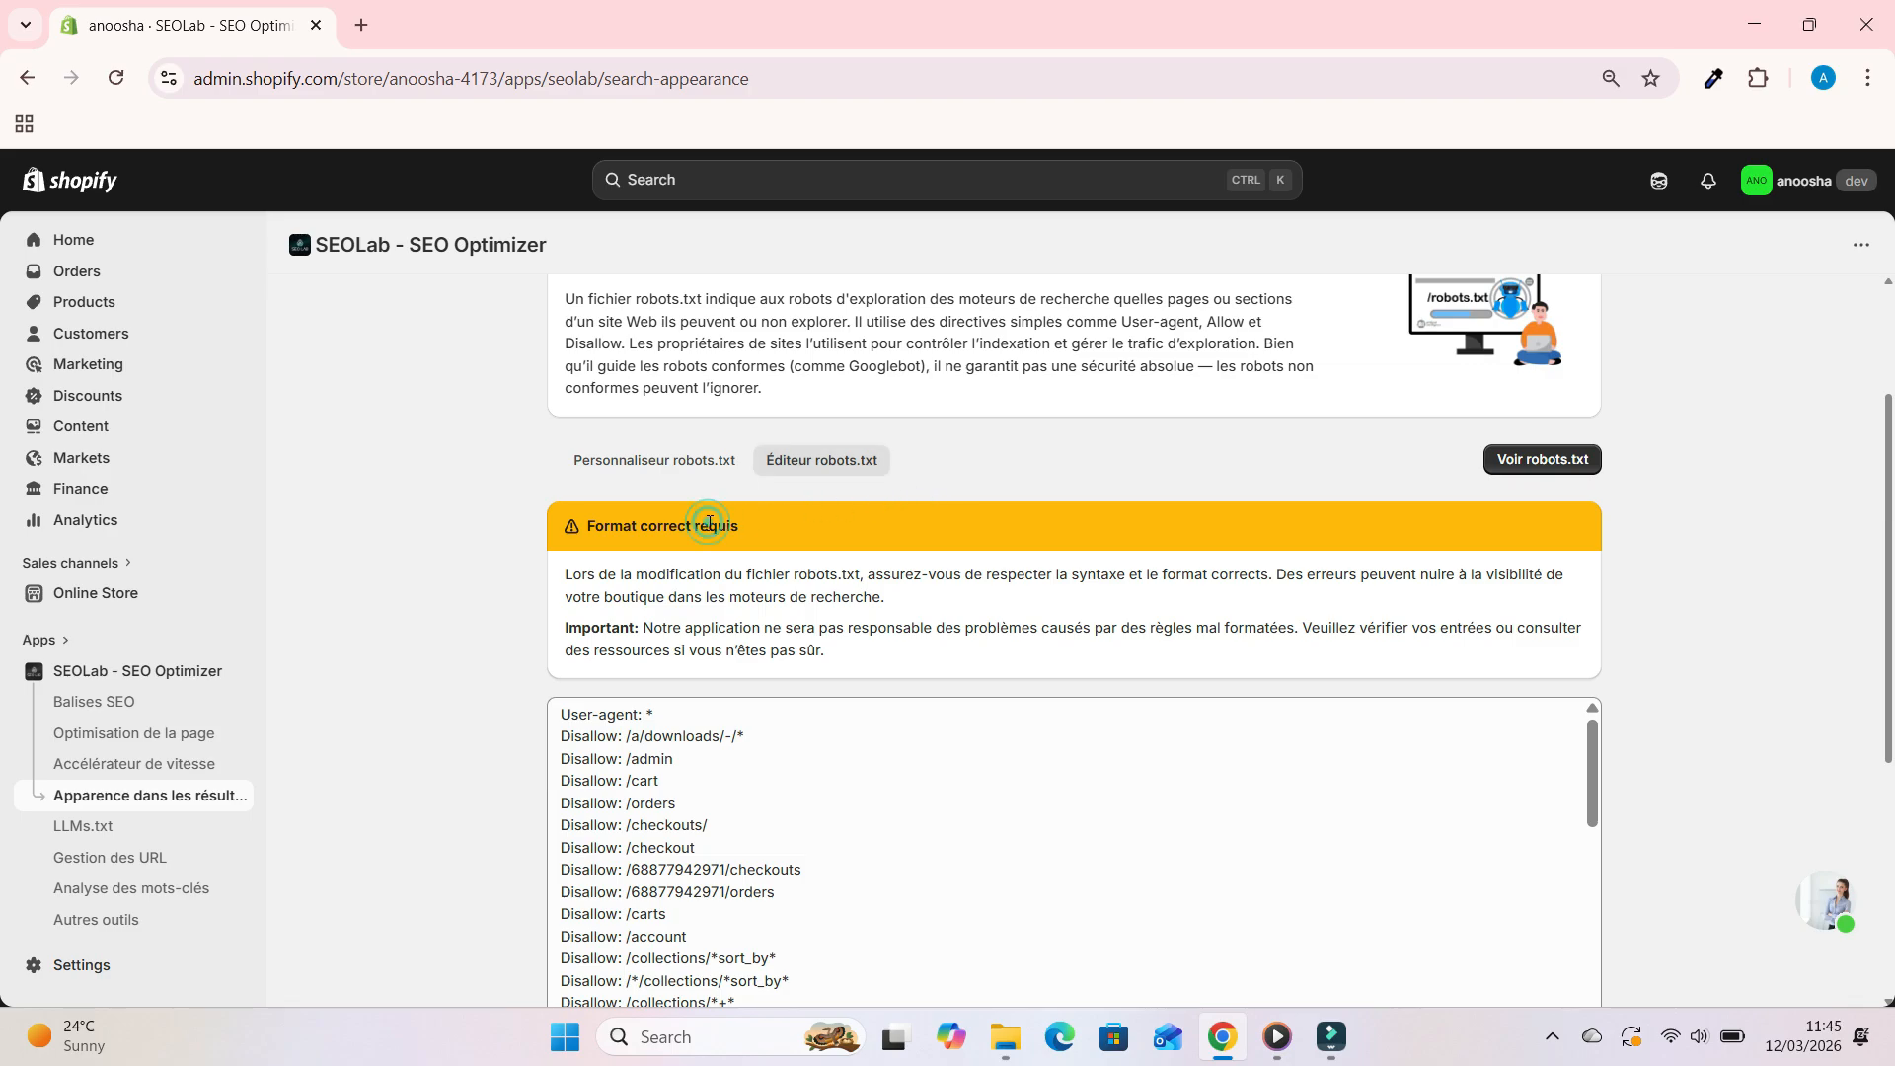
{"action": "left_click_drag", "start_coordinate": [740, 525], "coordinate": [588, 527]}
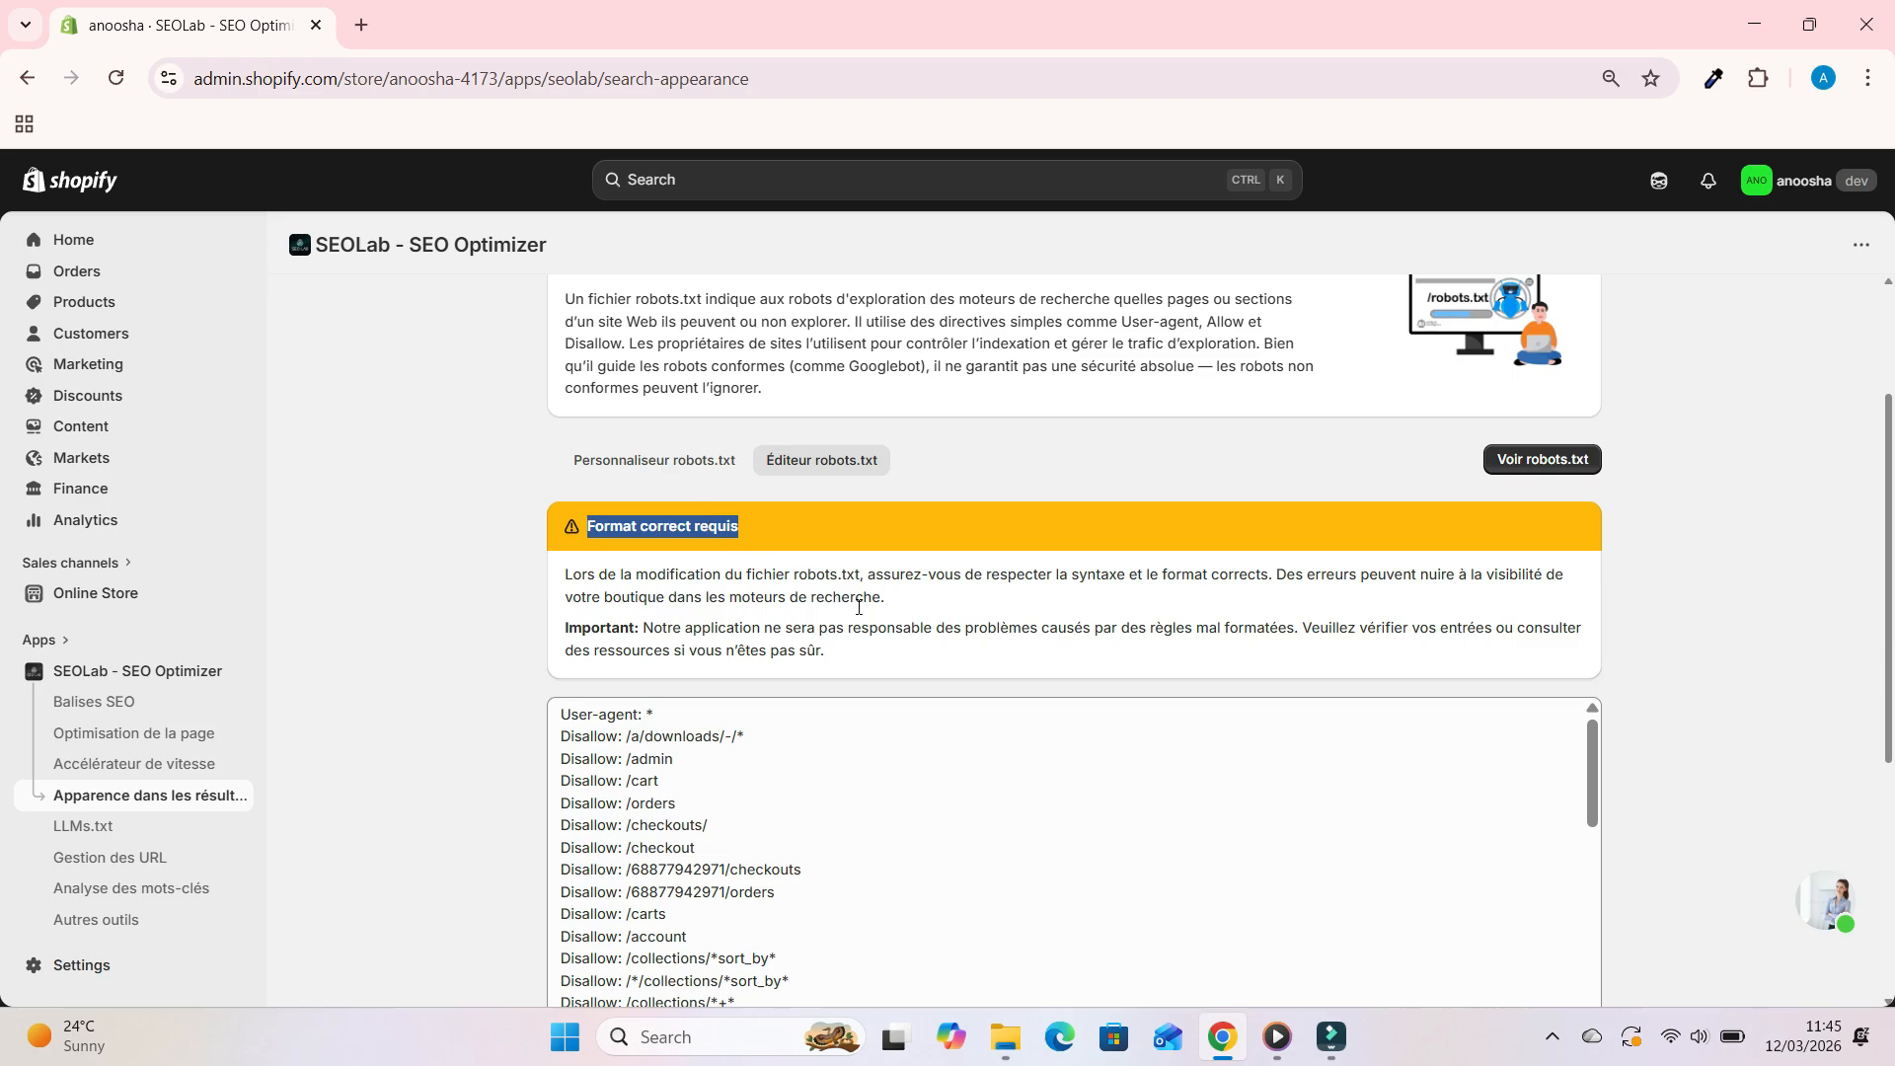
{"action": "left_click", "coordinate": [879, 652]}
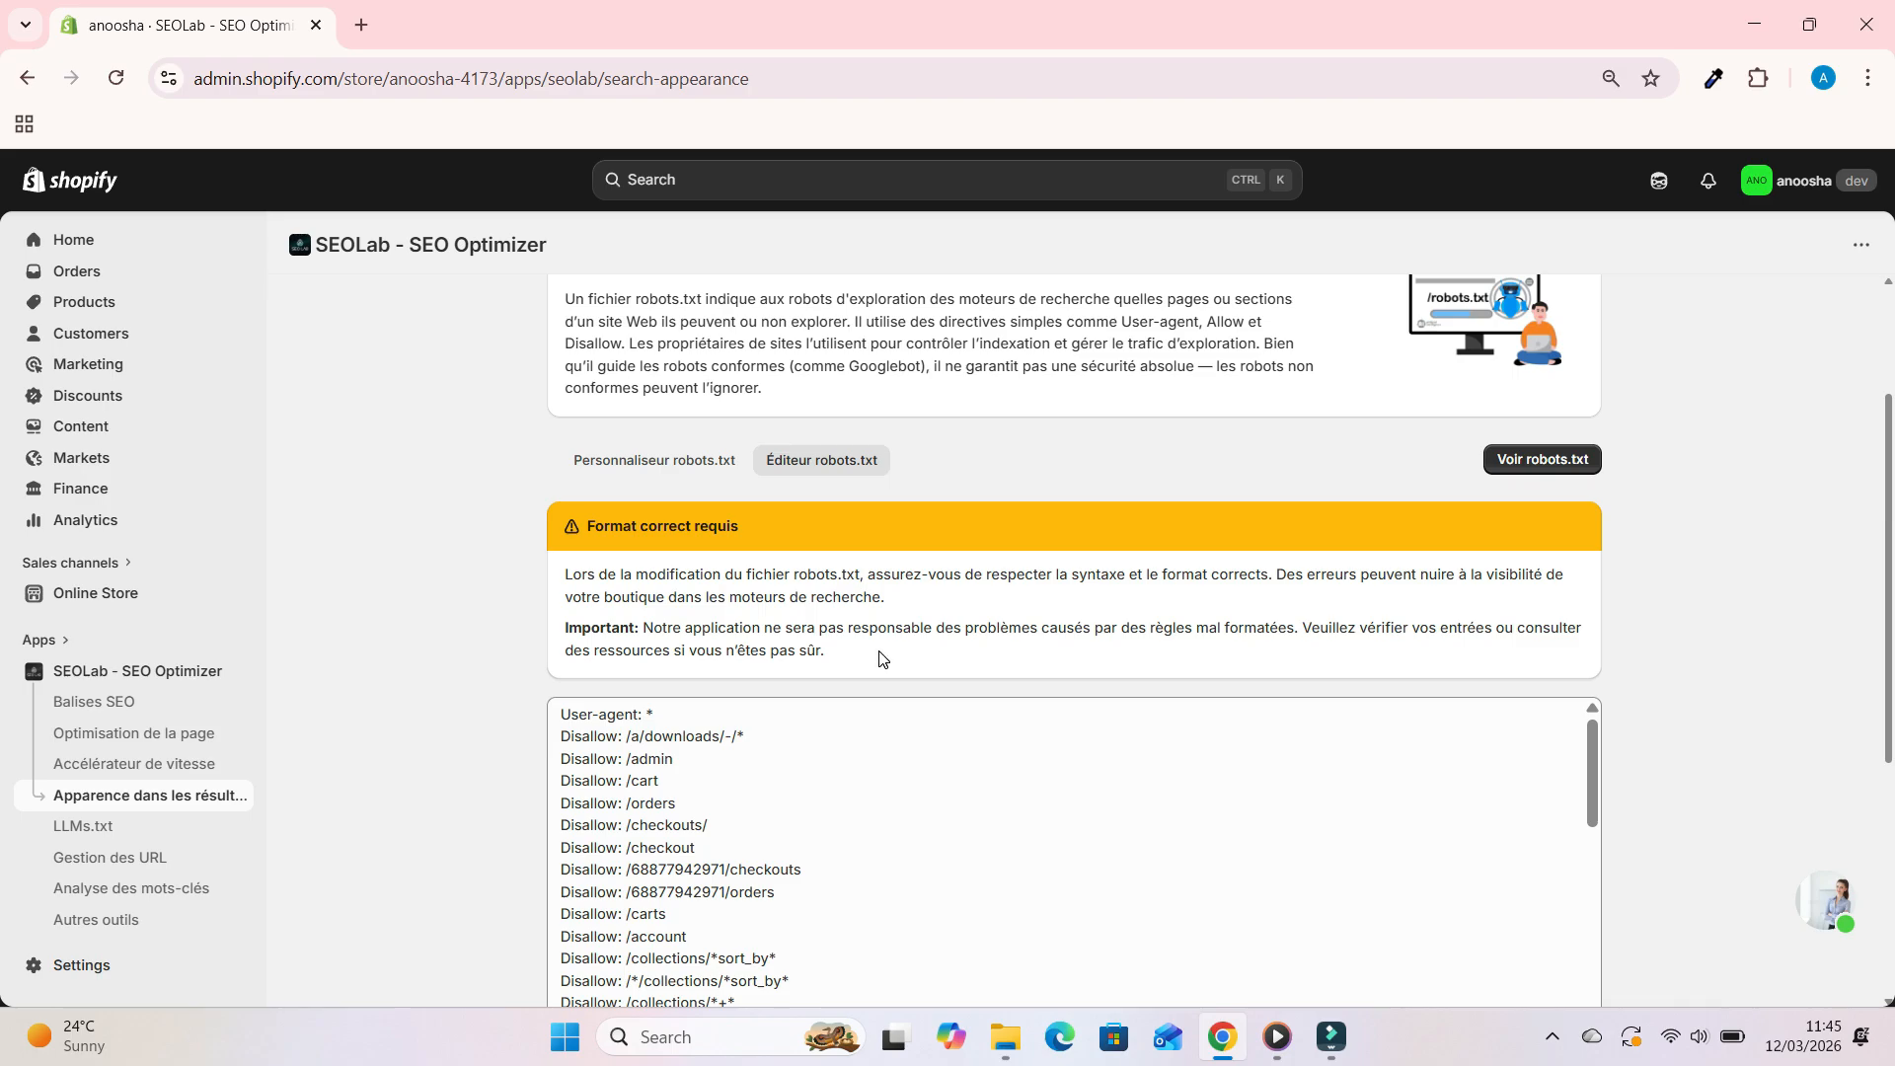
Step: Examine the directives in the robots.txt editor, including the User-agent: * line and the Disallow lines for /admin, /cart and /orders
{"action": "scroll", "coordinate": [883, 658], "scroll_direction": "down", "scroll_amount": 1}
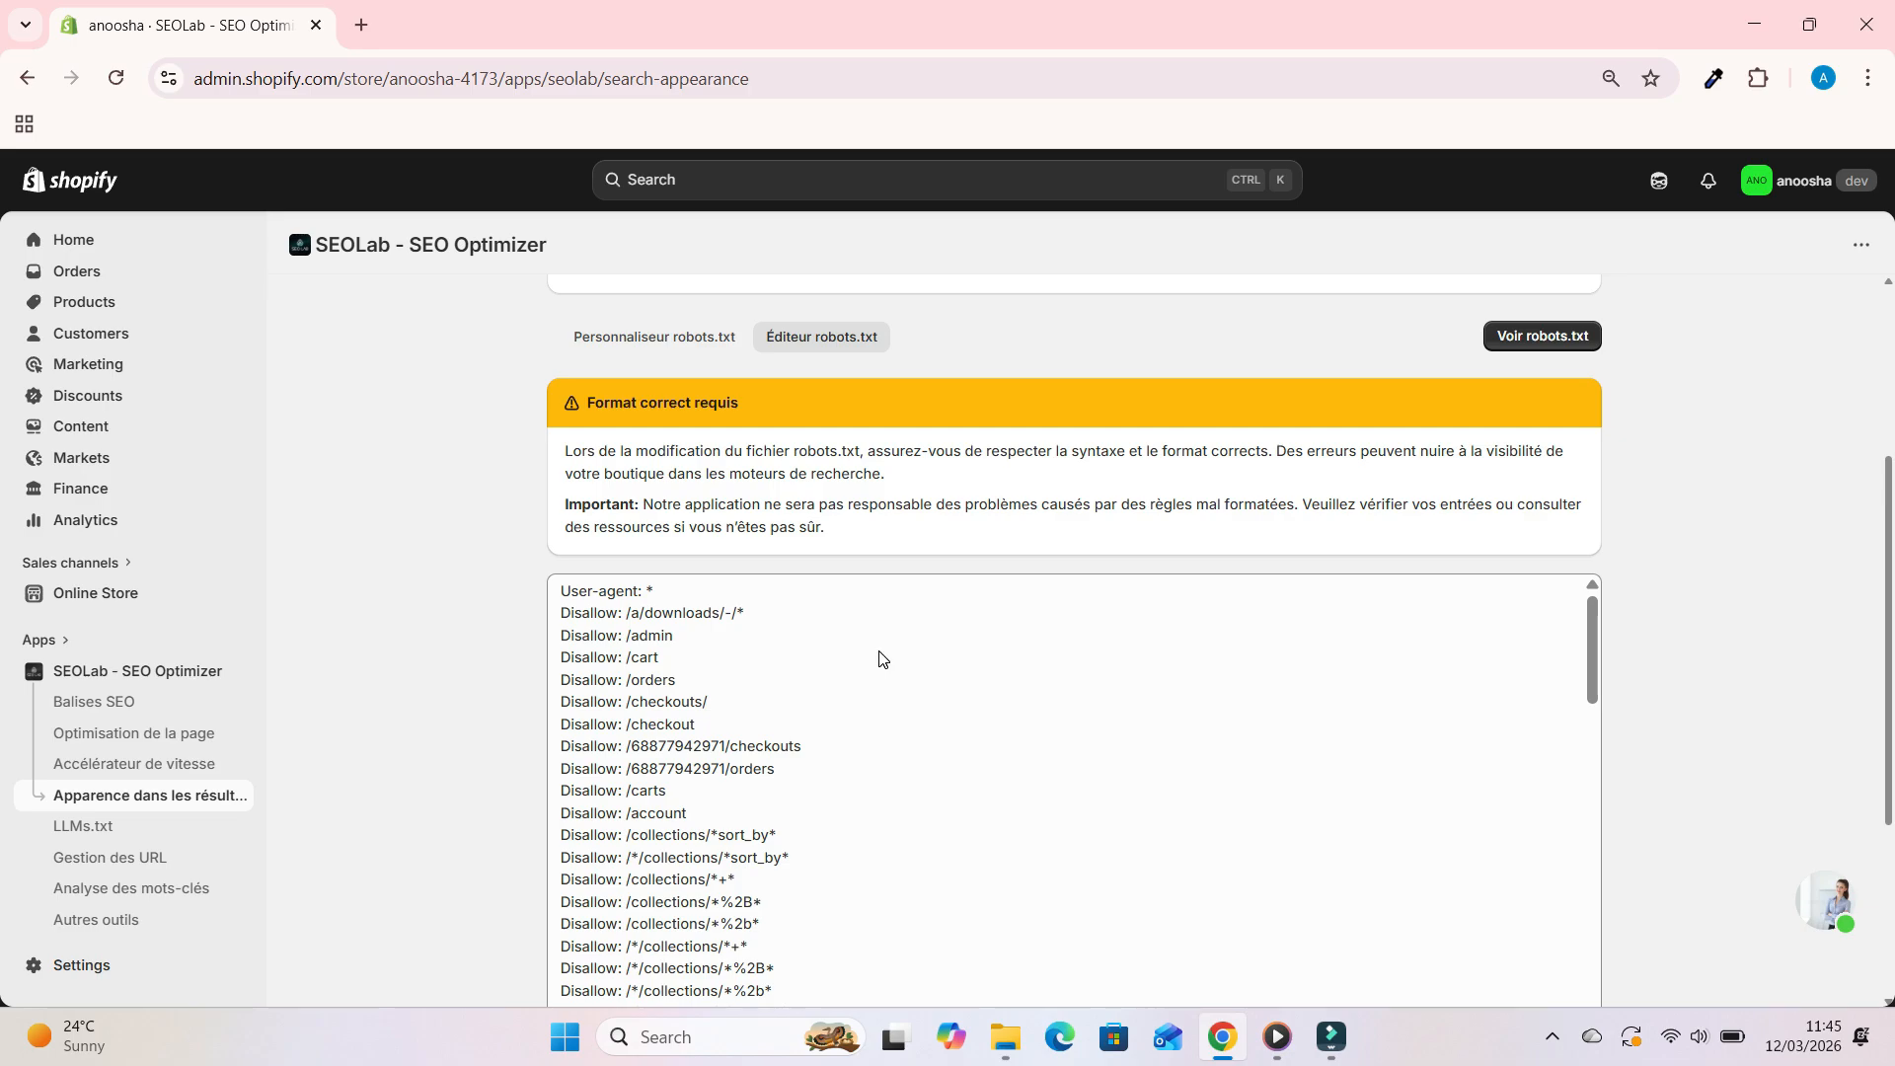
{"action": "scroll", "coordinate": [883, 659], "scroll_direction": "down", "scroll_amount": 5}
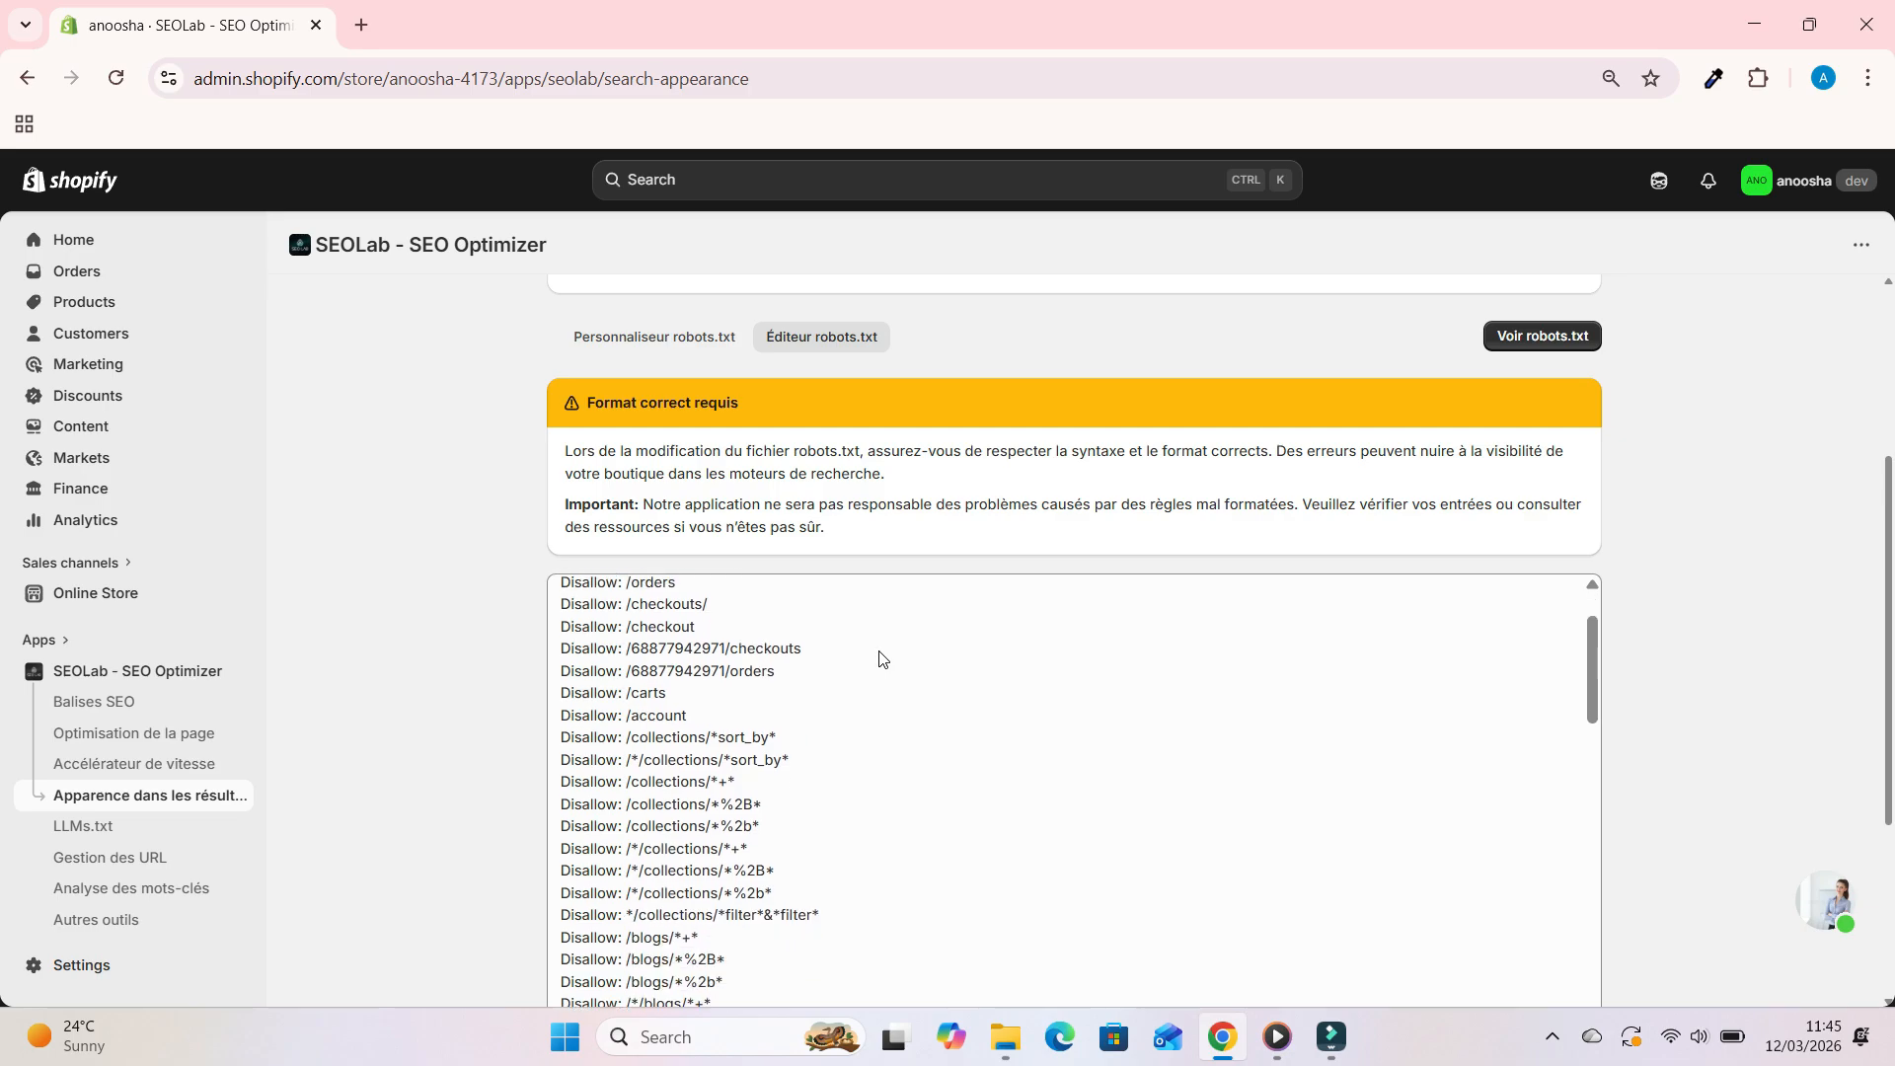
{"action": "scroll", "coordinate": [883, 658], "scroll_direction": "down", "scroll_amount": 3}
{"action": "scroll", "coordinate": [883, 658], "scroll_direction": "up", "scroll_amount": 8}
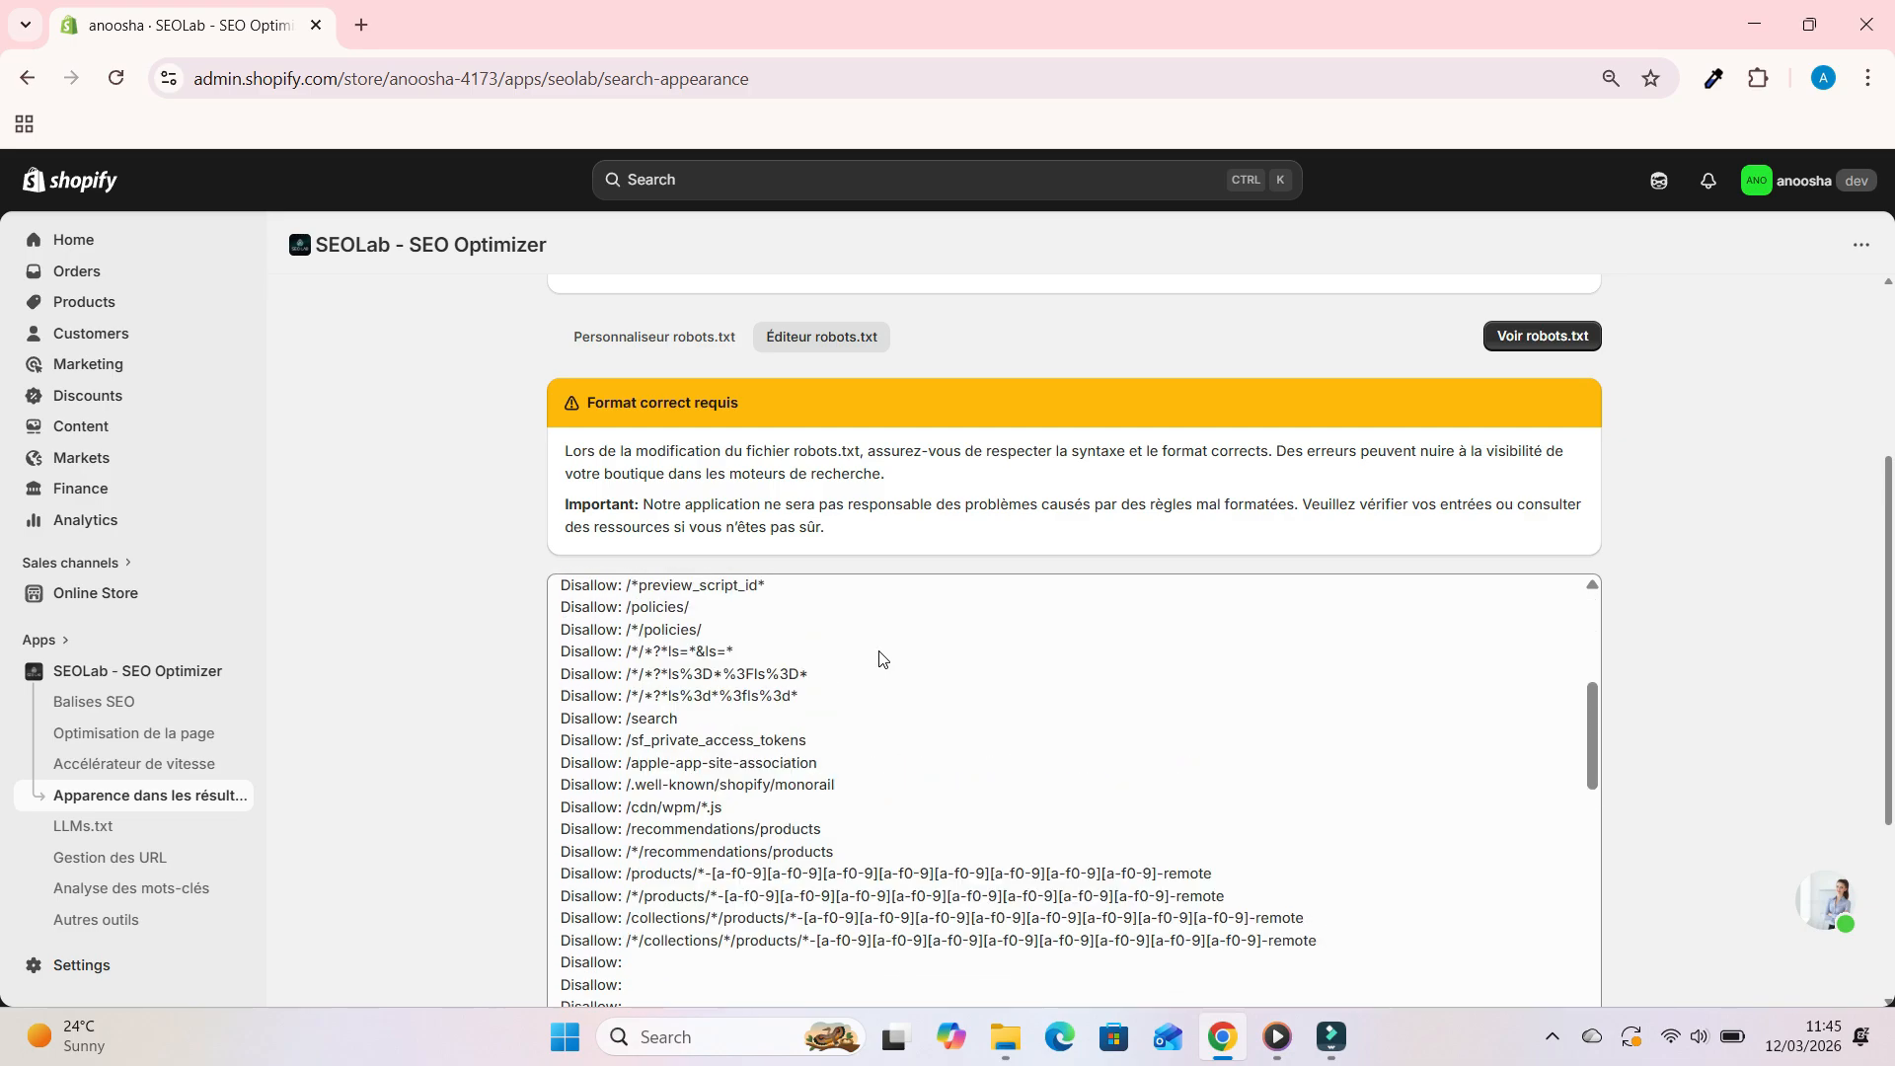
{"action": "triple_click", "coordinate": [578, 590]}
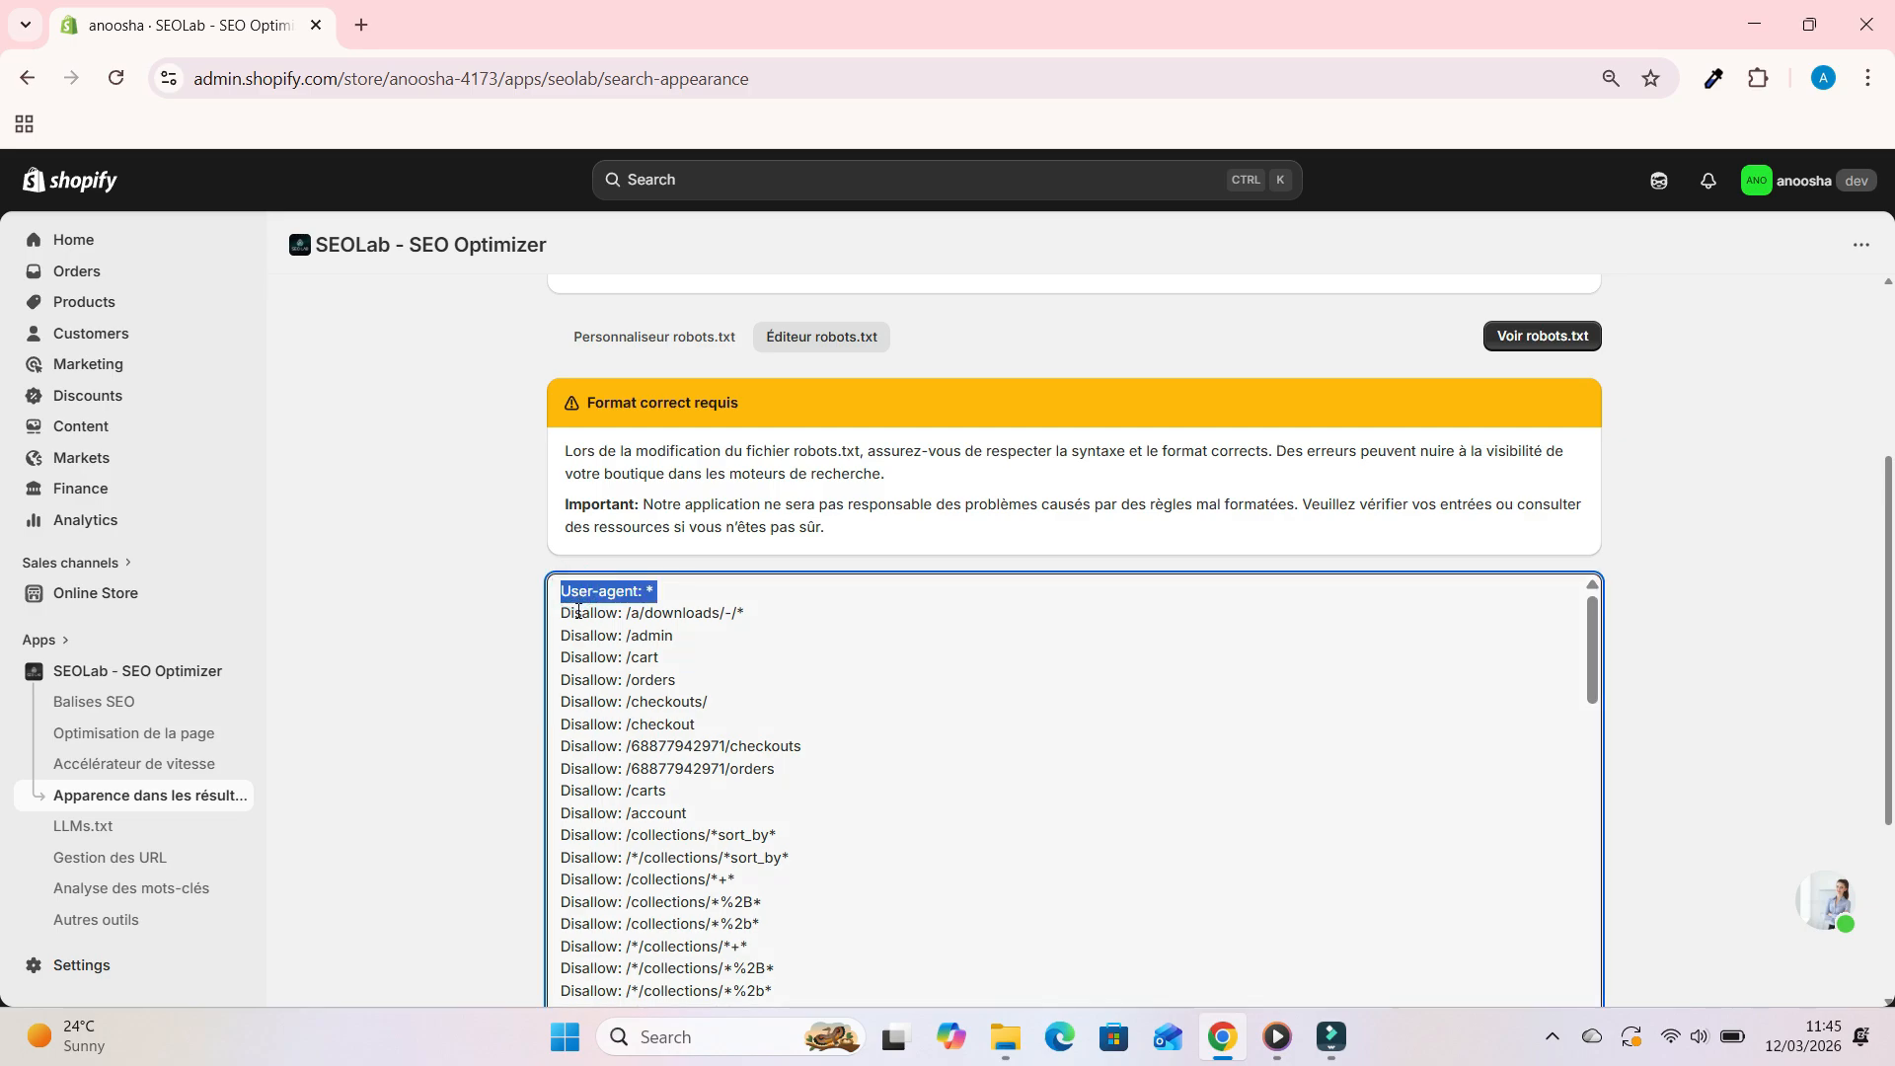
{"action": "triple_click", "coordinate": [577, 634]}
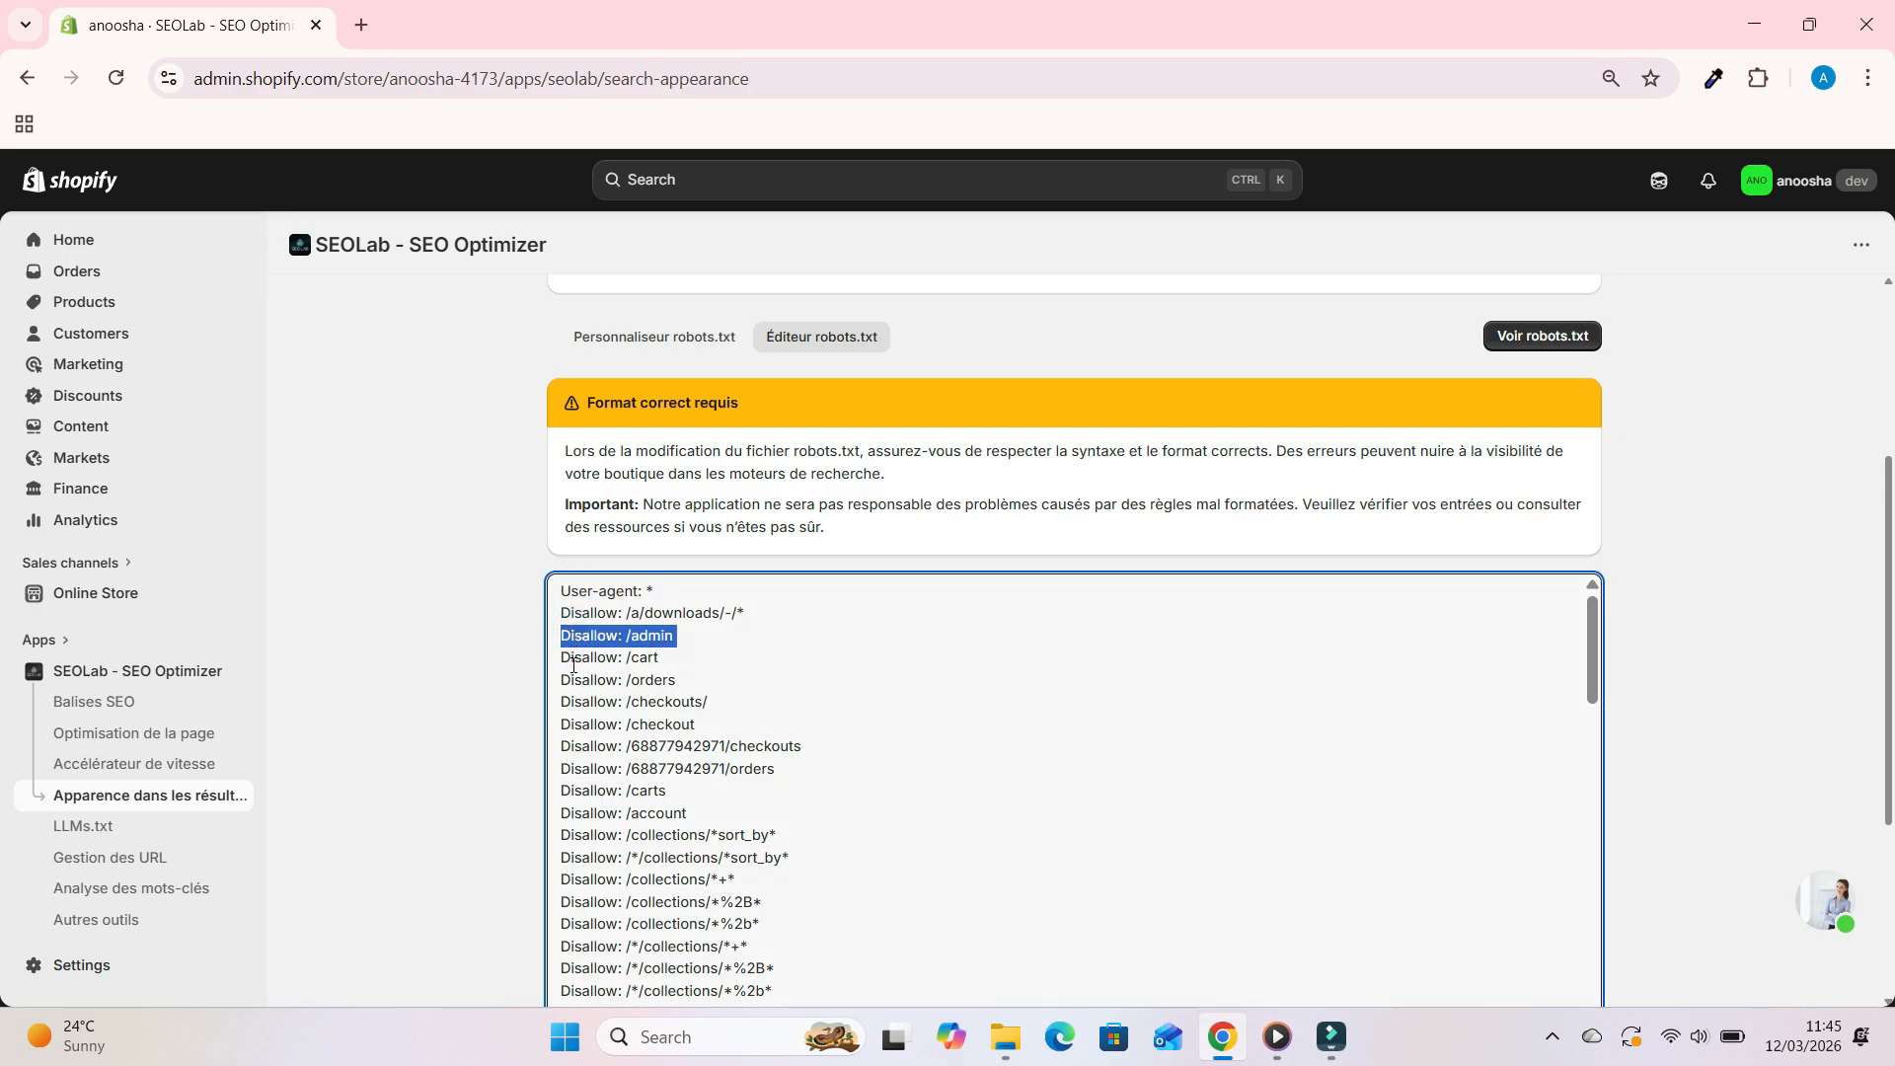
{"action": "triple_click", "coordinate": [573, 659]}
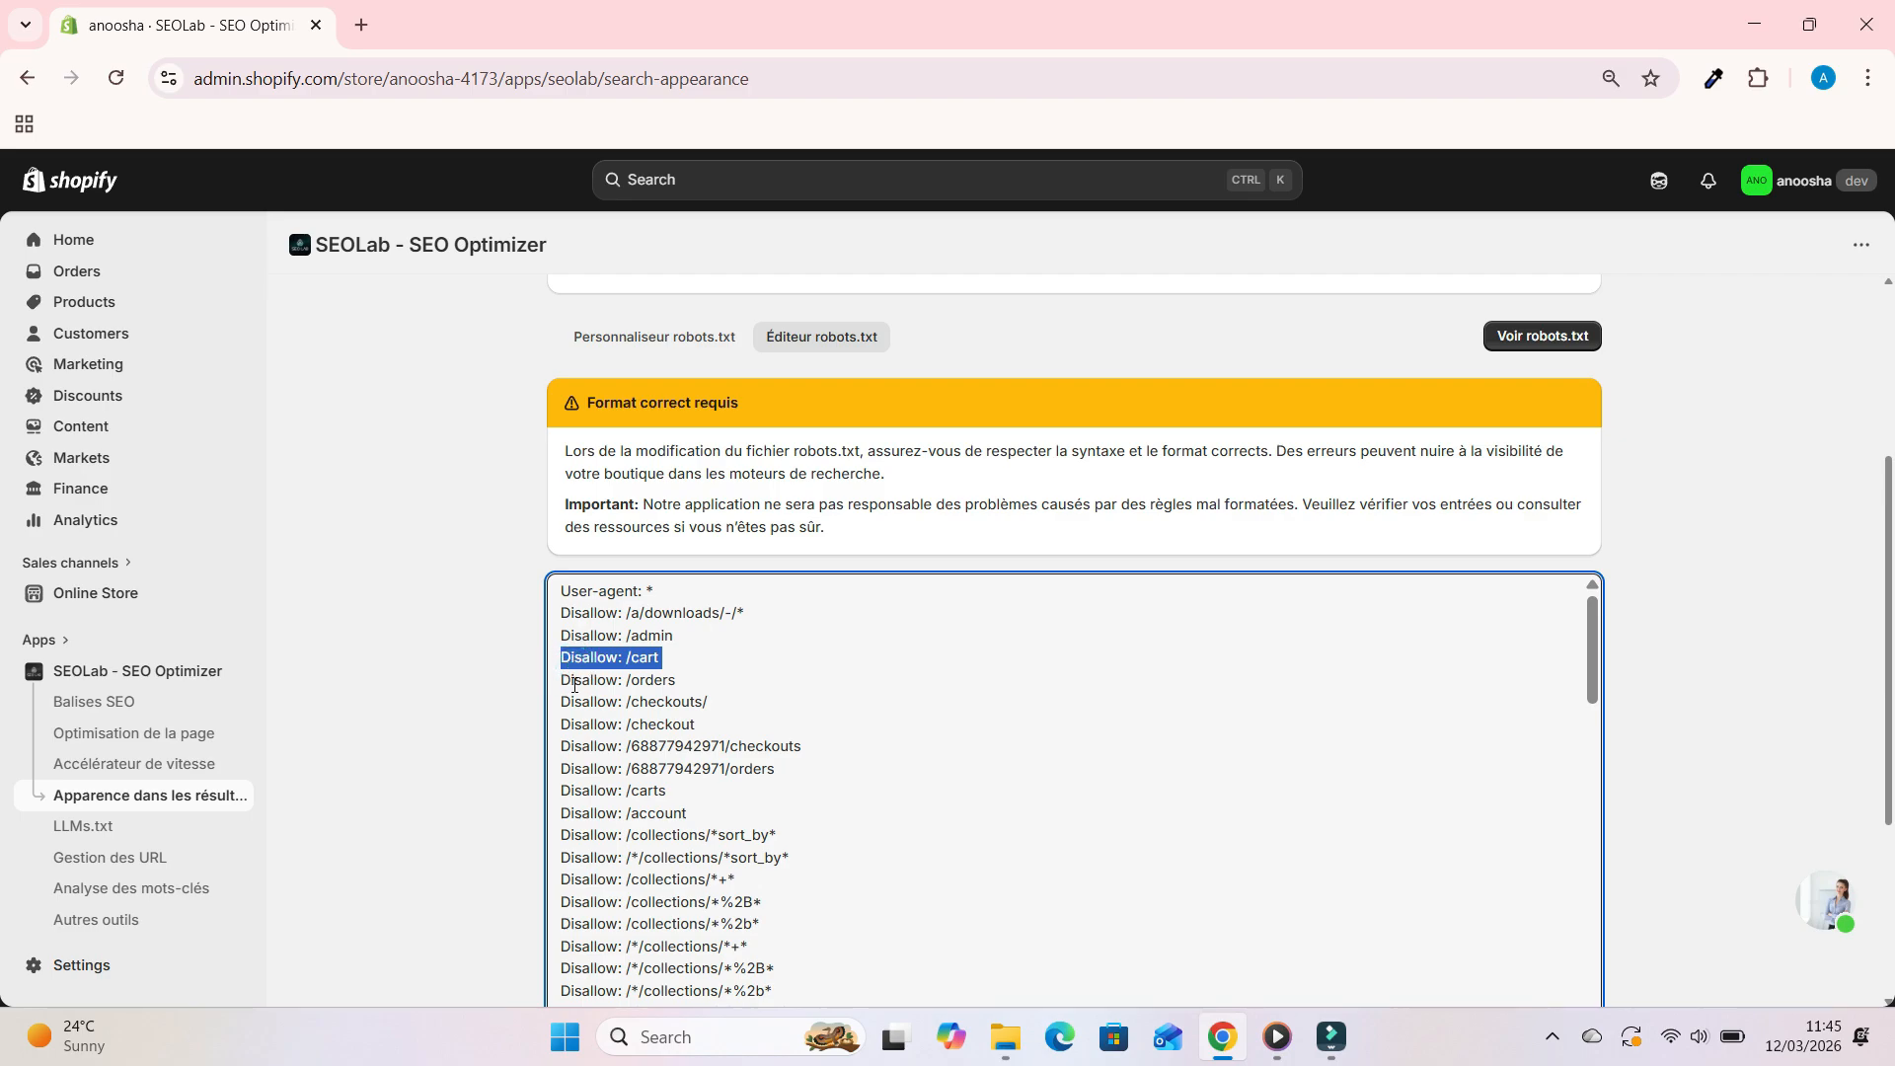
{"action": "triple_click", "coordinate": [573, 687]}
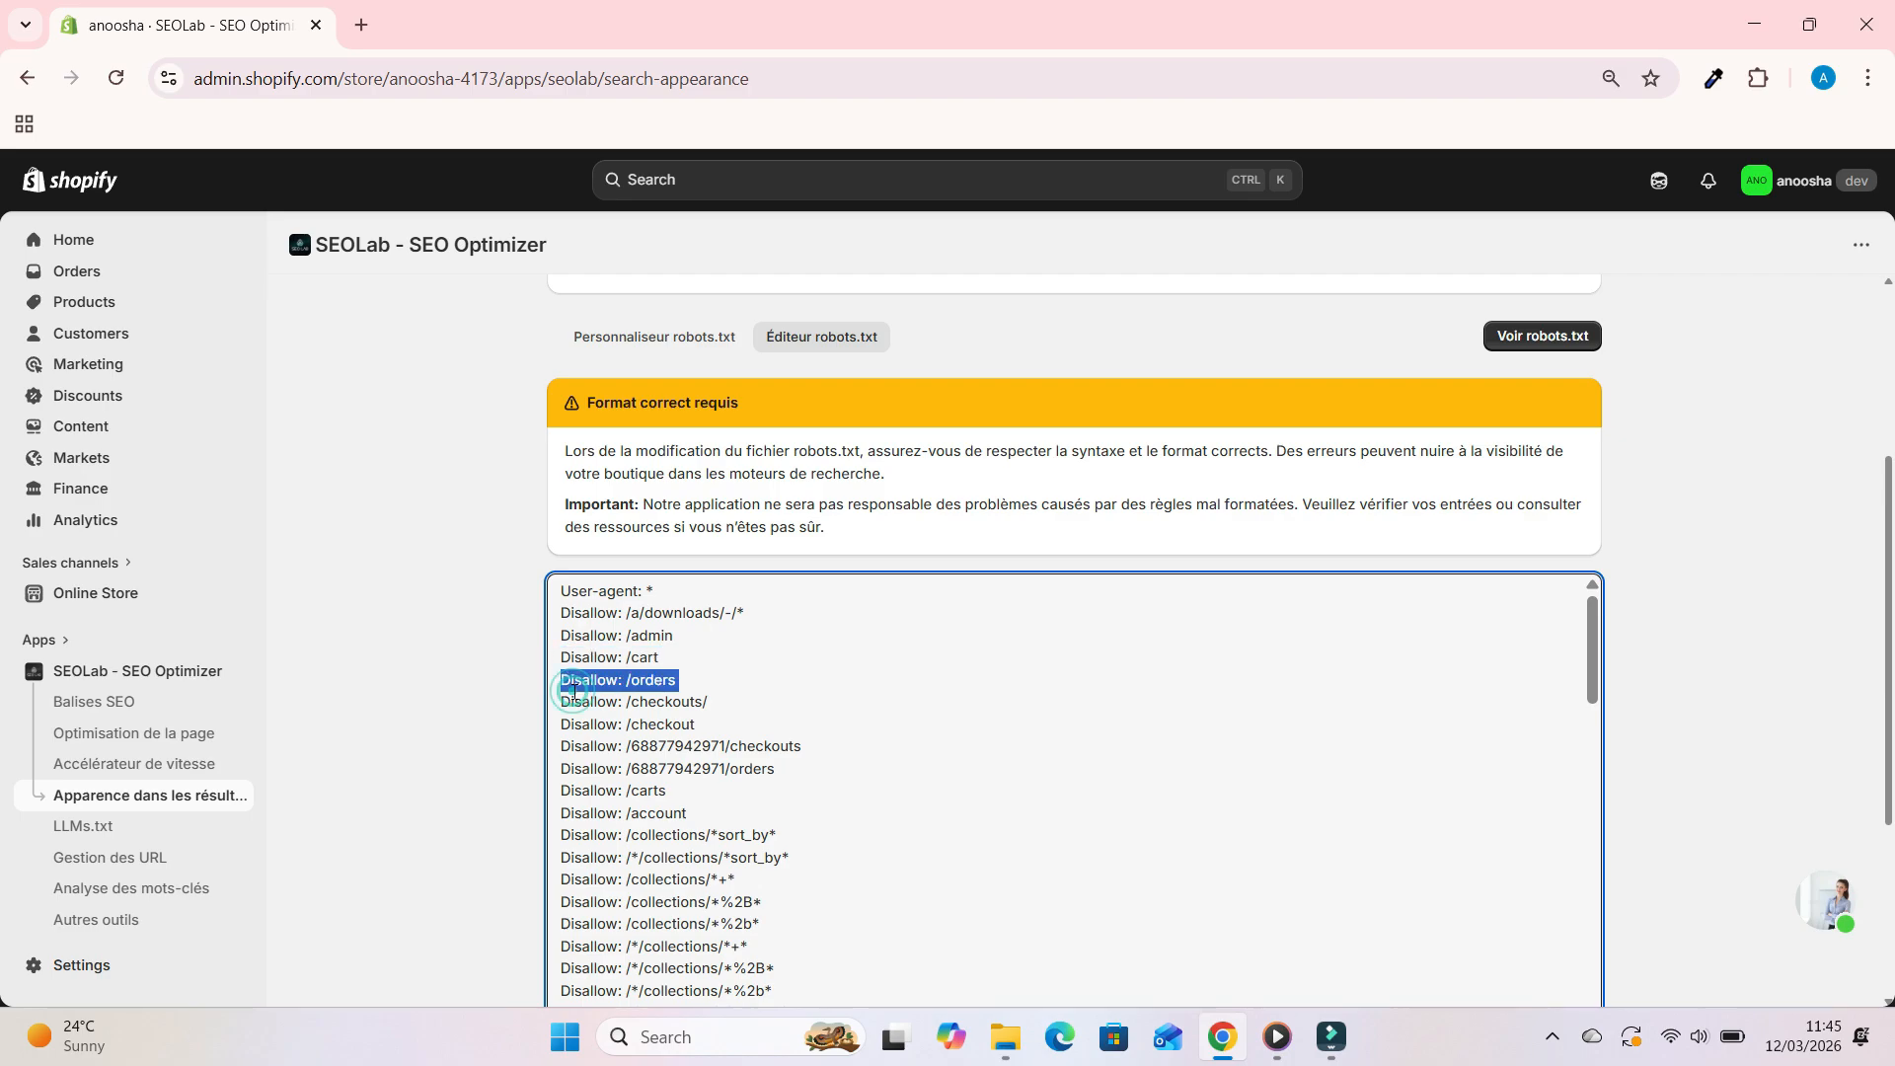
Step: Examine the rest of the robots.txt editor, from the Disallow: /checkouts/ line through the AhrefsBot, MJ12bot and Pinterest groups
{"action": "triple_click", "coordinate": [575, 702]}
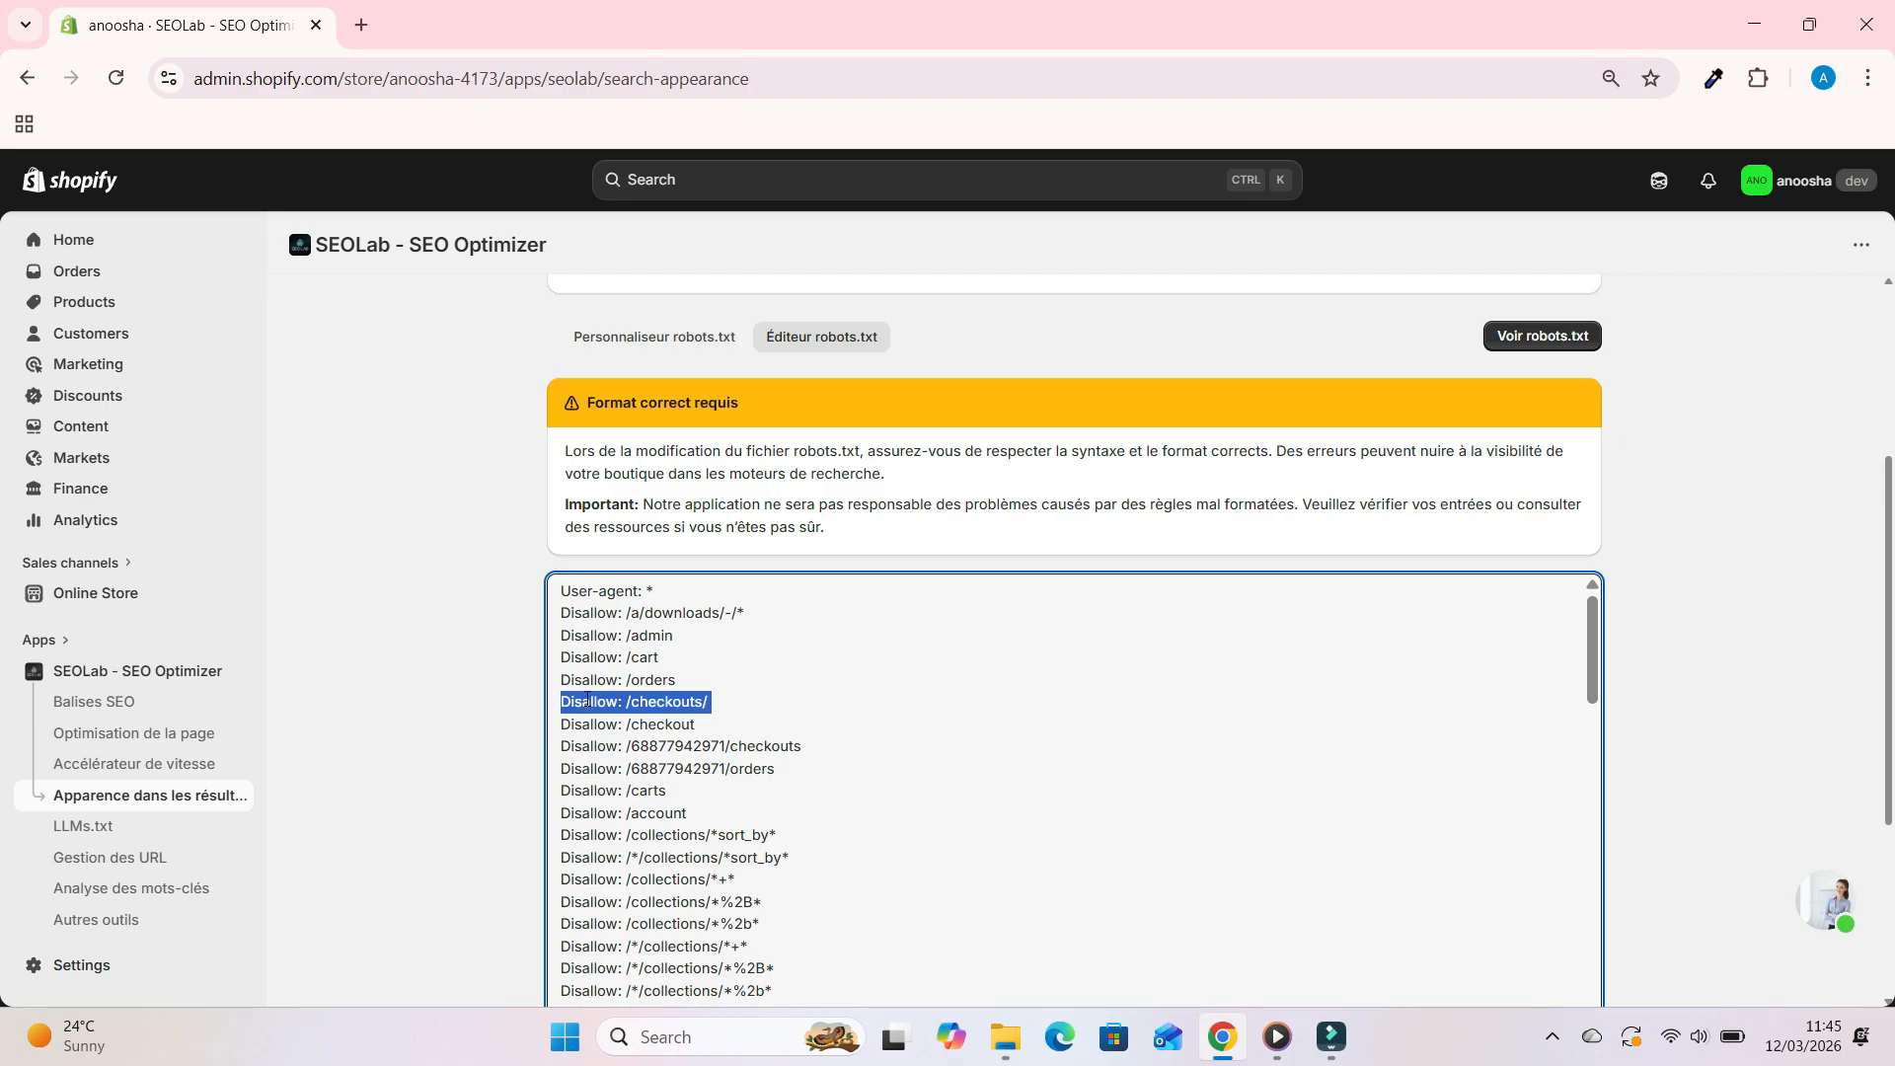
{"action": "scroll", "coordinate": [653, 722], "scroll_direction": "down", "scroll_amount": 2}
{"action": "scroll", "coordinate": [653, 721], "scroll_direction": "up", "scroll_amount": 3}
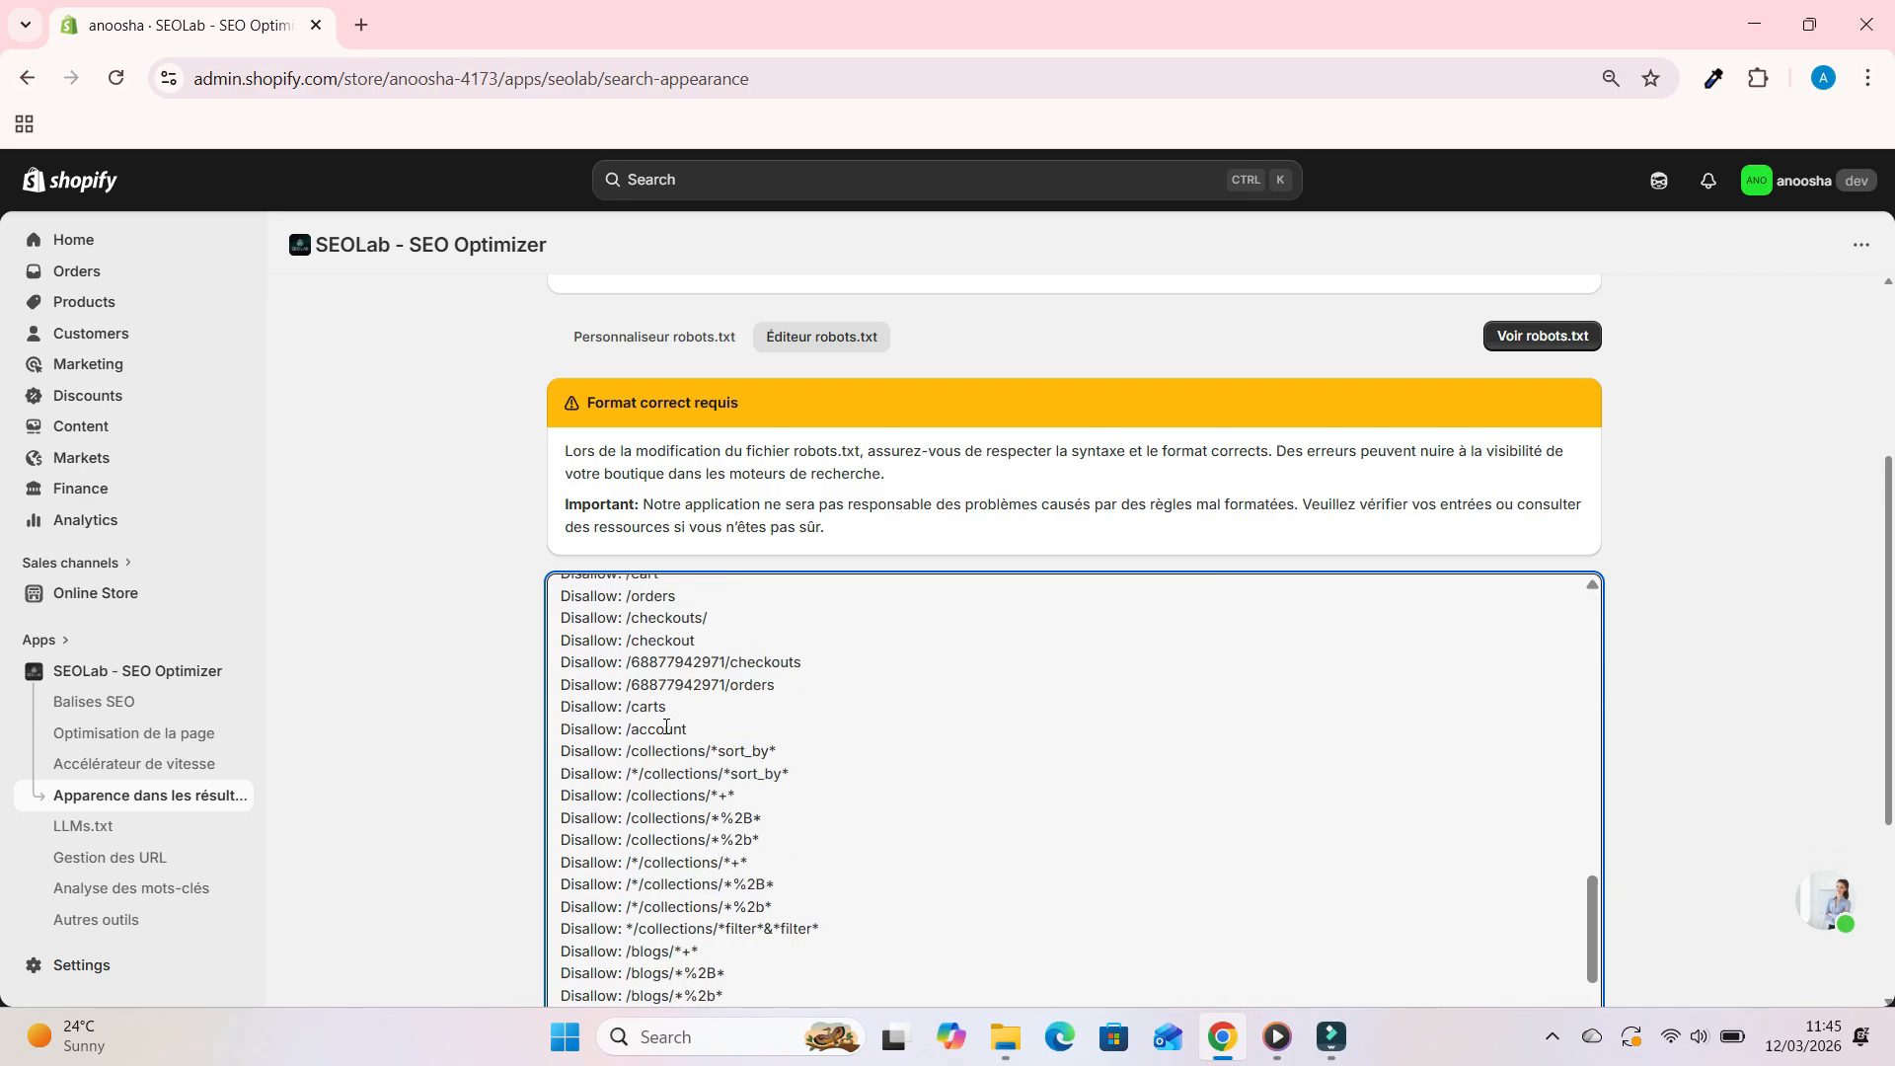
{"action": "scroll", "coordinate": [666, 726], "scroll_direction": "down", "scroll_amount": 7}
{"action": "scroll", "coordinate": [666, 727], "scroll_direction": "down", "scroll_amount": 5}
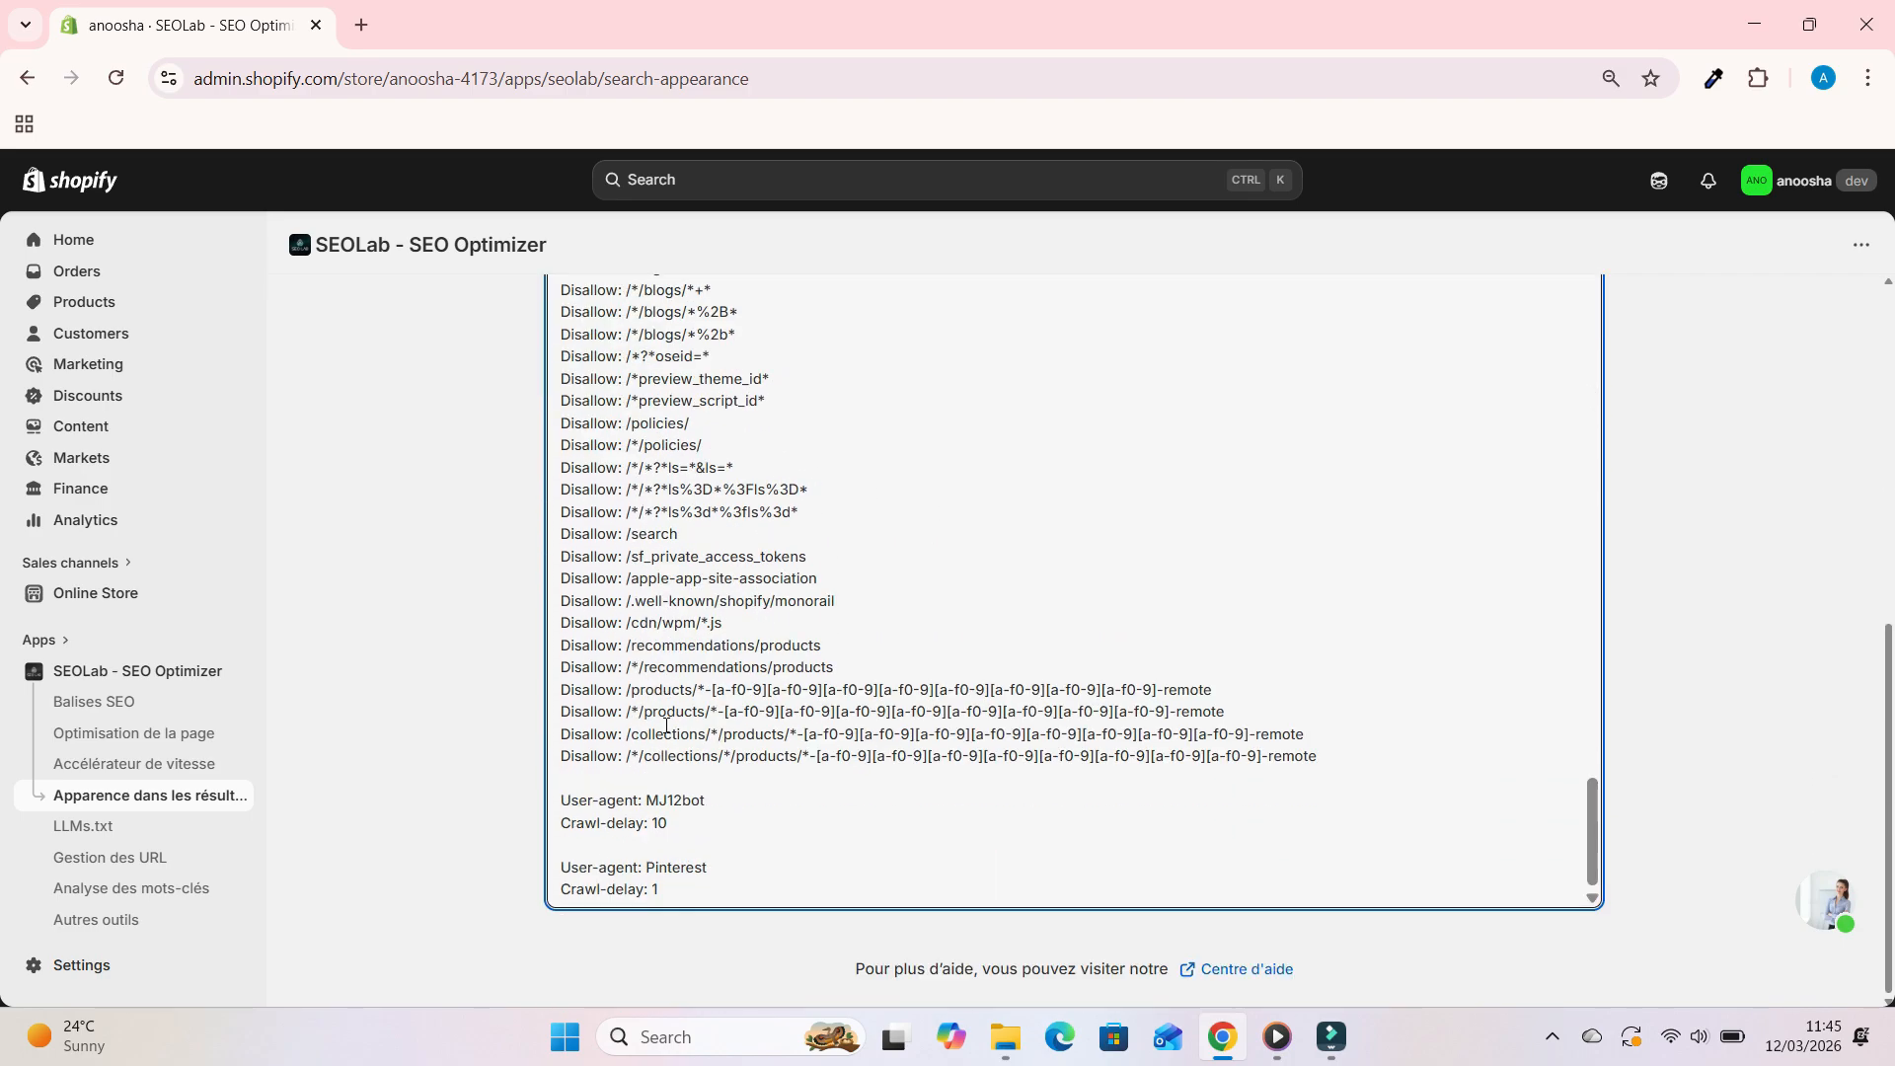
{"action": "scroll", "coordinate": [666, 726], "scroll_direction": "up", "scroll_amount": 5}
{"action": "scroll", "coordinate": [666, 724], "scroll_direction": "up", "scroll_amount": 3}
{"action": "scroll", "coordinate": [667, 723], "scroll_direction": "down", "scroll_amount": 3}
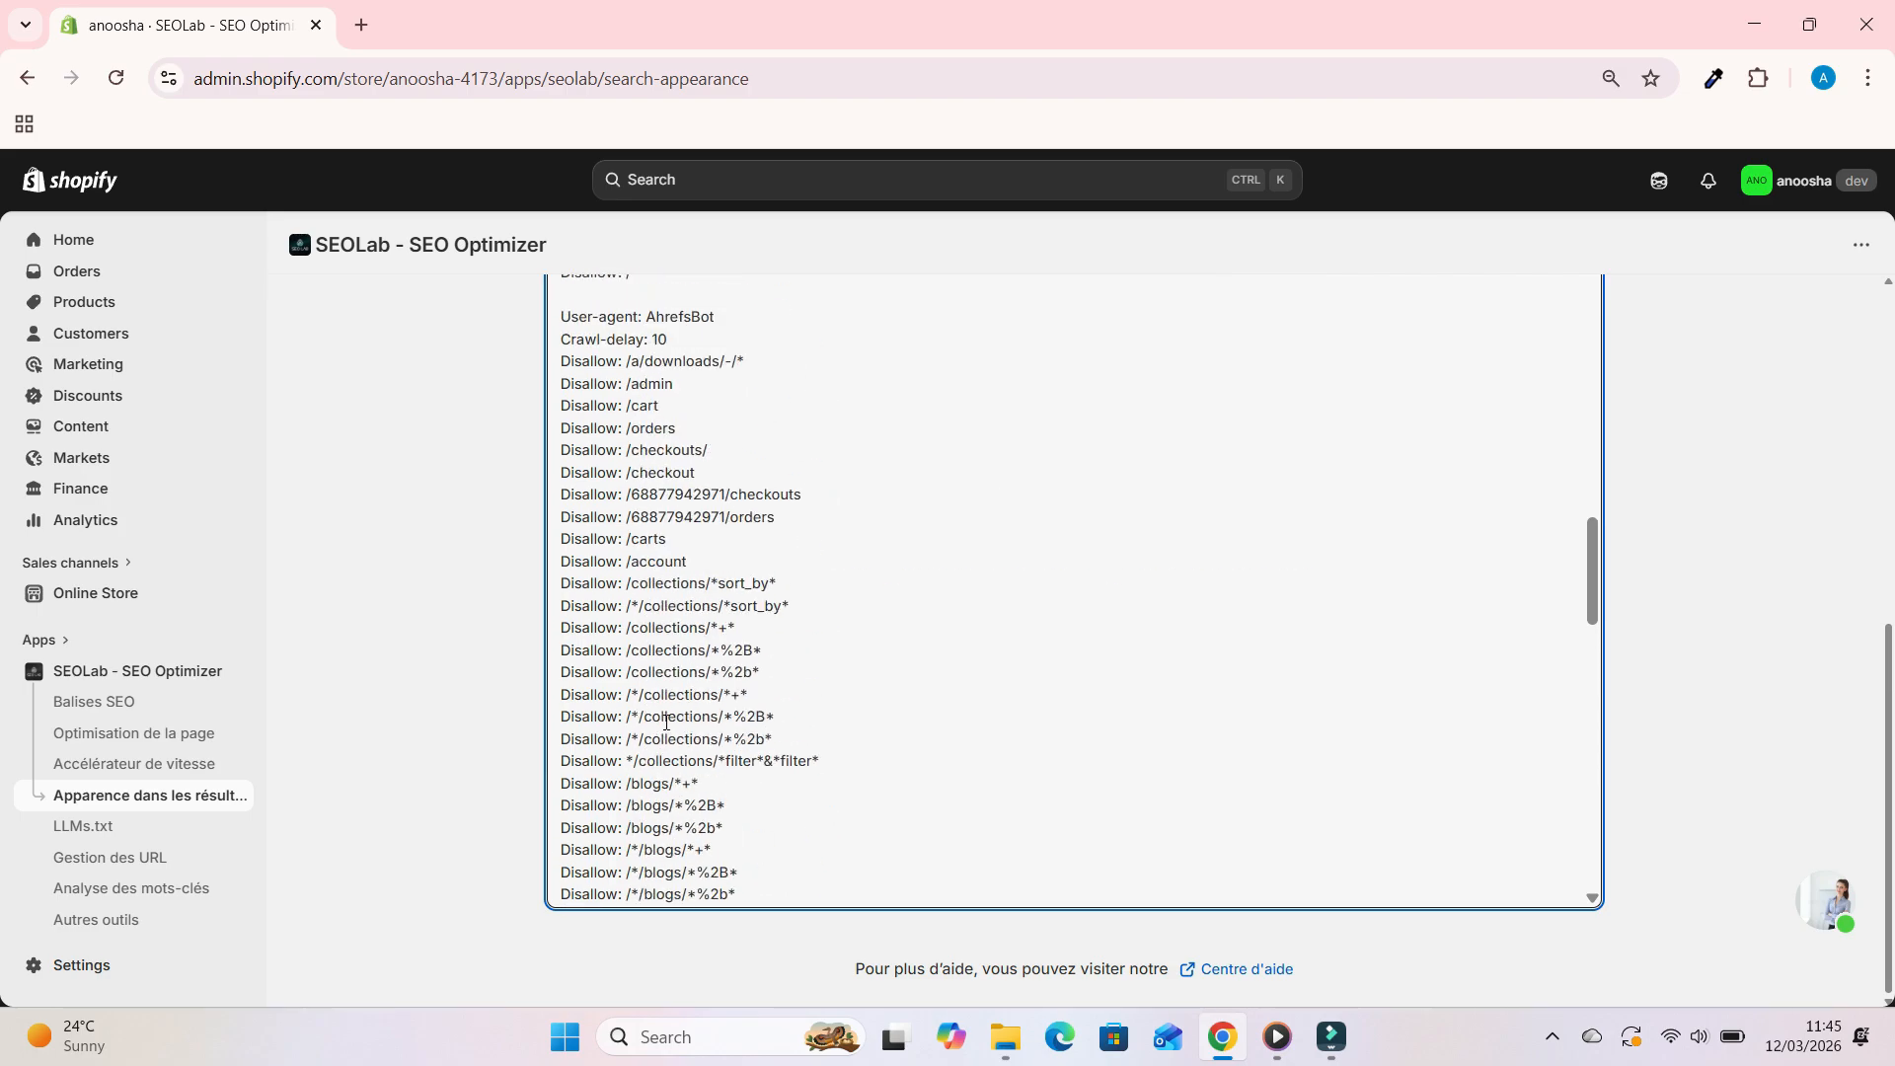
{"action": "scroll", "coordinate": [667, 723], "scroll_direction": "up", "scroll_amount": 10}
{"action": "scroll", "coordinate": [666, 724], "scroll_direction": "up", "scroll_amount": 8}
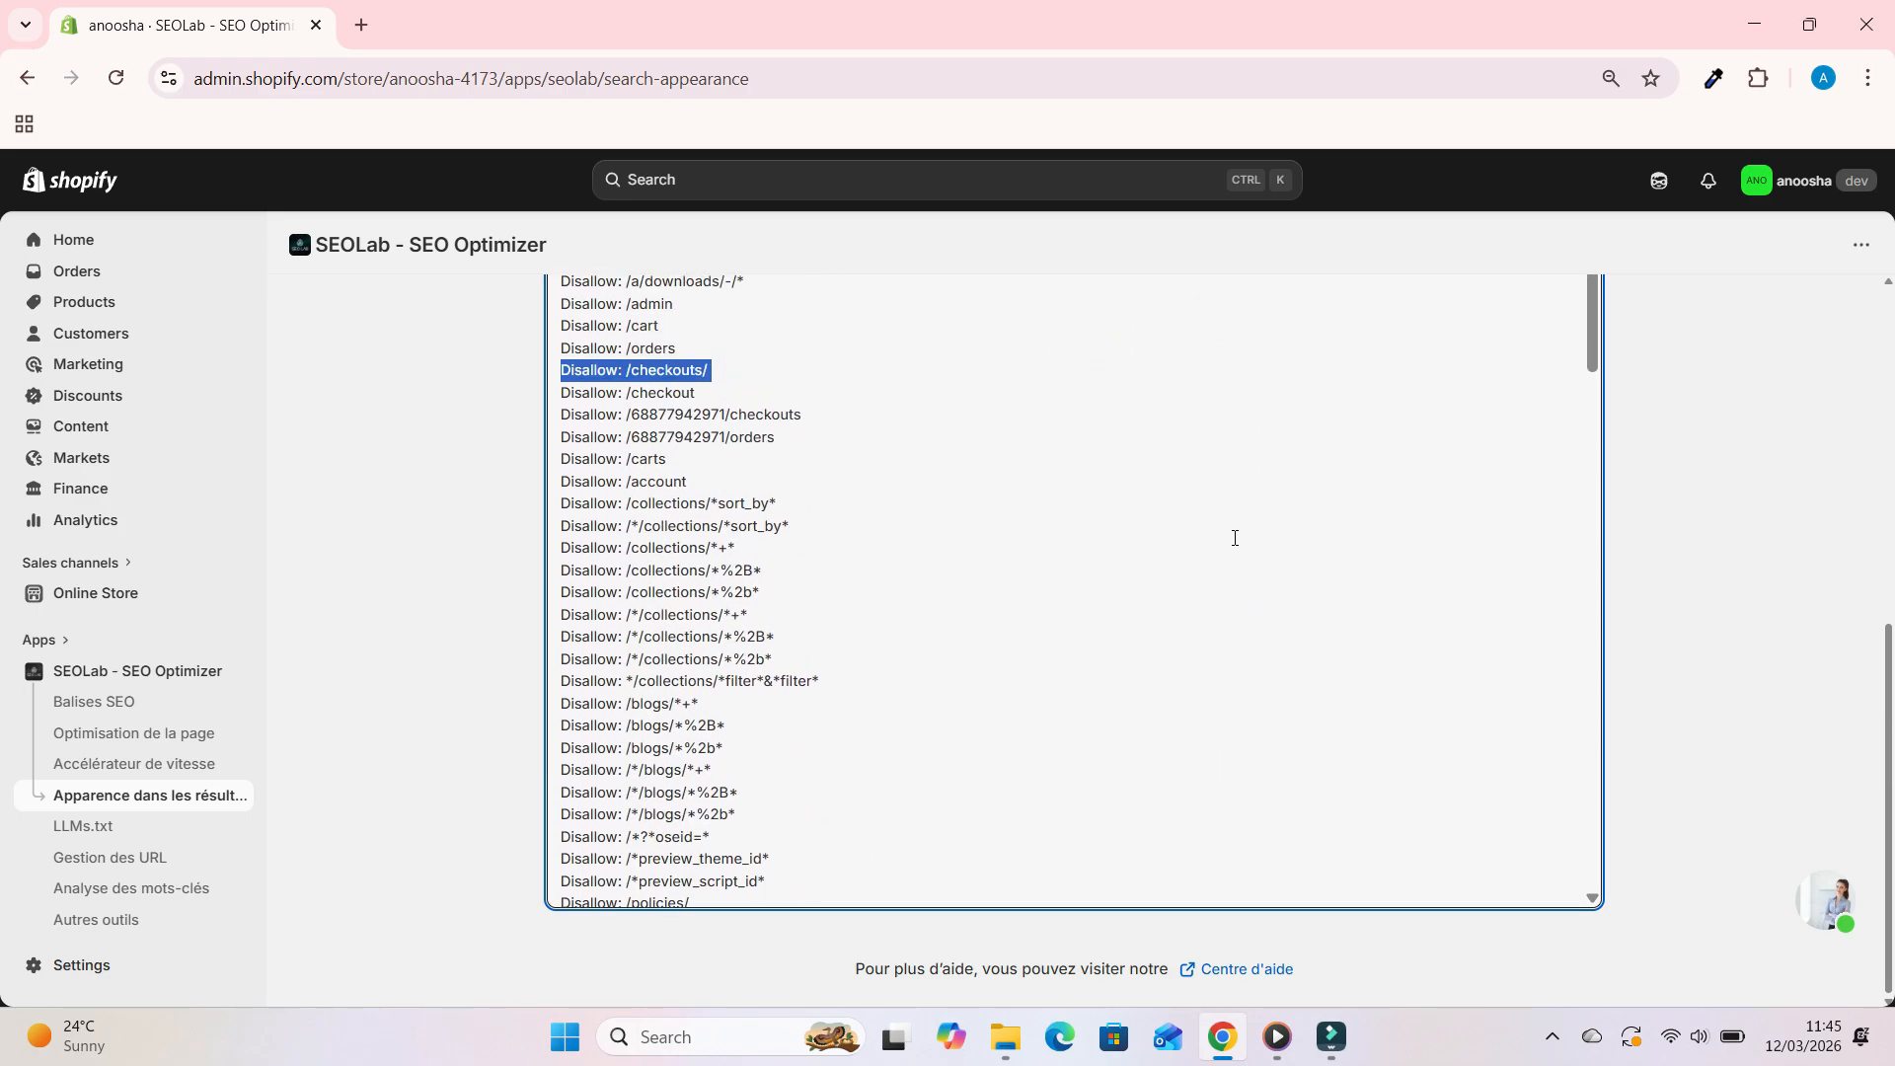
{"action": "scroll", "coordinate": [656, 479], "scroll_direction": "down", "scroll_amount": 10}
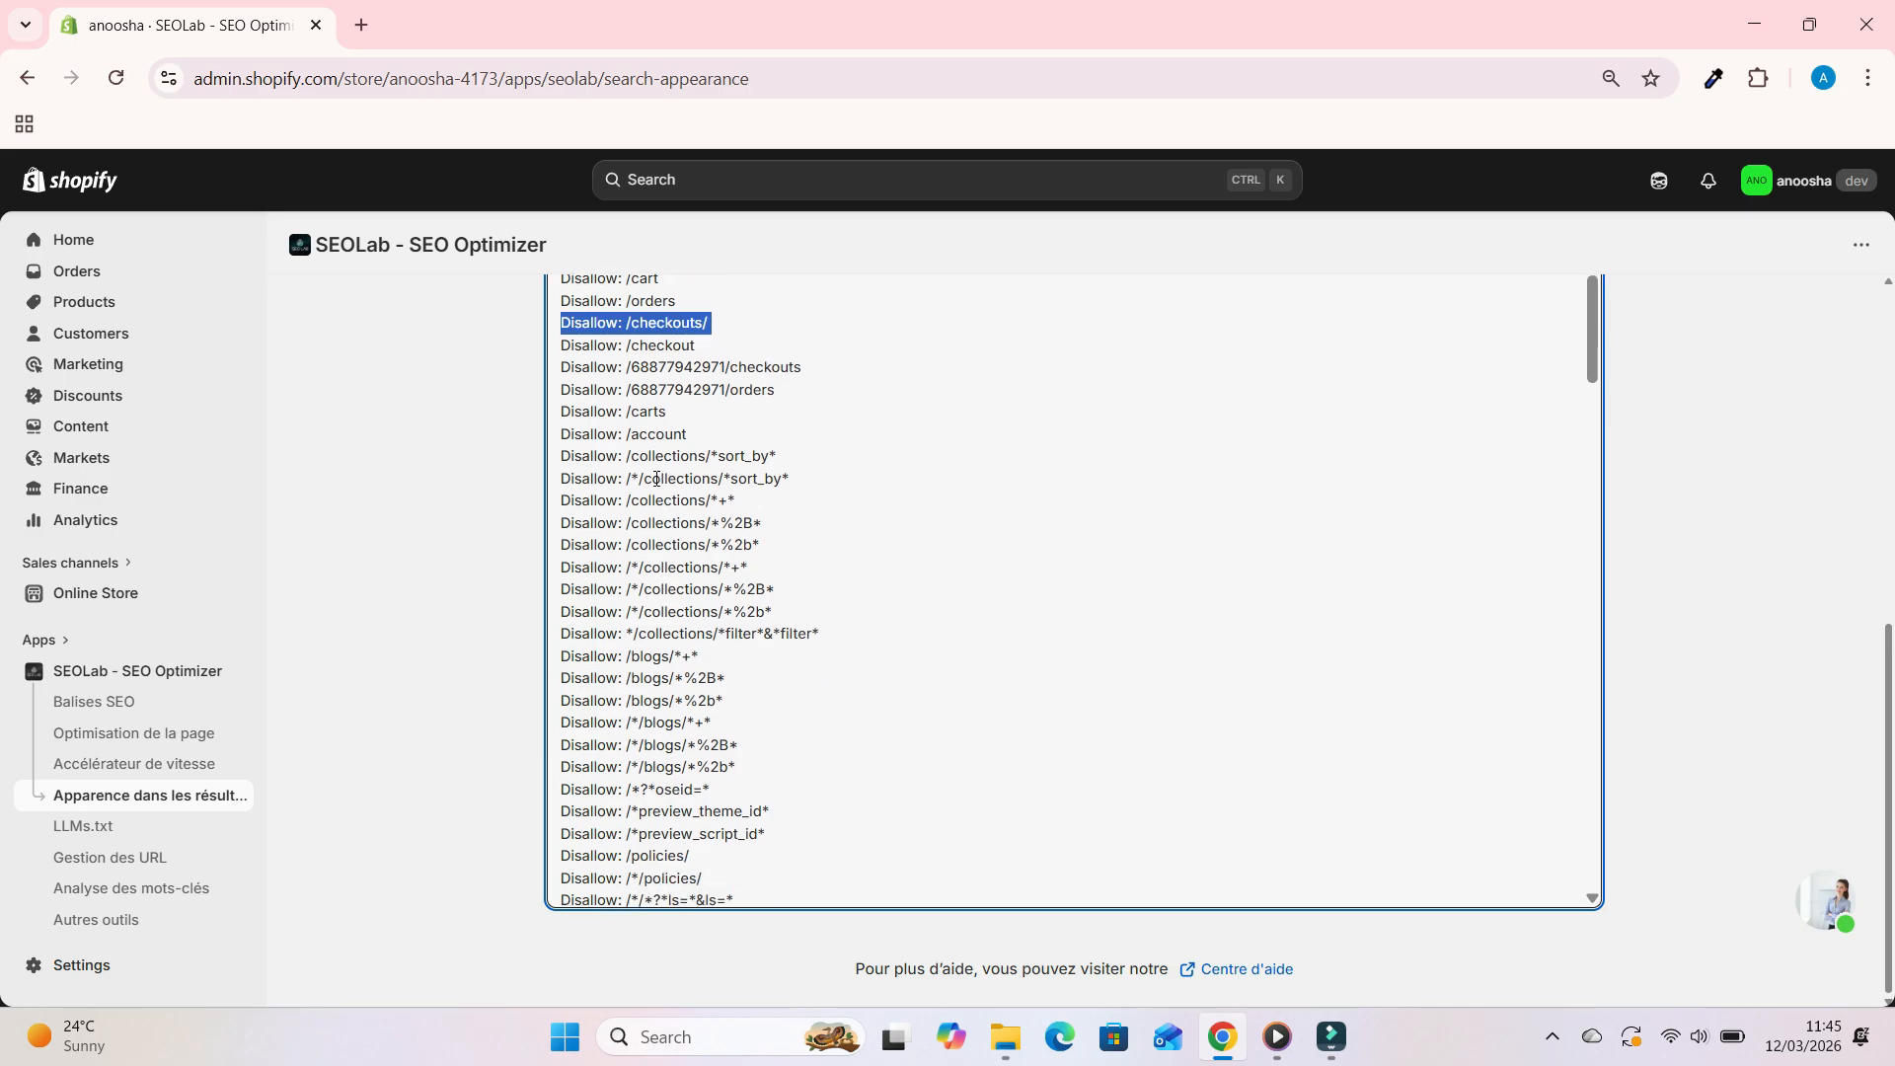
{"action": "scroll", "coordinate": [657, 479], "scroll_direction": "up", "scroll_amount": 10}
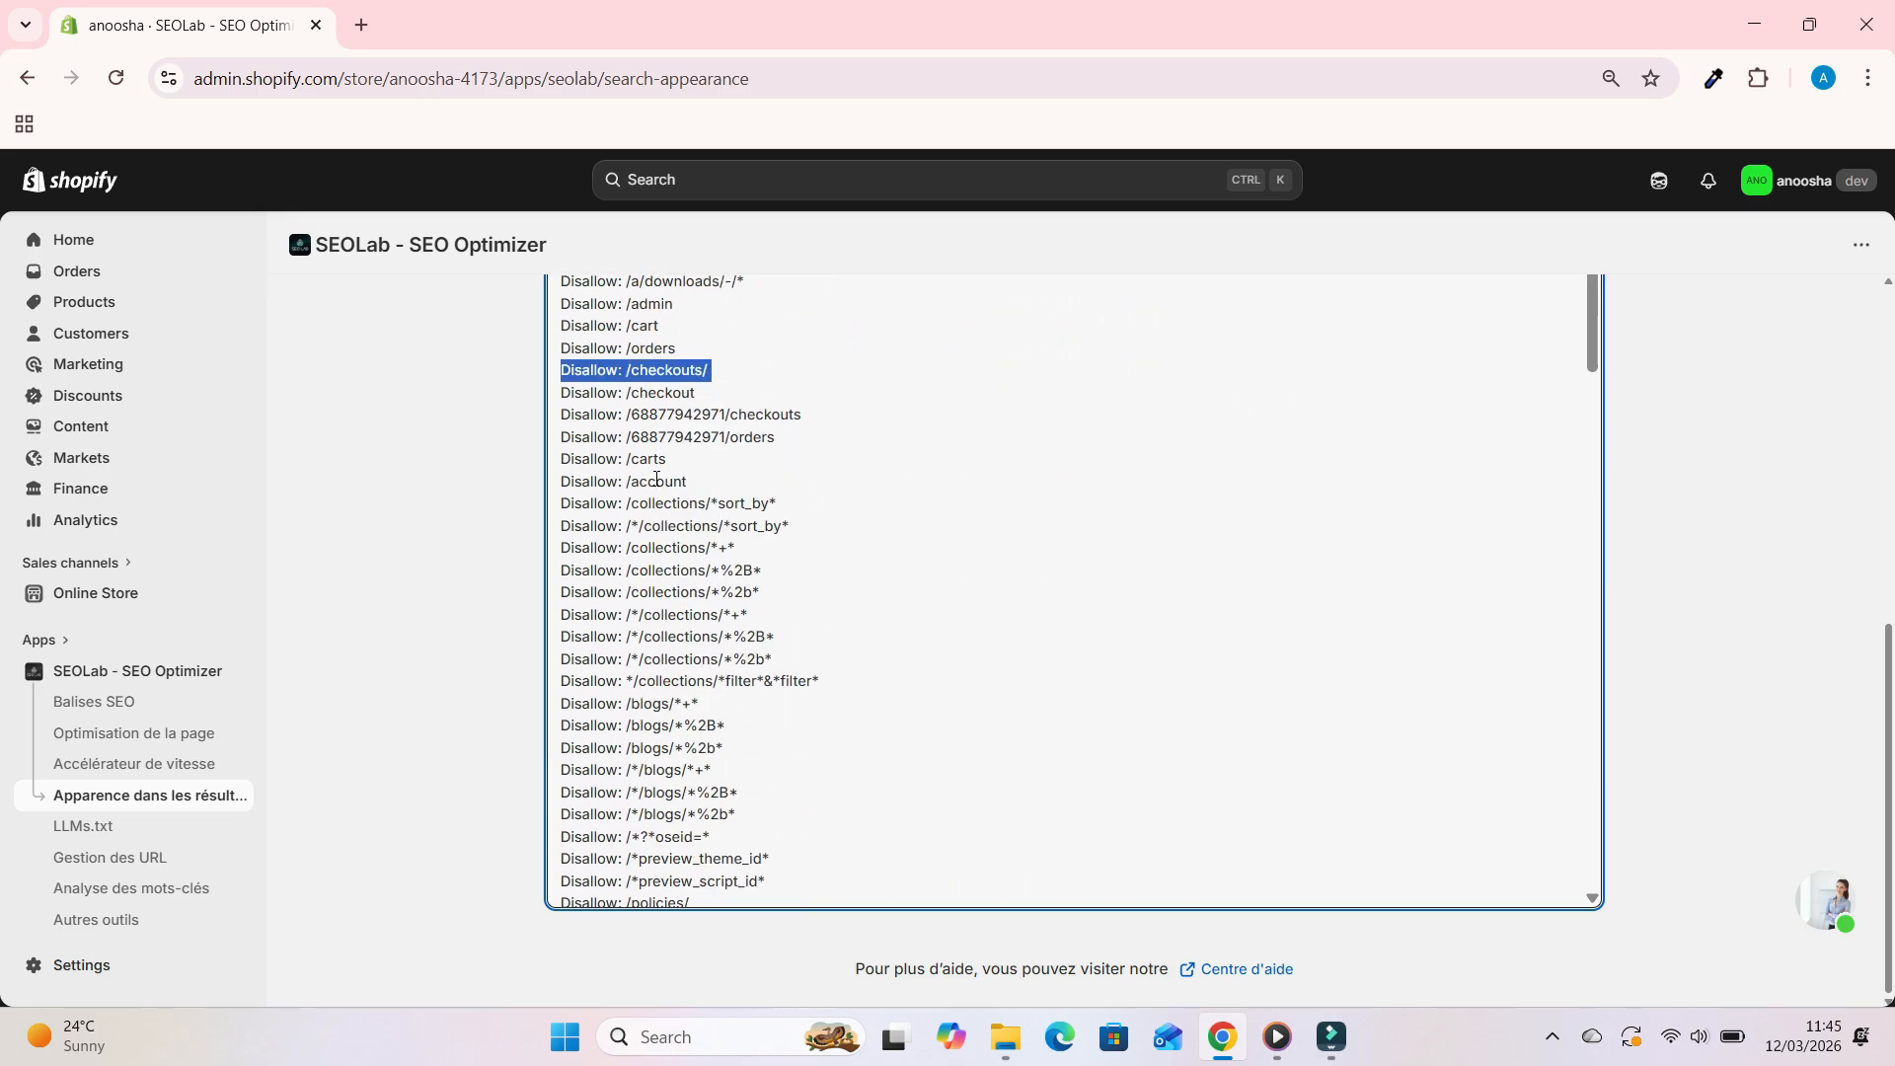
{"action": "scroll", "coordinate": [1678, 518], "scroll_direction": "up", "scroll_amount": 5}
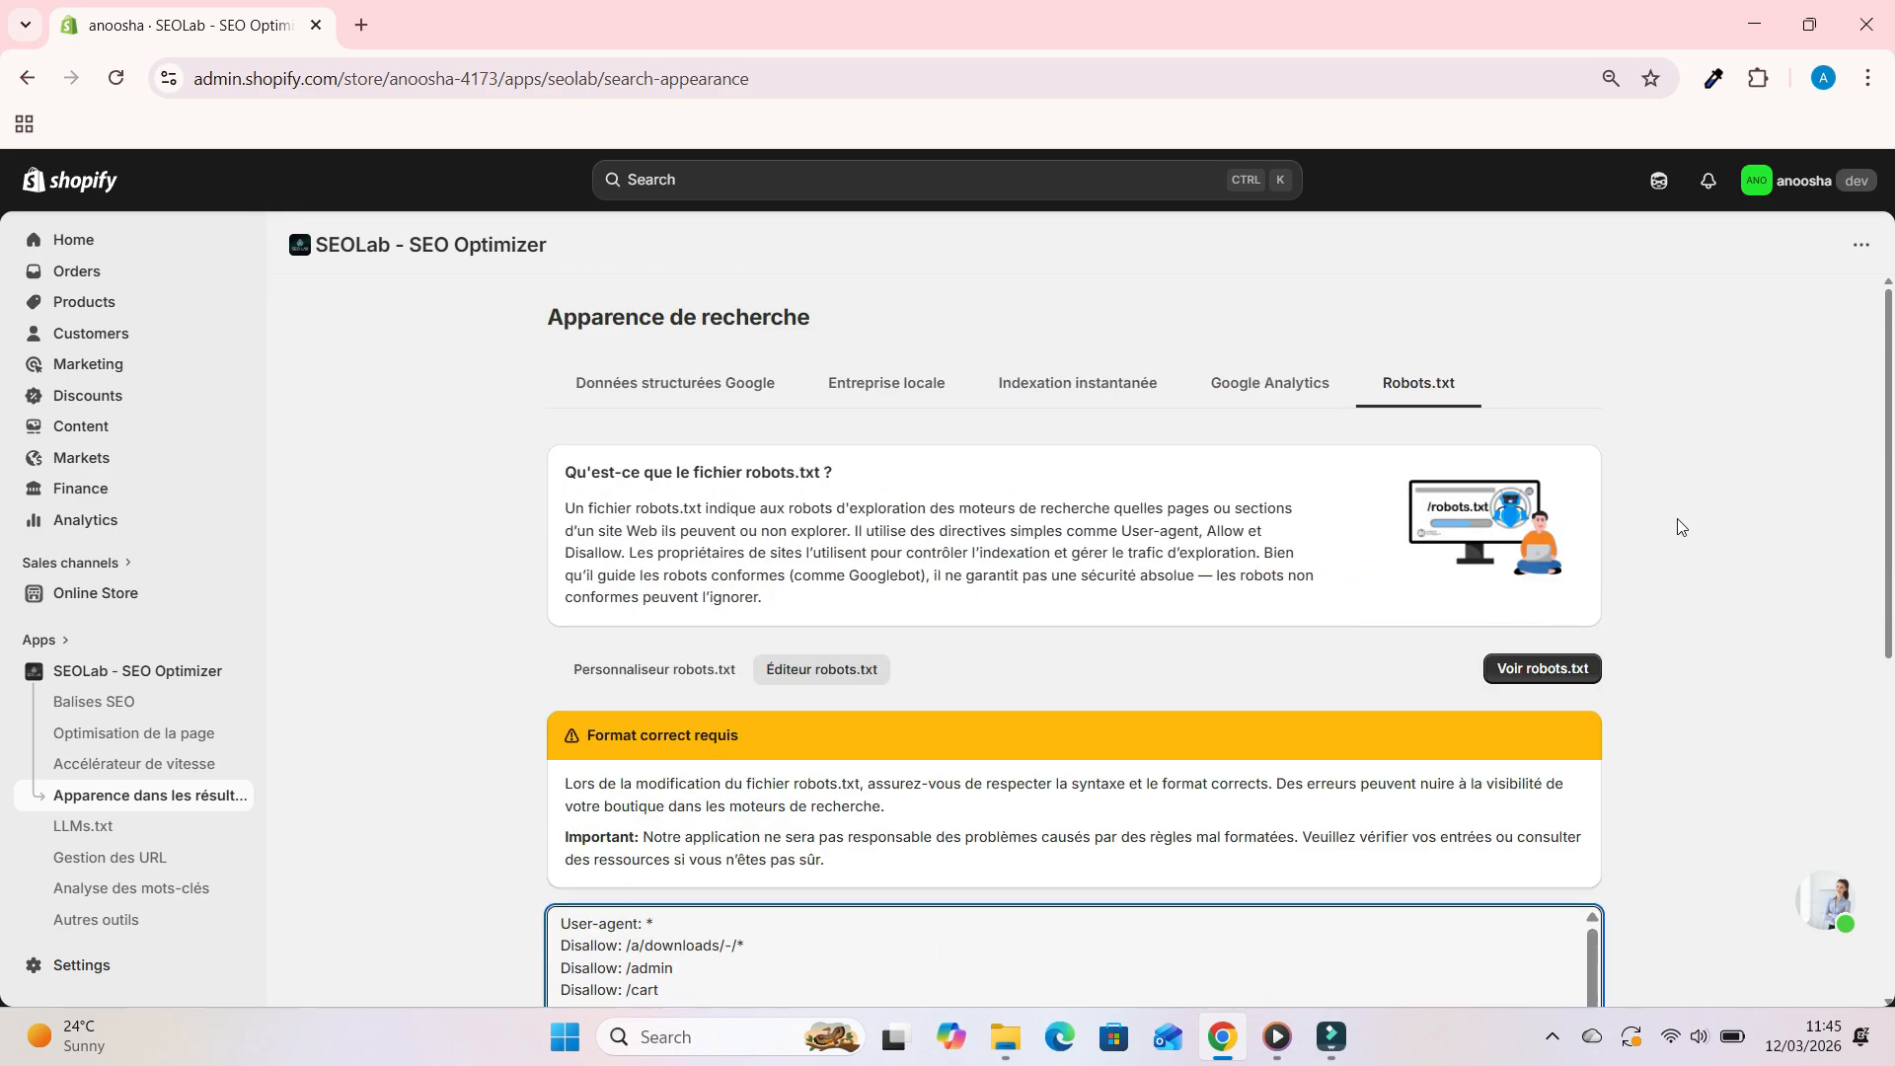
Step: Leave the robots.txt text editor without editing its directives and return to the robots.txt customizer
{"action": "scroll", "coordinate": [1657, 672], "scroll_direction": "down", "scroll_amount": 1}
{"action": "left_click", "coordinate": [1657, 672]}
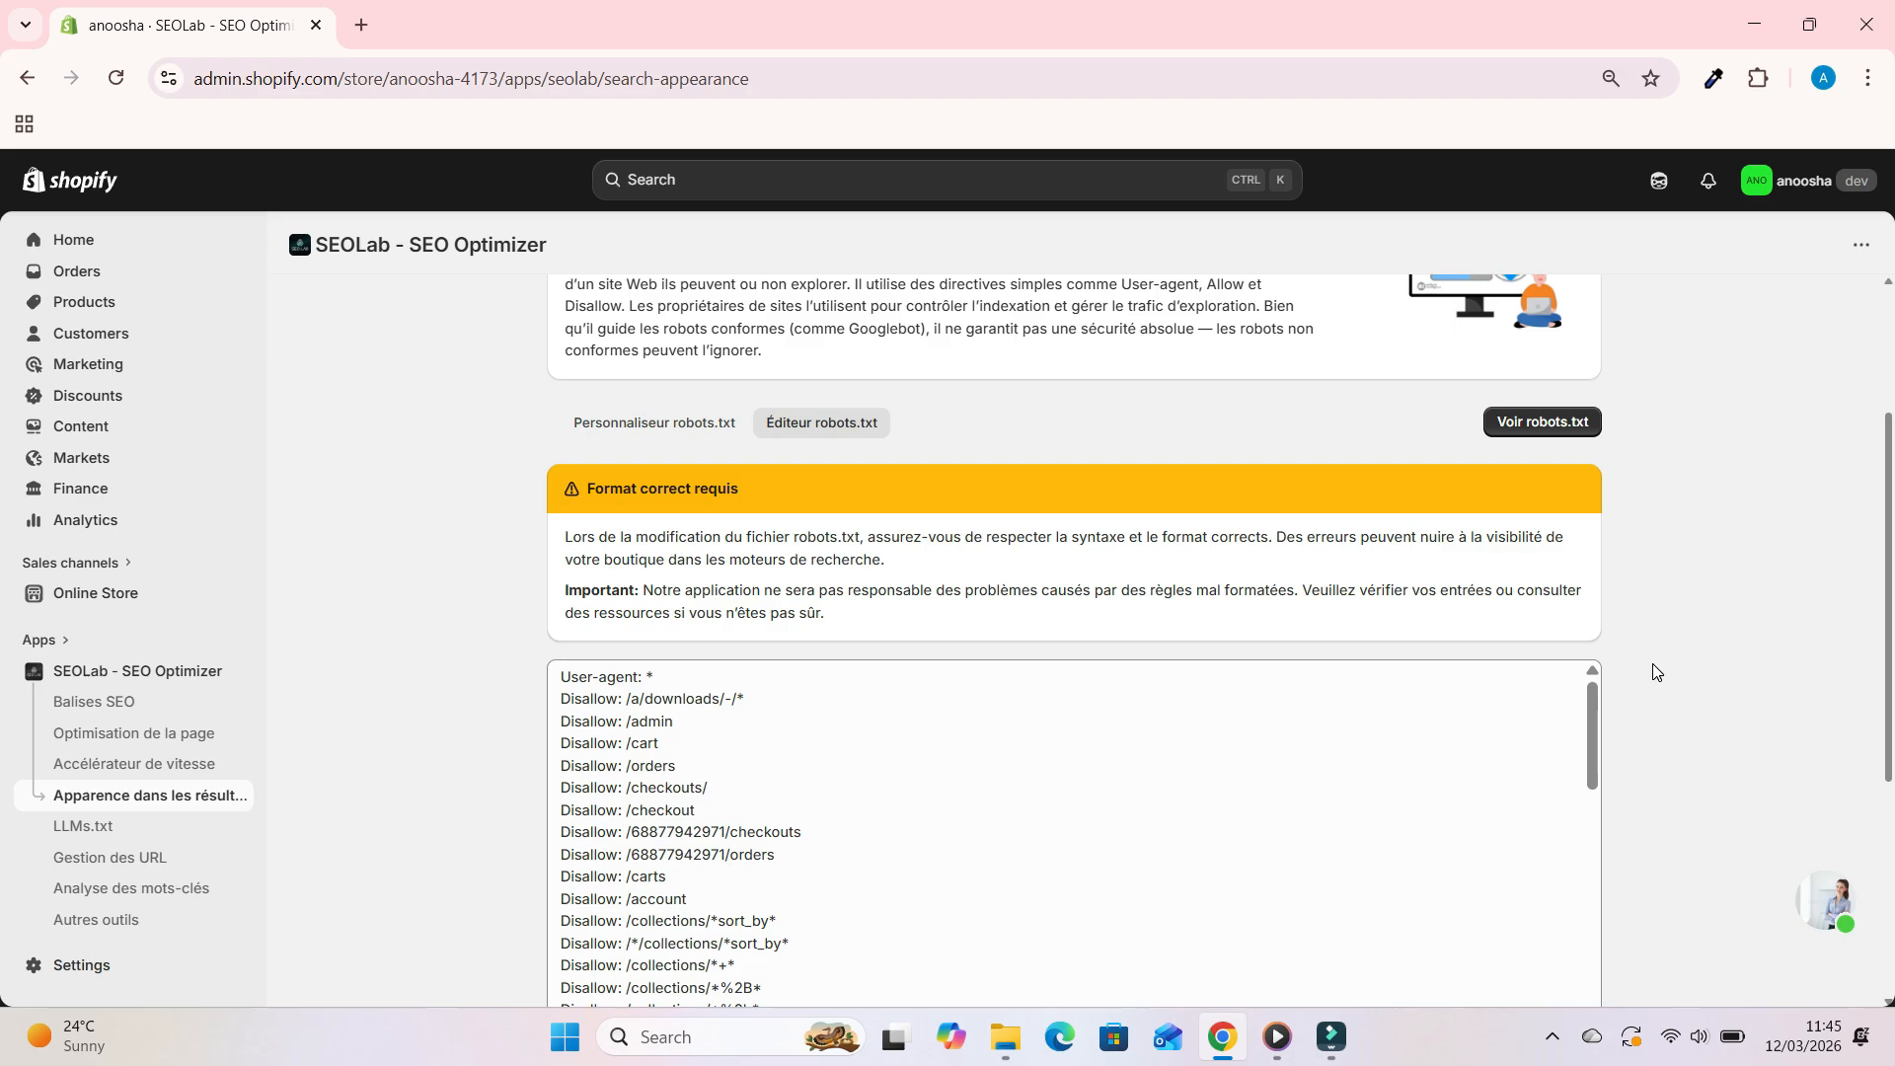
{"action": "scroll", "coordinate": [1654, 665], "scroll_direction": "up", "scroll_amount": 3}
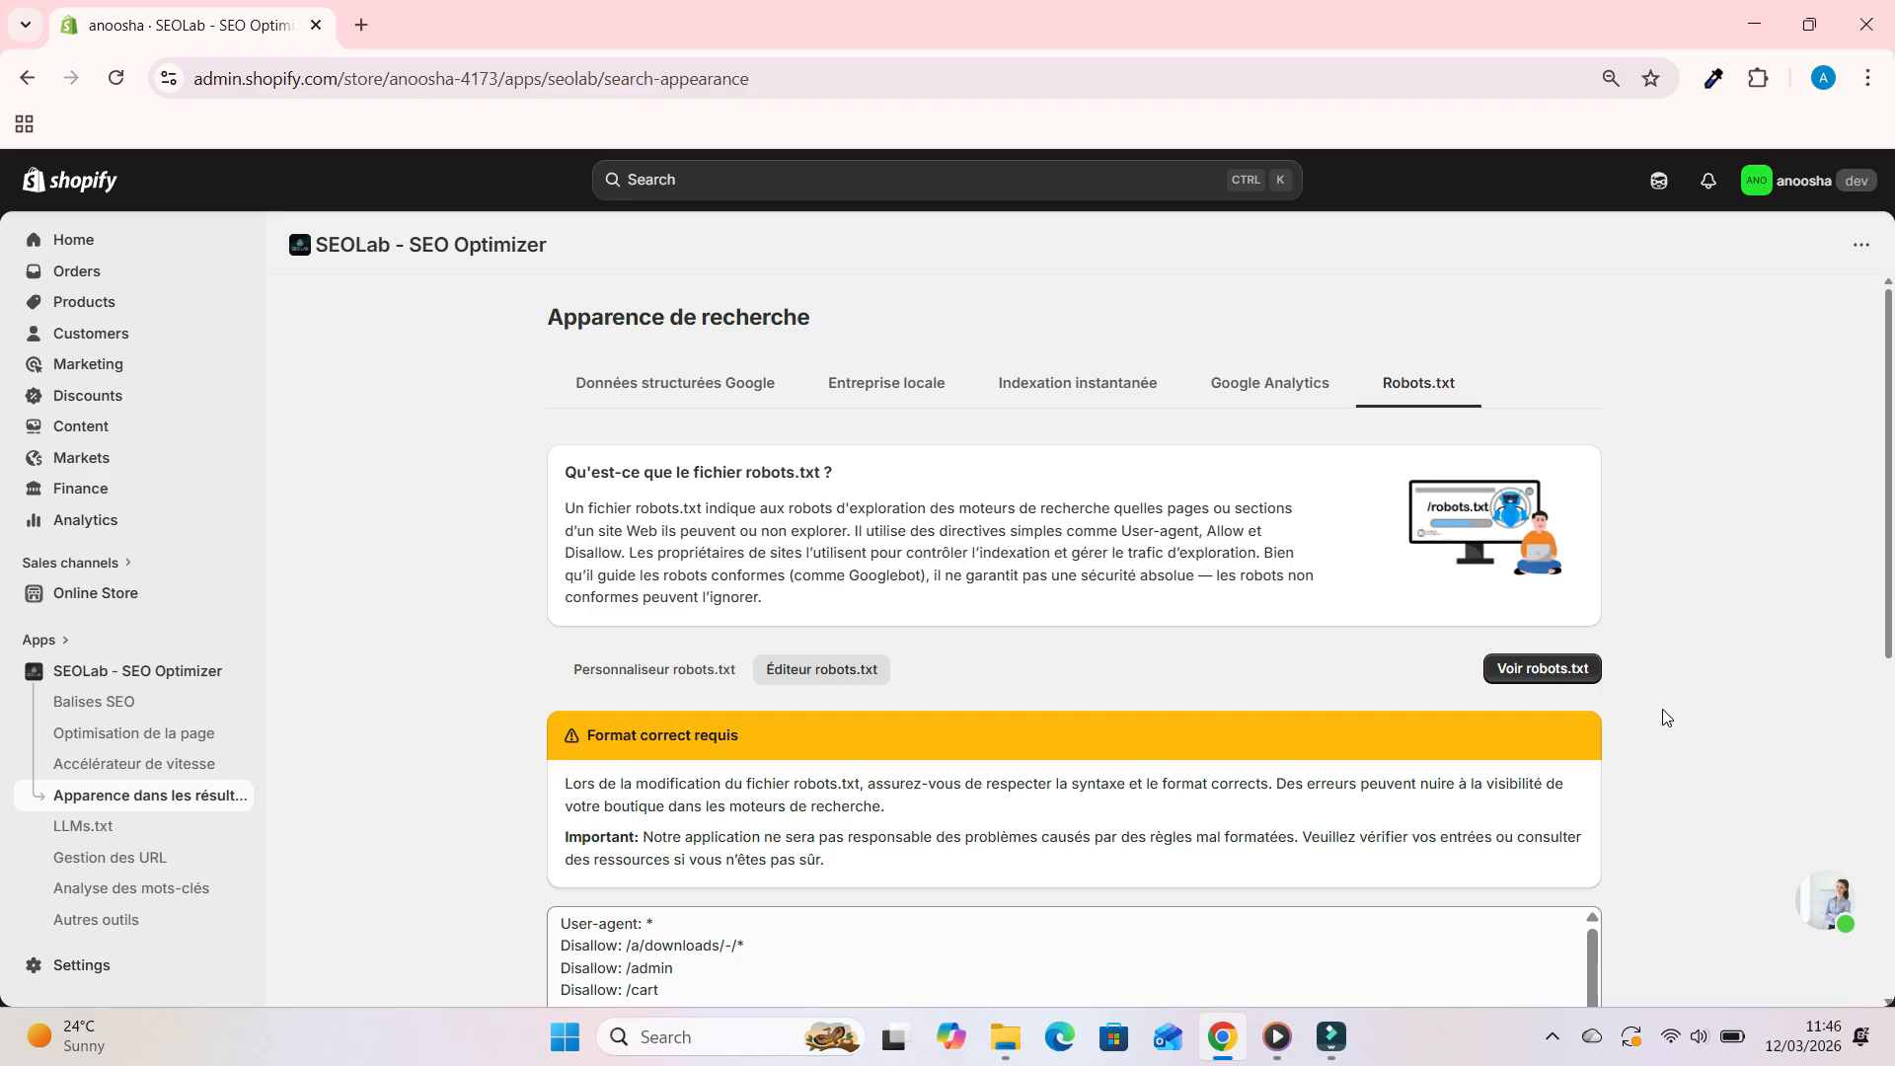
{"action": "left_click", "coordinate": [700, 680]}
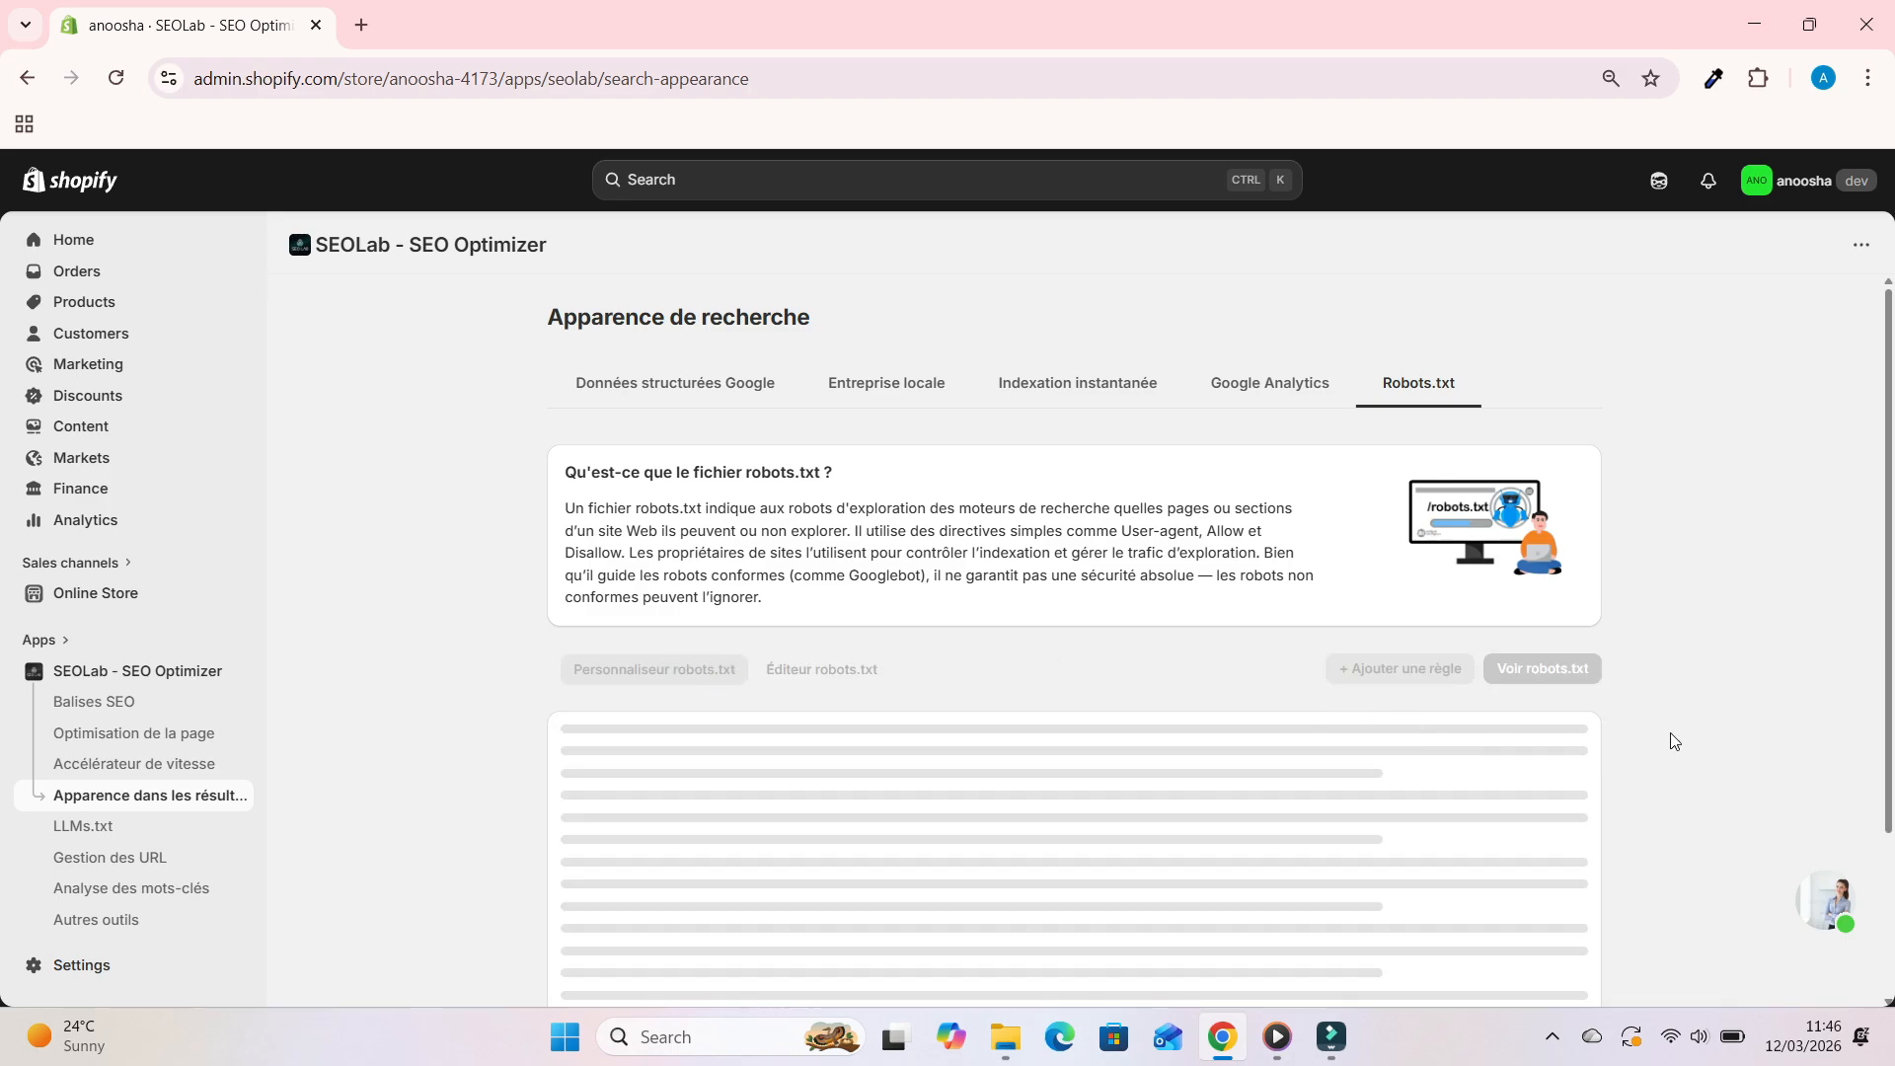